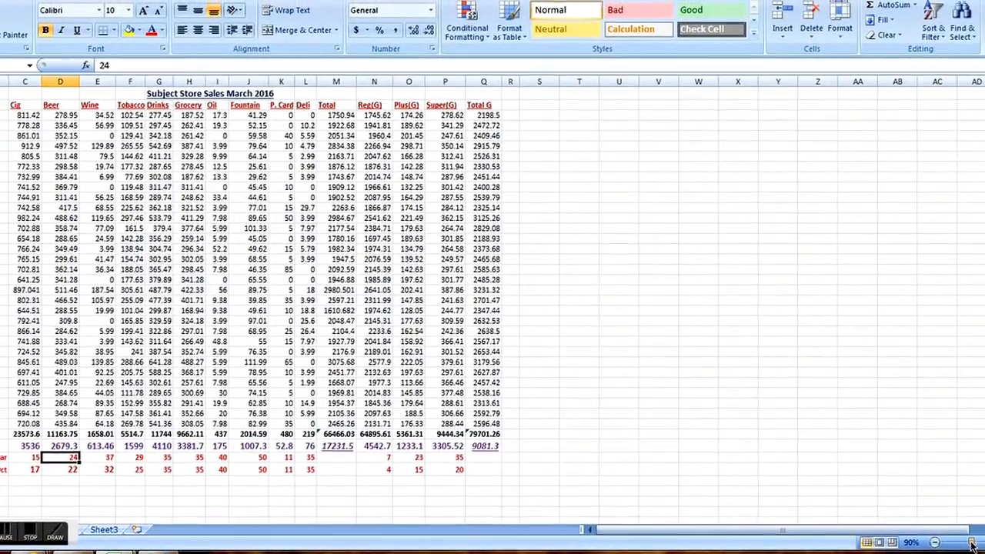
# Examine the department report, product totals and hose running report in the cash register image in Windows Photo Viewer, and return to the Excel workbook
pyautogui.click(971, 544)
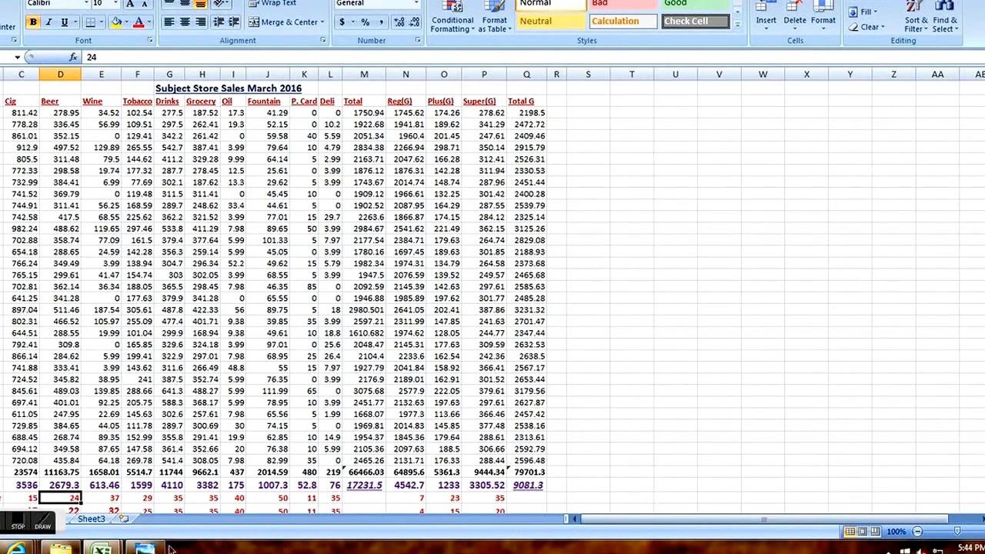
pyautogui.moveTo(144, 548)
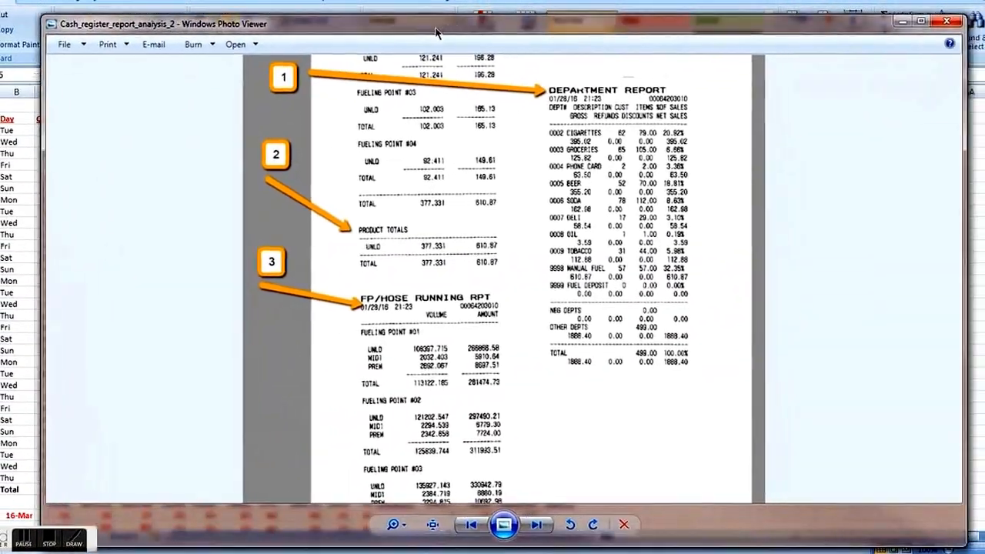
pyautogui.moveTo(436, 32); pyautogui.dragTo(365, 30)
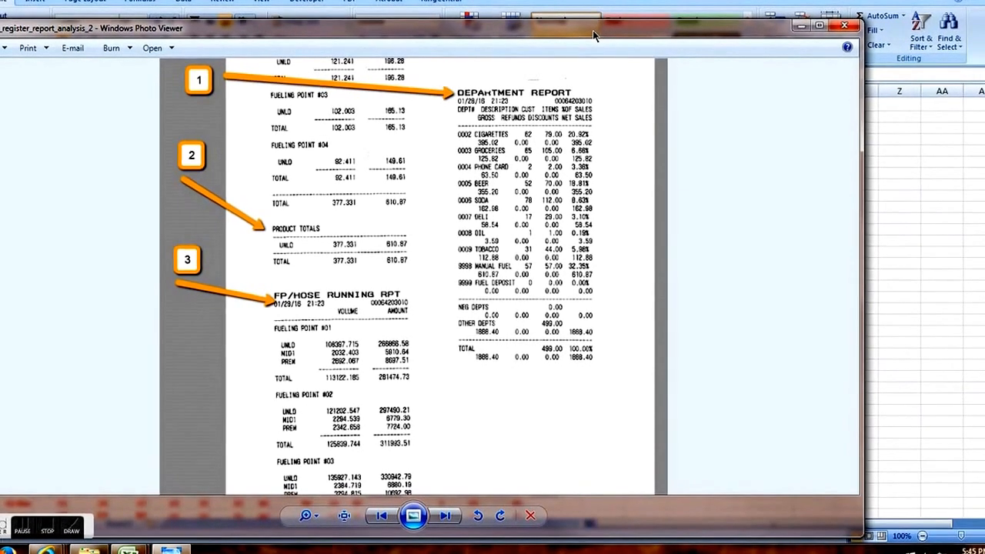
pyautogui.hotkey('alt', 'Tab')
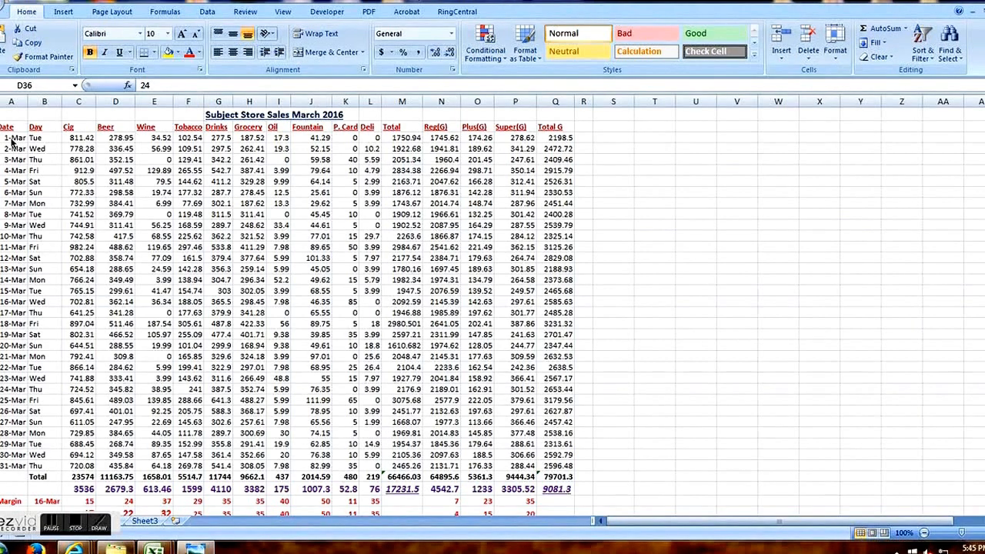
# Examine the Date and Day columns of the March 2016 store sales sheet
pyautogui.moveTo(13, 138); pyautogui.dragTo(17, 434)
pyautogui.moveTo(37, 137); pyautogui.dragTo(47, 346)
pyautogui.click(44, 171)
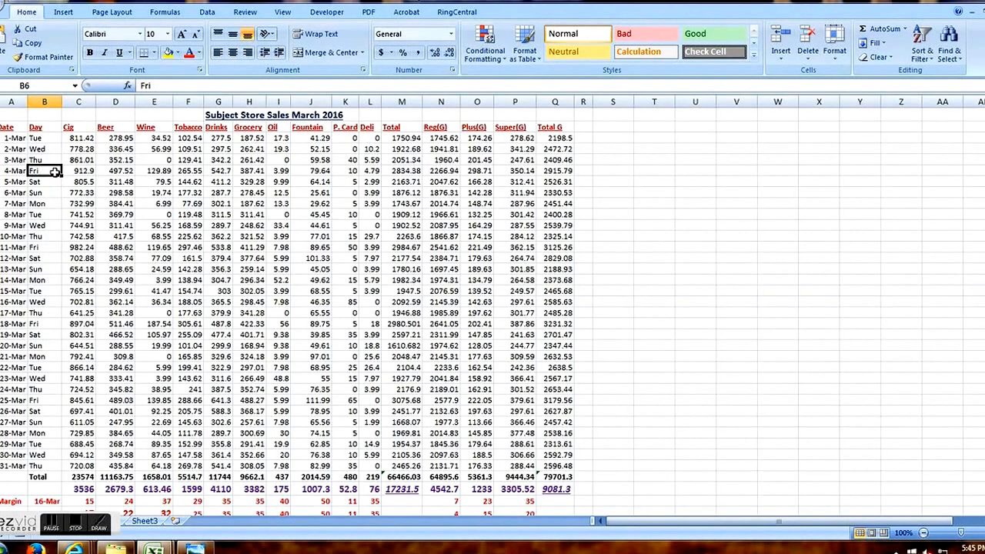
pyautogui.click(45, 160)
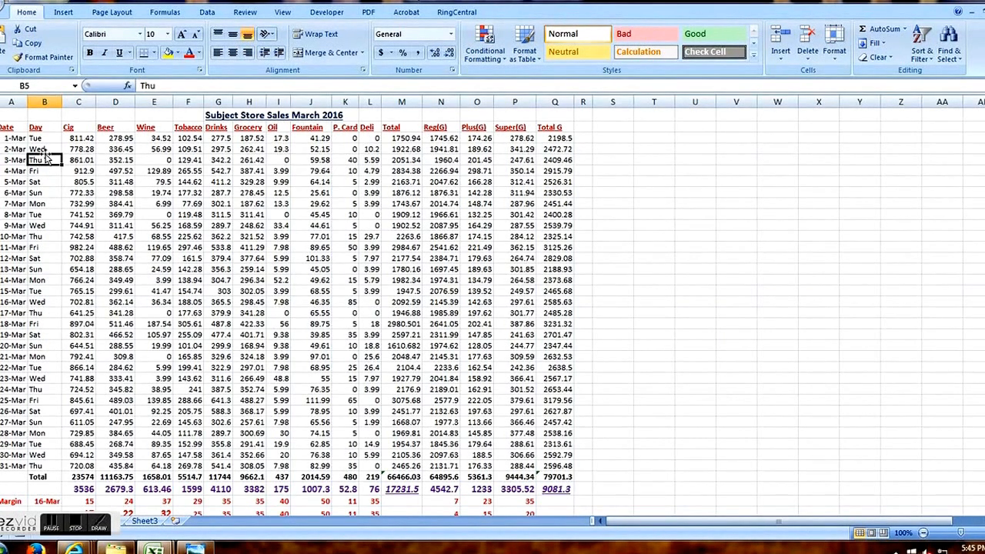
pyautogui.click(46, 150)
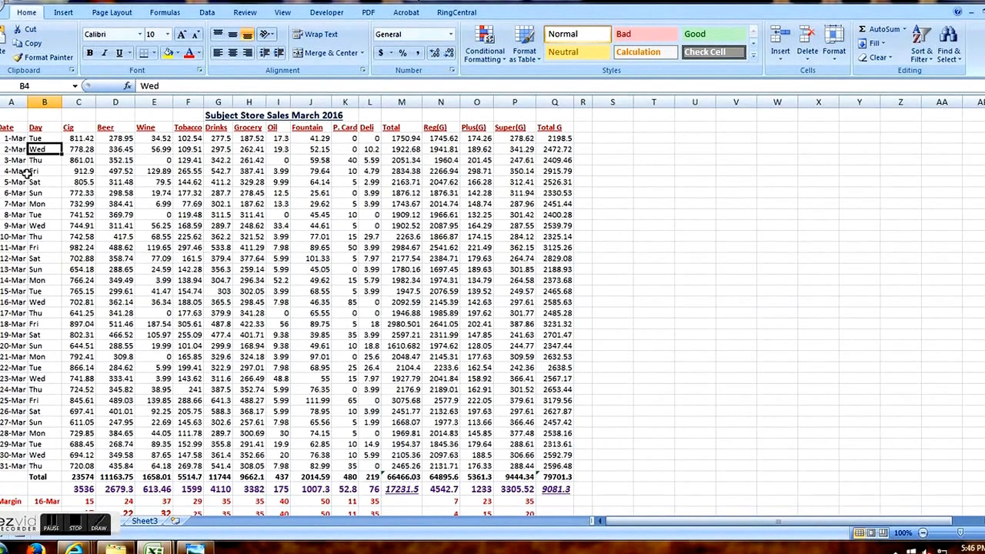
pyautogui.moveTo(29, 173); pyautogui.dragTo(47, 181)
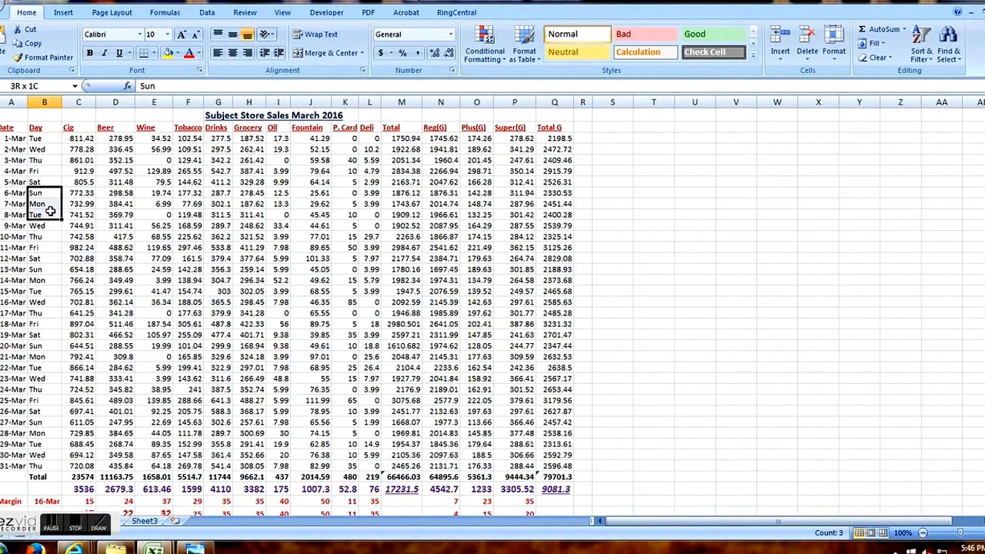
pyautogui.click(46, 169)
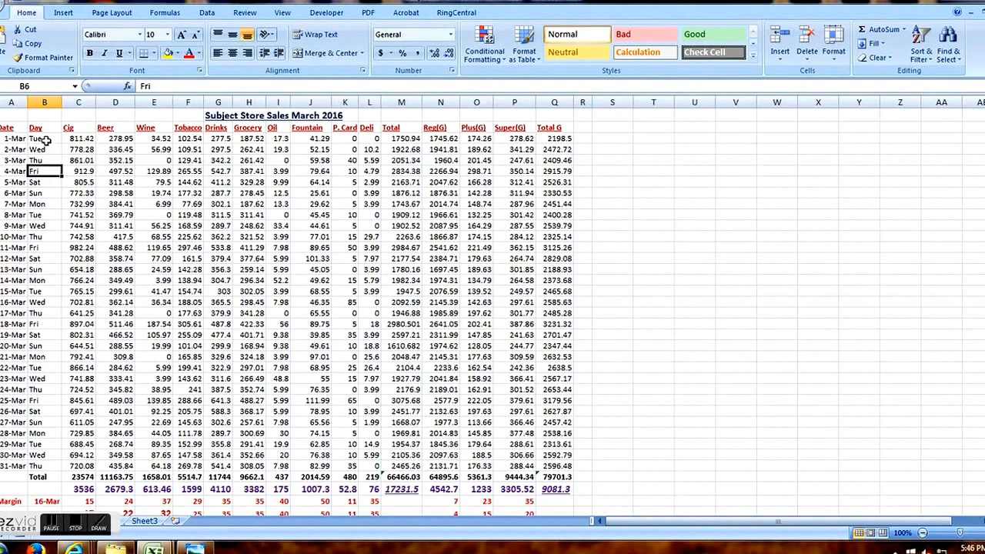
pyautogui.moveTo(47, 152); pyautogui.dragTo(47, 378)
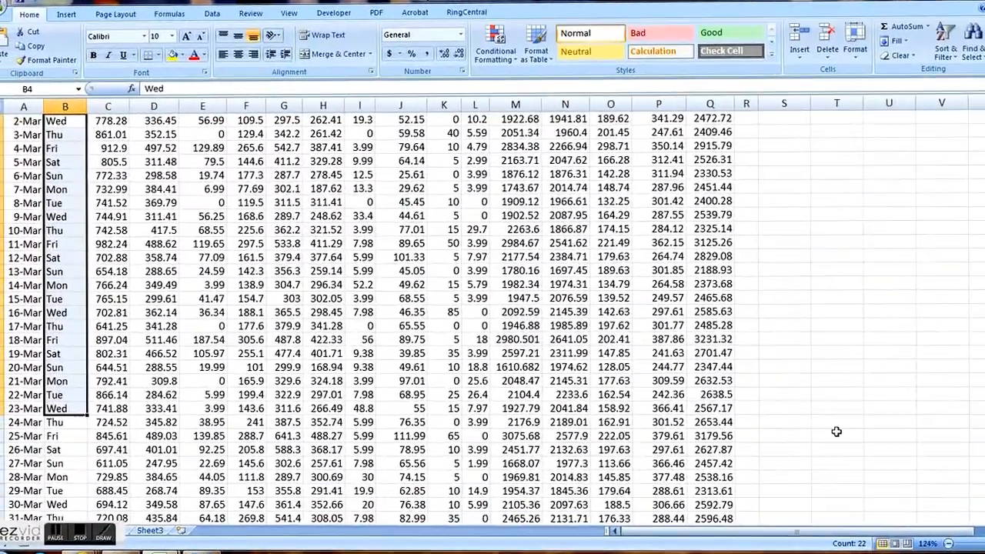
pyautogui.scroll(1, 837, 427)
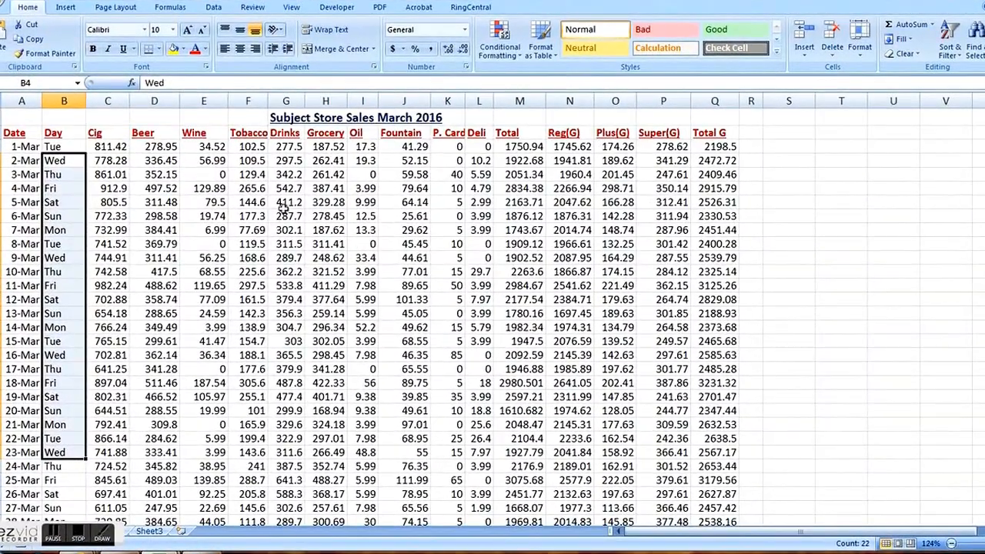
# Review the column headings from Date and Day through each department, Cig to Deli
pyautogui.click(21, 132)
pyautogui.click(58, 133)
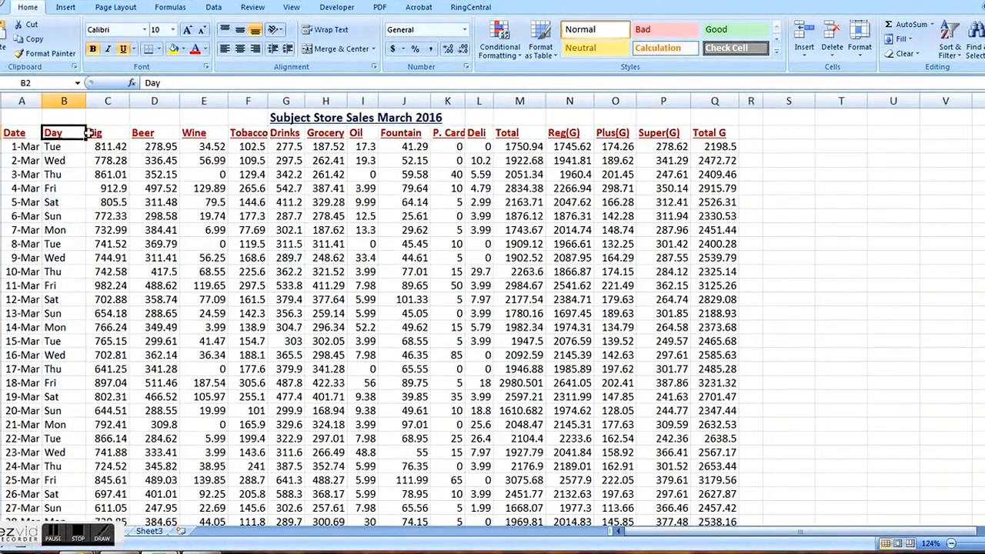
pyautogui.click(99, 133)
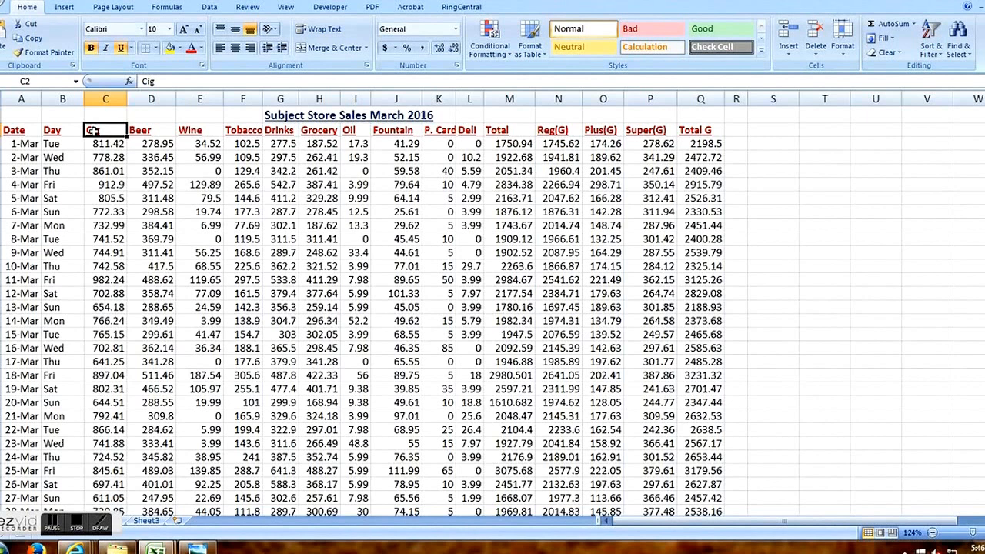
pyautogui.click(143, 131)
pyautogui.click(187, 132)
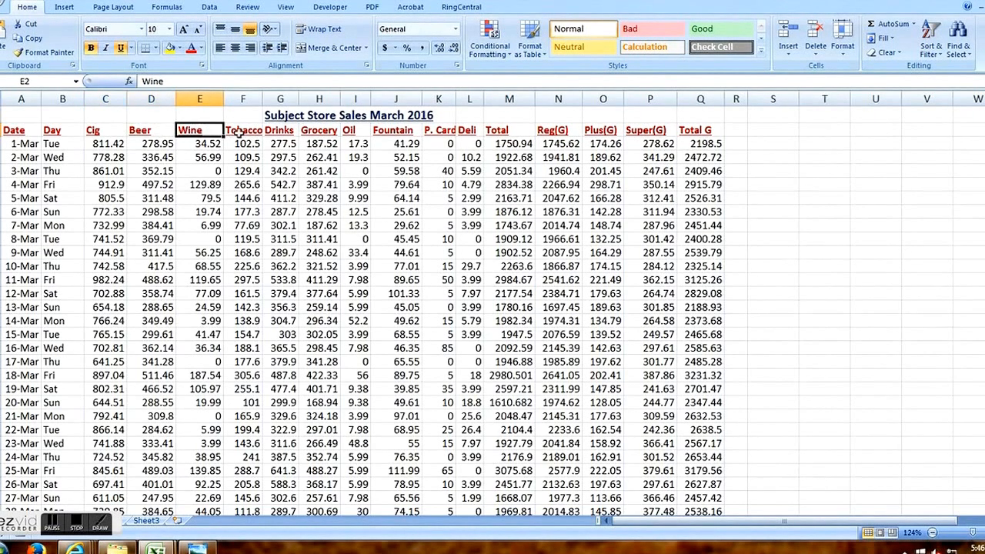
pyautogui.click(245, 131)
pyautogui.click(278, 133)
pyautogui.click(318, 131)
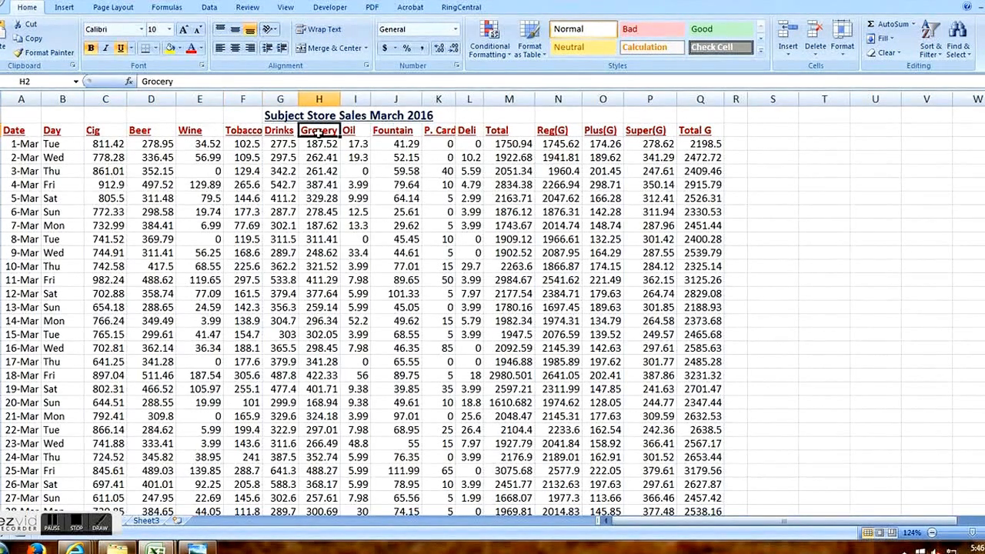
pyautogui.click(350, 132)
pyautogui.click(385, 132)
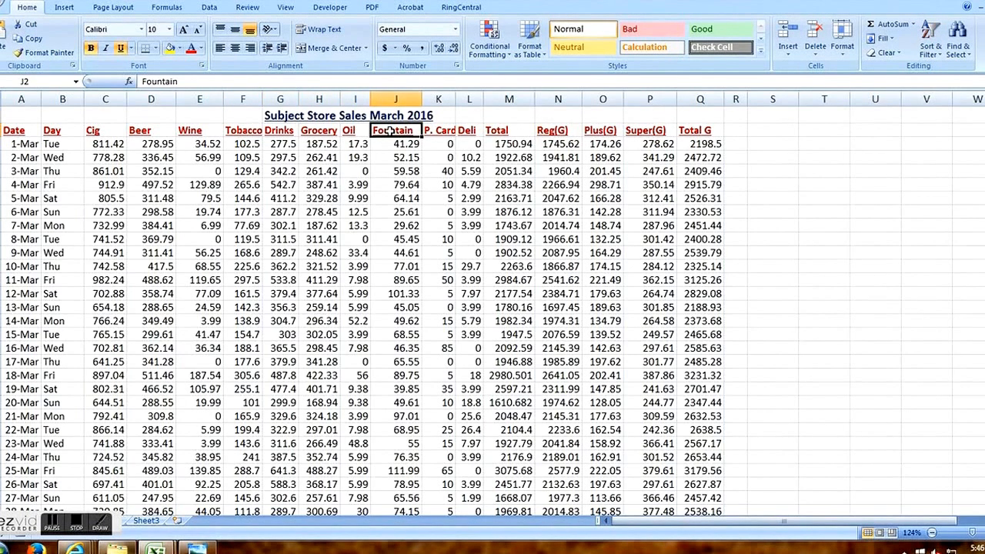
pyautogui.click(442, 132)
pyautogui.click(467, 132)
# Examine the store Total column, the Reg(G), Plus(G), Super(G) and Total G fuel columns, and the empty columns beside them
pyautogui.moveTo(499, 133); pyautogui.dragTo(514, 376)
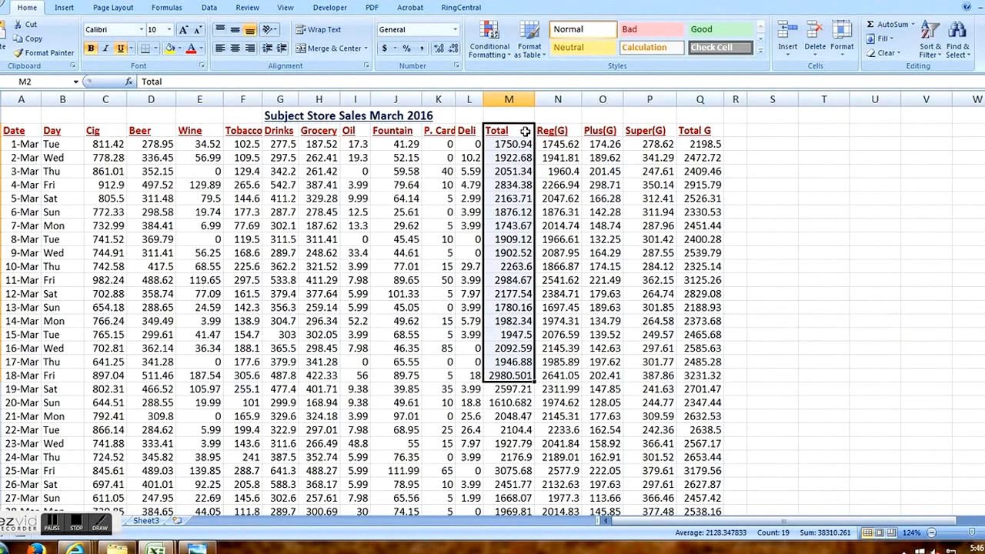
pyautogui.moveTo(561, 146); pyautogui.dragTo(599, 268)
pyautogui.moveTo(647, 144); pyautogui.dragTo(647, 294)
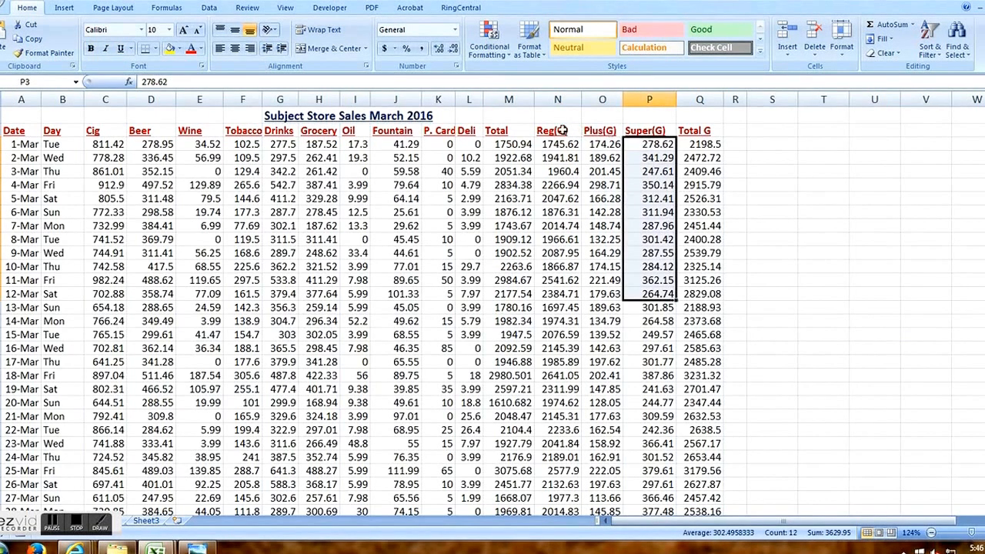
pyautogui.moveTo(699, 131); pyautogui.dragTo(714, 334)
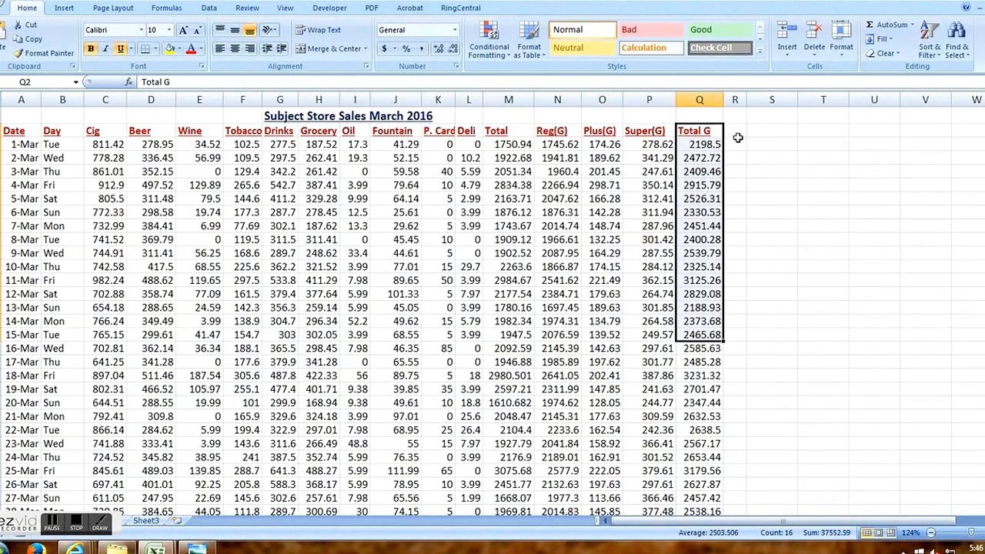
pyautogui.moveTo(748, 129); pyautogui.dragTo(749, 169)
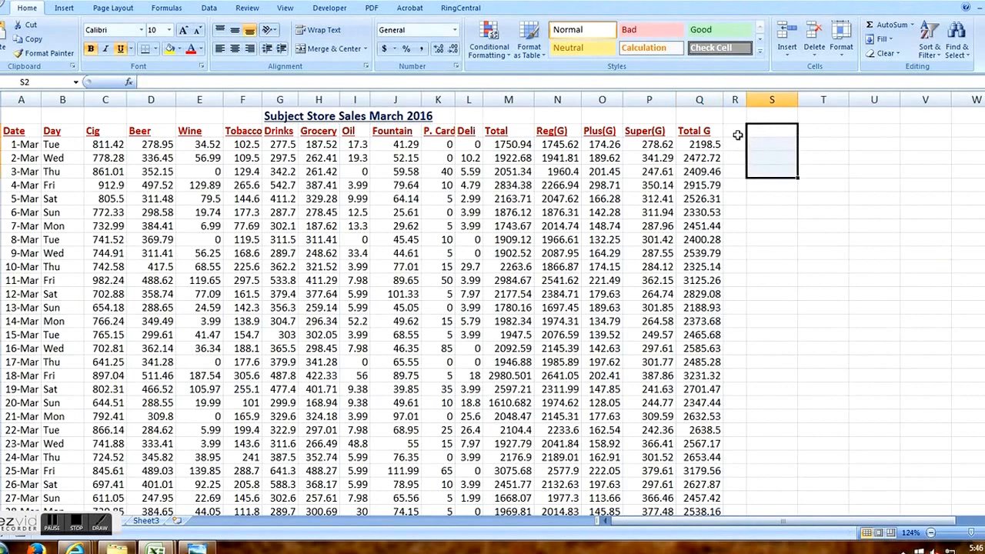
pyautogui.moveTo(733, 130); pyautogui.dragTo(735, 158)
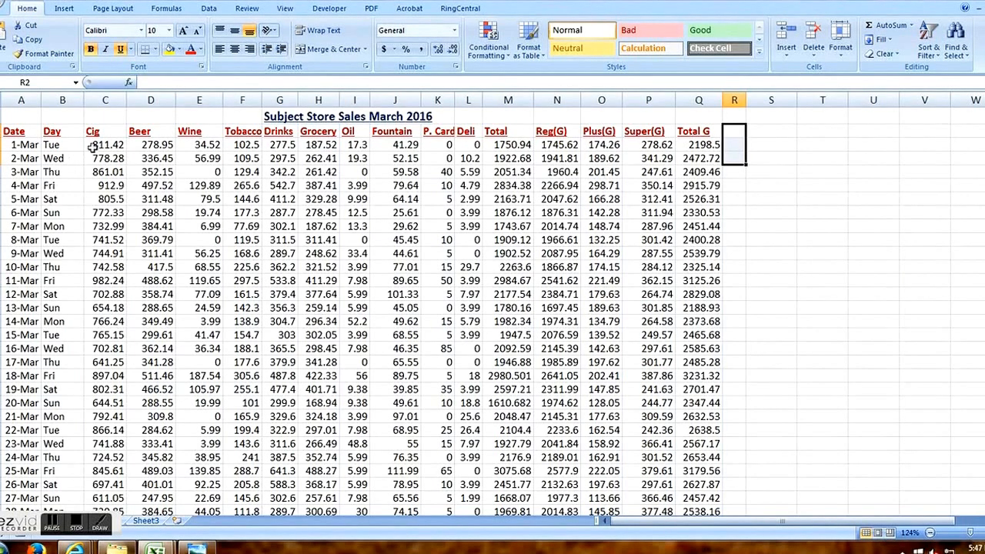
# Review the daily department sales figures and totals across the March 2016 table
pyautogui.moveTo(98, 144); pyautogui.dragTo(504, 248)
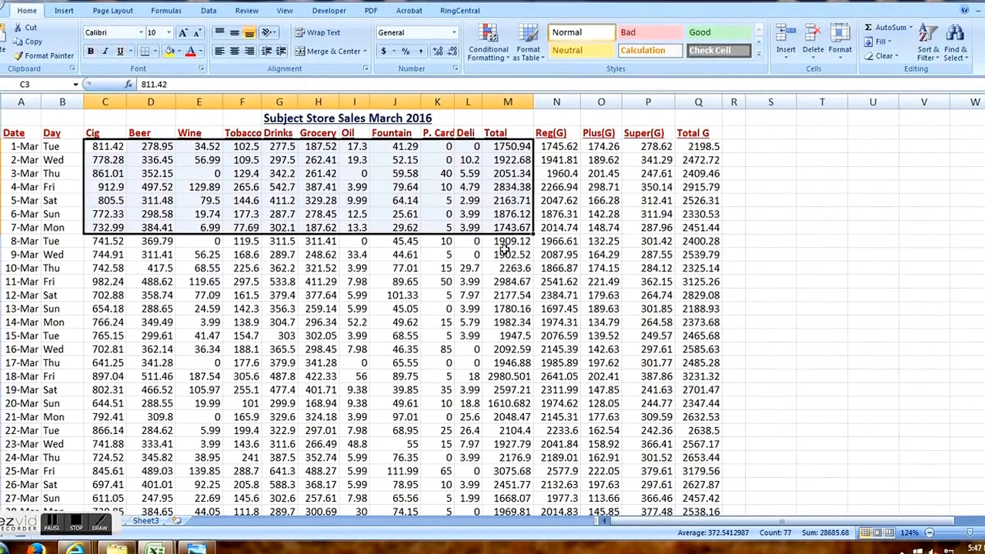
pyautogui.scroll(-3, 468, 290)
pyautogui.scroll(2, 468, 291)
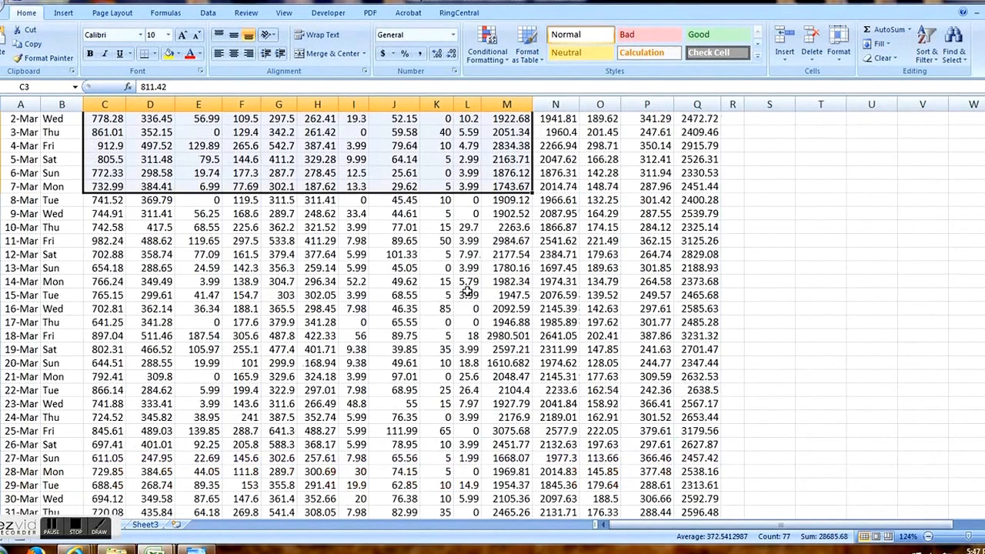
pyautogui.scroll(1, 468, 290)
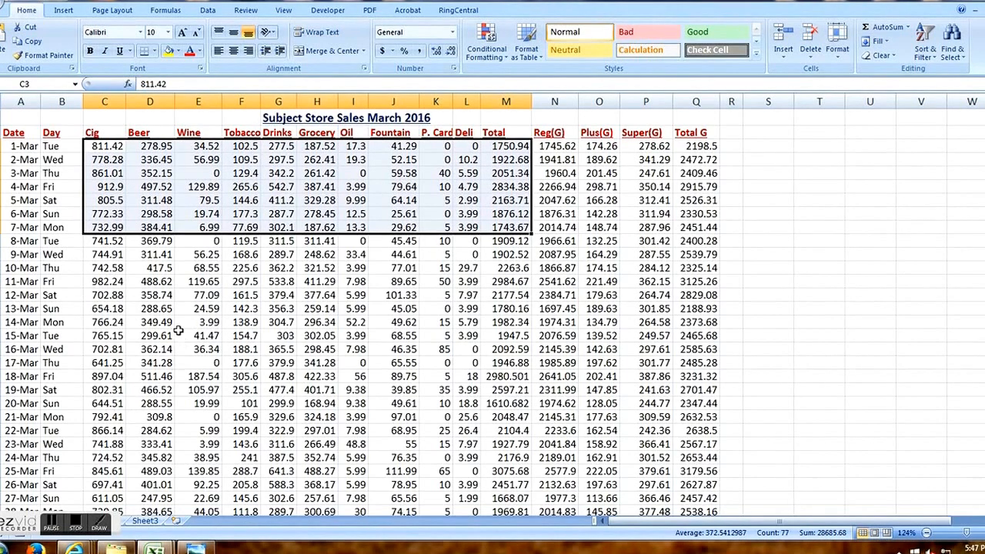
pyautogui.click(353, 322)
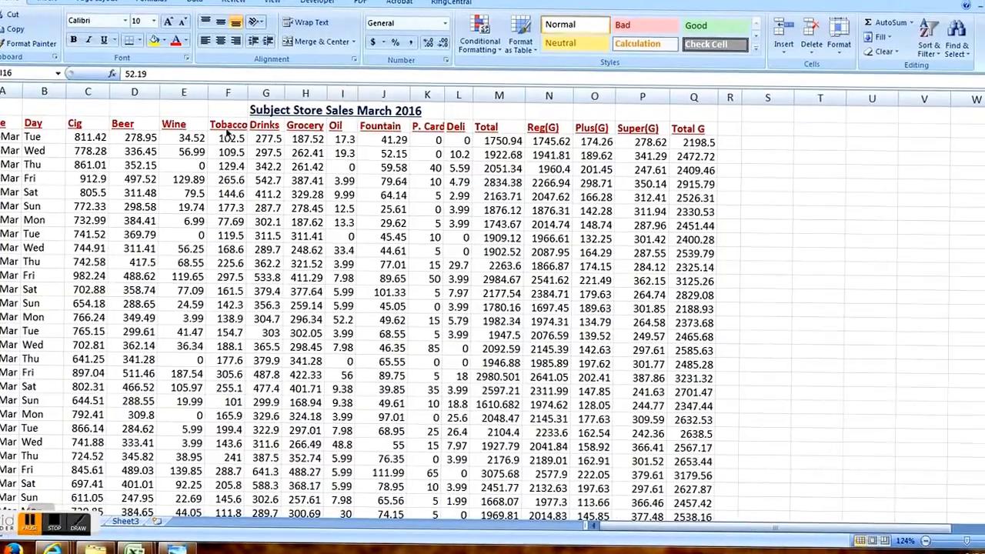
pyautogui.click(48, 528)
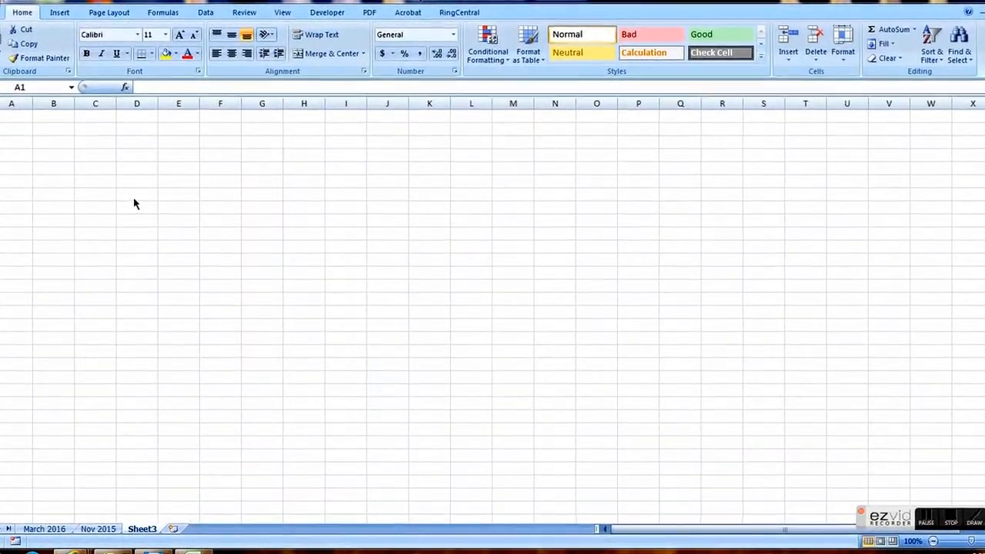
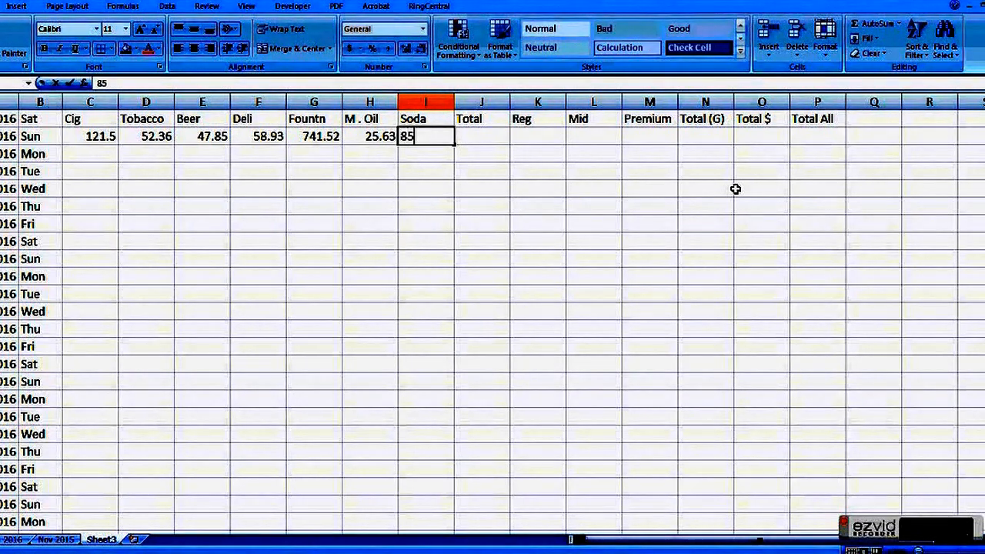
# Enter 85.62 as Soda in the first Sunday row of Sheet3 and sum the row from Cig to Soda into Total
pyautogui.press('Tab')
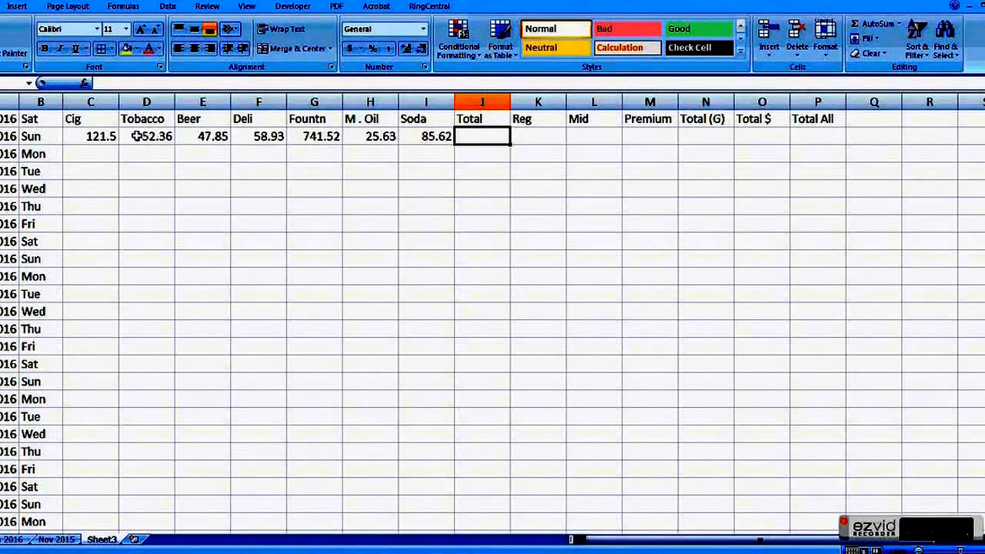
pyautogui.moveTo(98, 136); pyautogui.dragTo(433, 136)
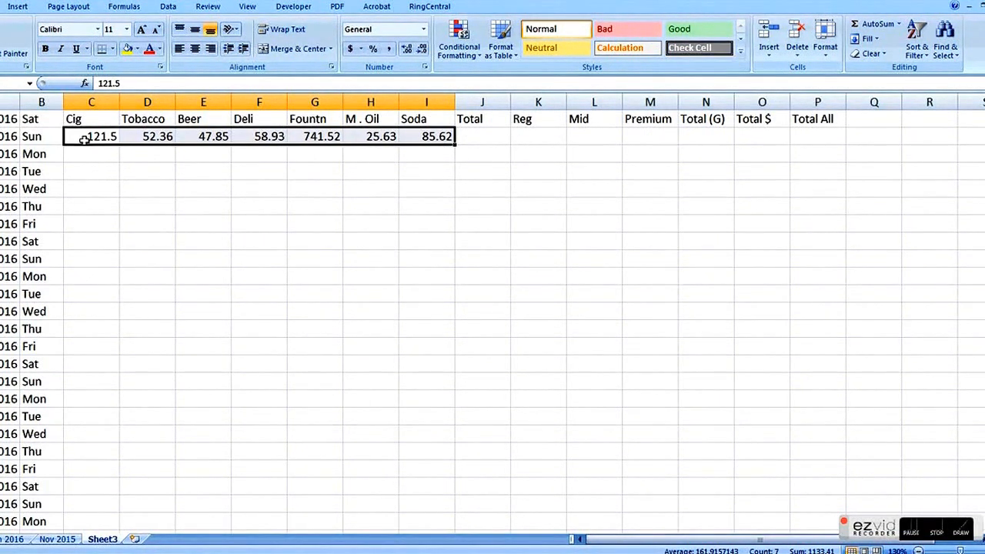
pyautogui.click(872, 23)
pyautogui.click(627, 264)
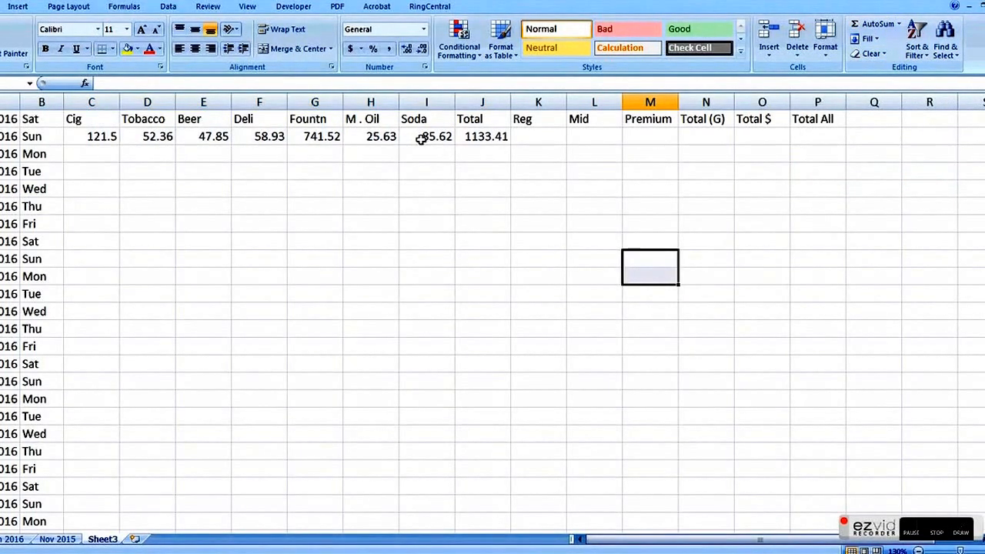
pyautogui.moveTo(103, 134); pyautogui.dragTo(438, 137)
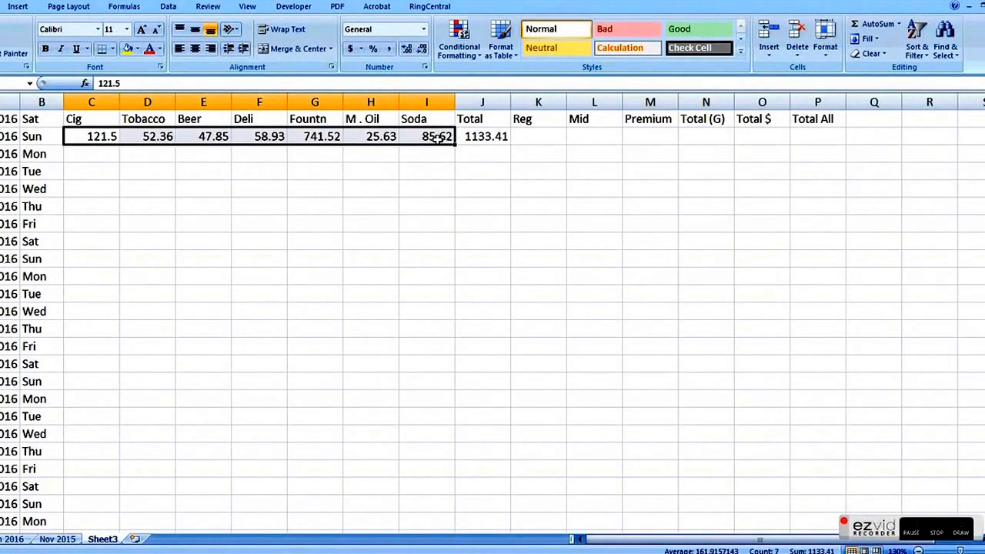
# Enter 455.21 as Reg, 112.5 as Mid and 285.63 as Premium in the first Sunday row
pyautogui.click(547, 139)
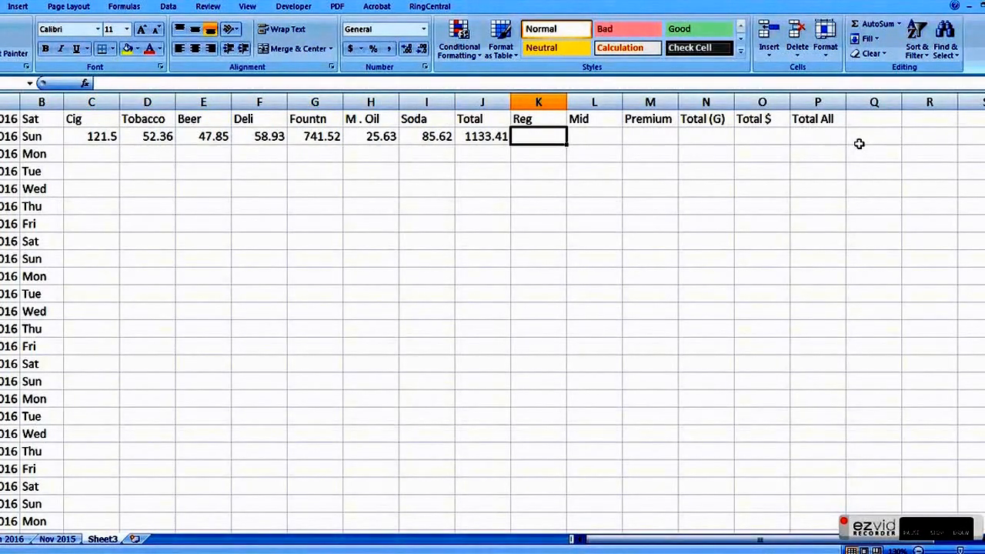
pyautogui.write('455.21')
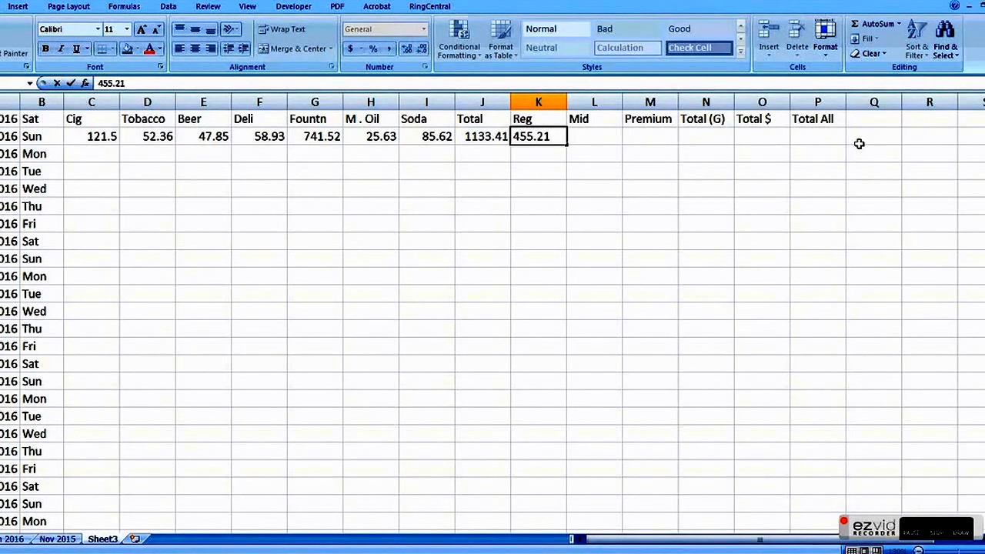
pyautogui.press('Tab')
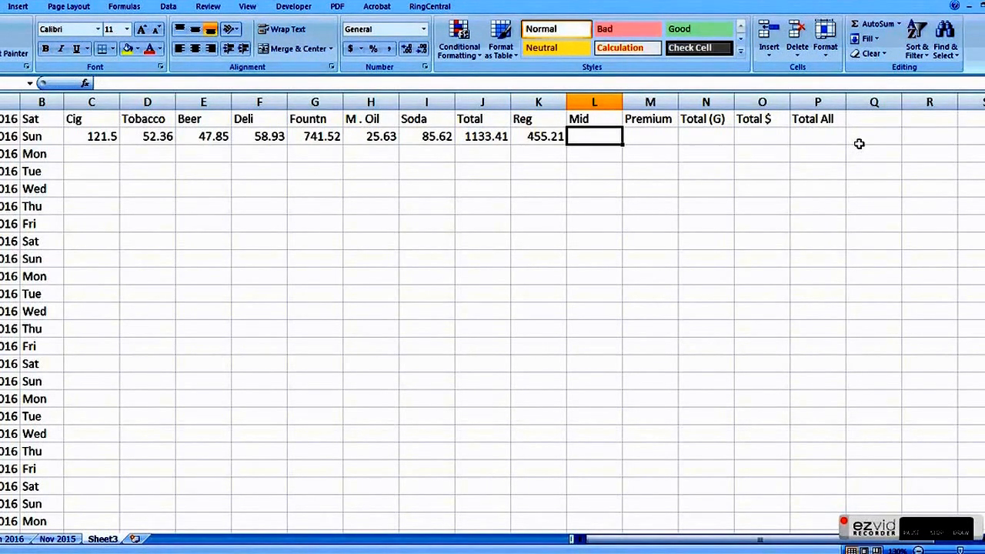
pyautogui.write('11')
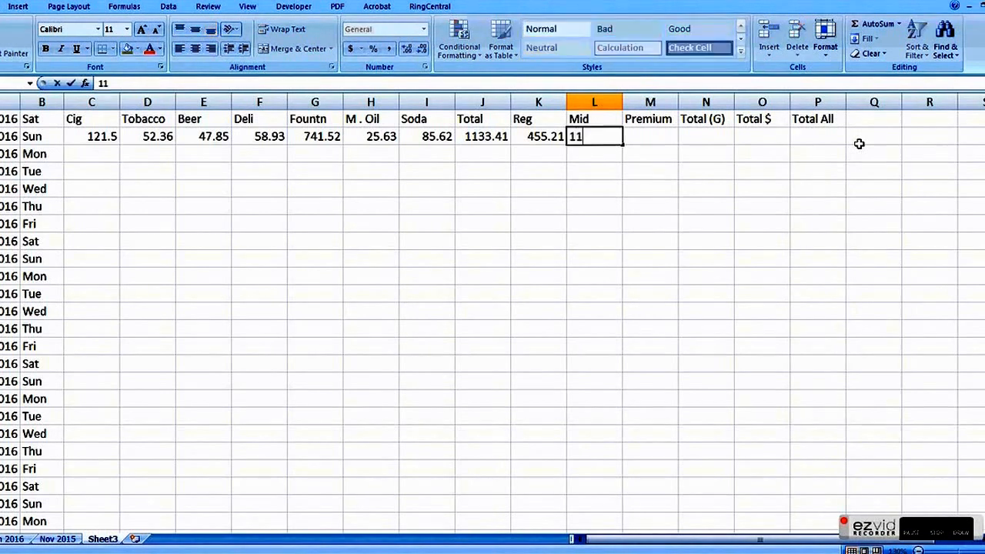
pyautogui.write('2.5')
pyautogui.press('Tab')
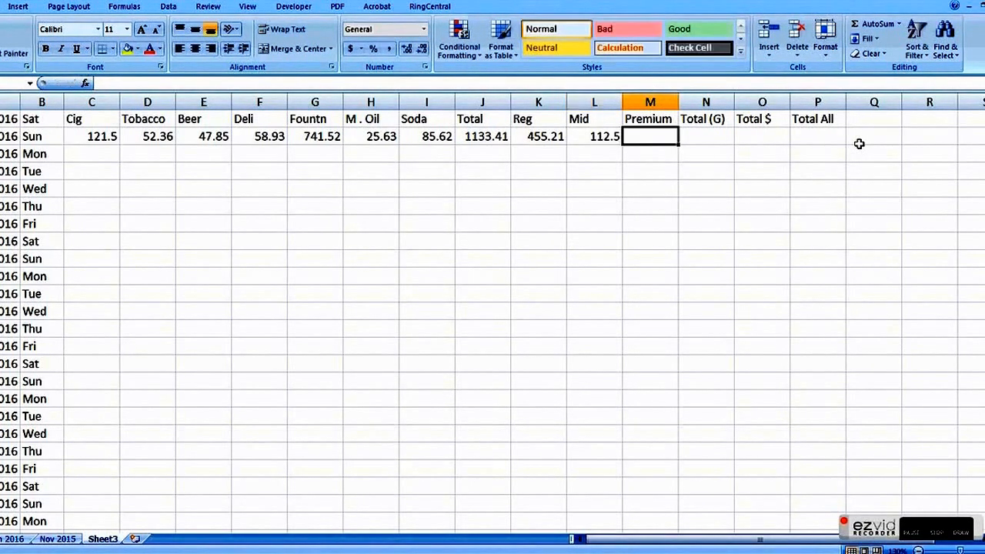
pyautogui.write('285.63')
pyautogui.click(748, 312)
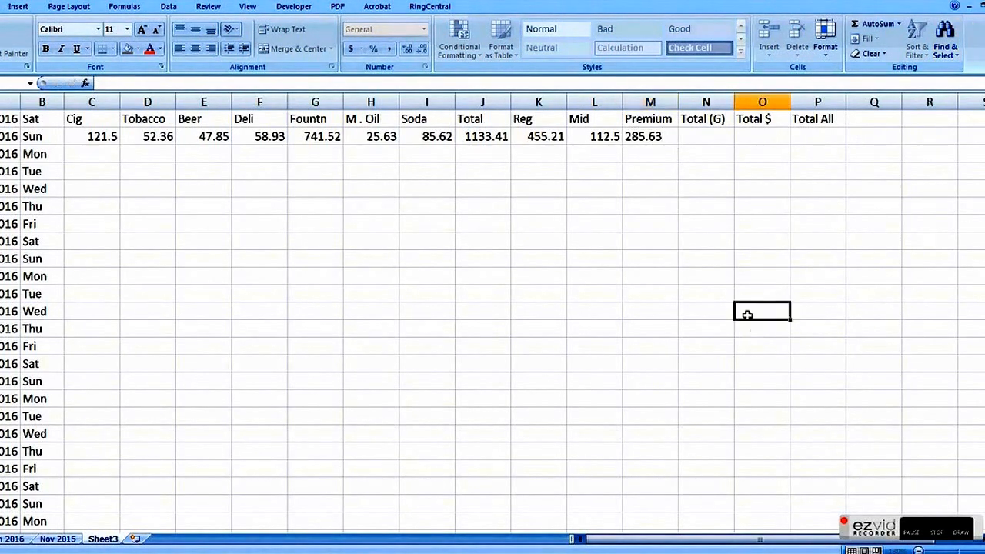
# Sum the first Sunday row's Reg, Mid and Premium figures into Total (G) with AutoSum
pyautogui.moveTo(542, 139); pyautogui.dragTo(648, 137)
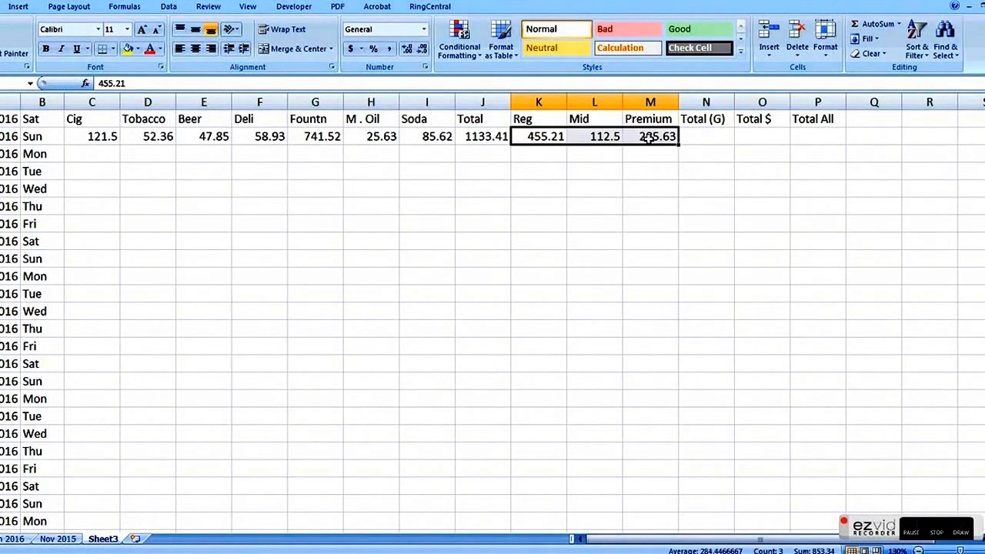
pyautogui.click(872, 23)
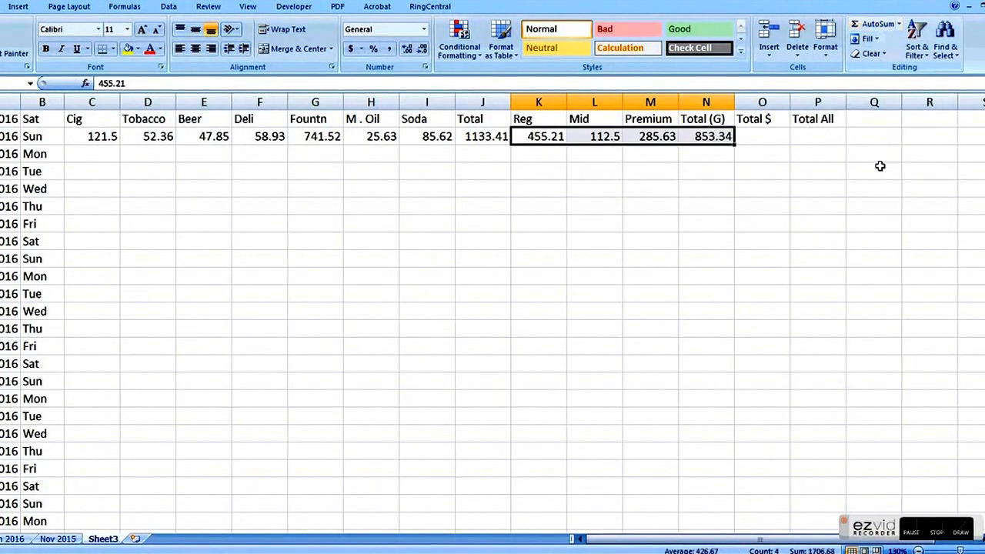
pyautogui.click(811, 209)
pyautogui.click(724, 136)
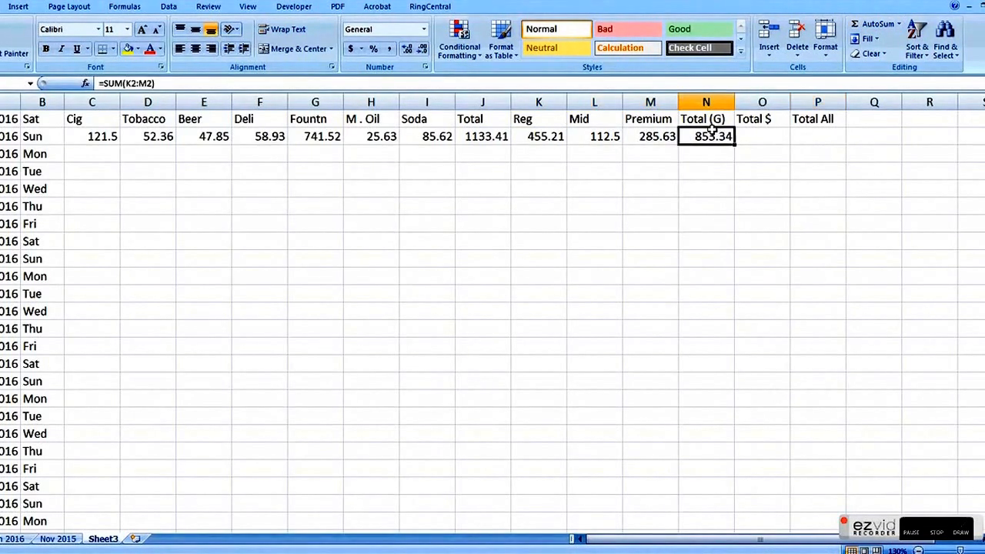
# Enter 663.58 as the fuel Total $ in the first Sunday row
pyautogui.click(770, 137)
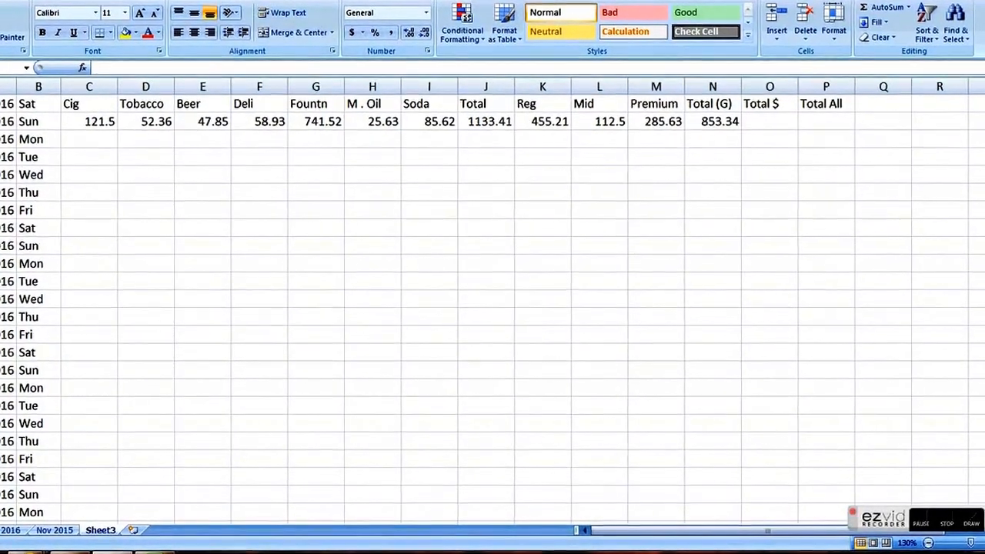
pyautogui.hotkey('alt', 'Tab')
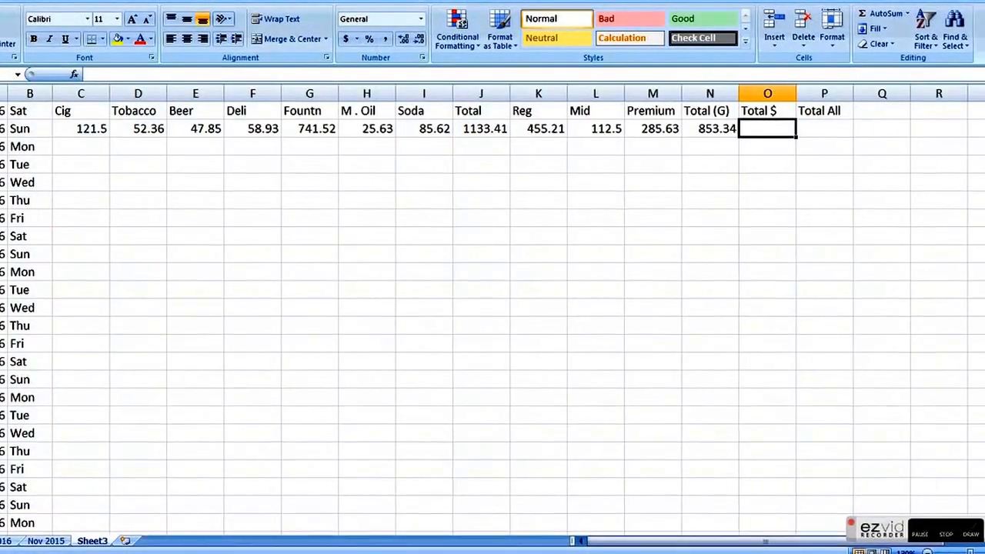
pyautogui.write('663.58')
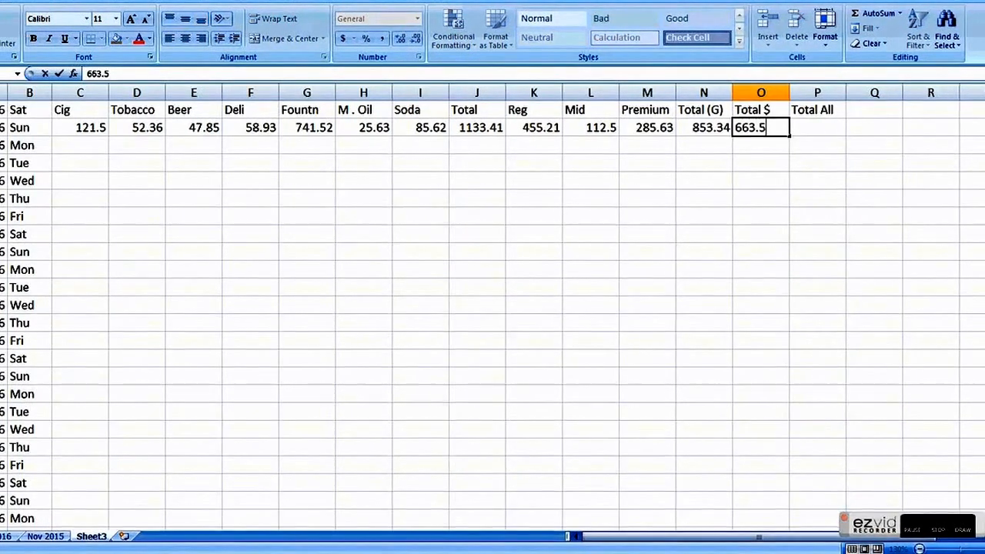
pyautogui.click(791, 274)
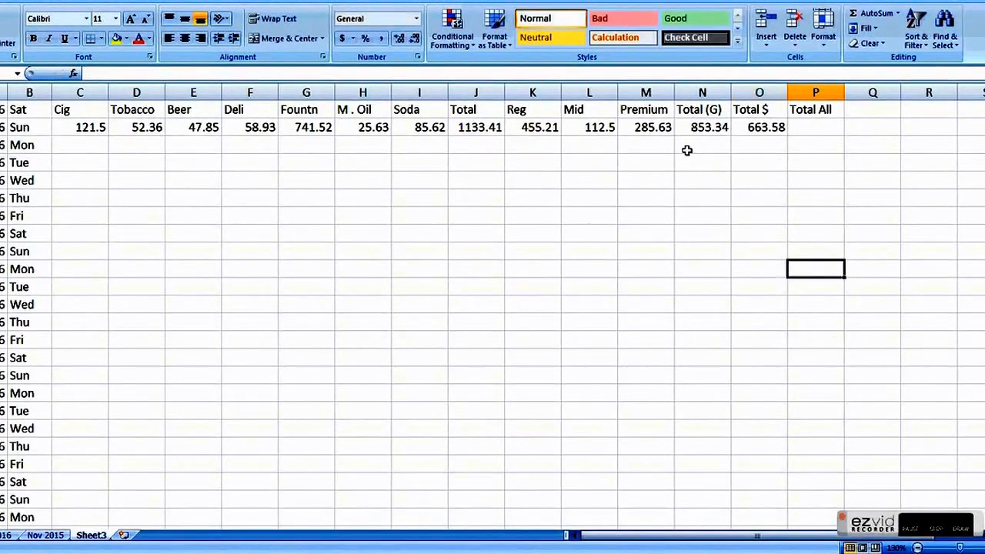
# Examine the store Total, fuel Total $ and Total All columns, including their first Sunday cells
pyautogui.click(842, 130)
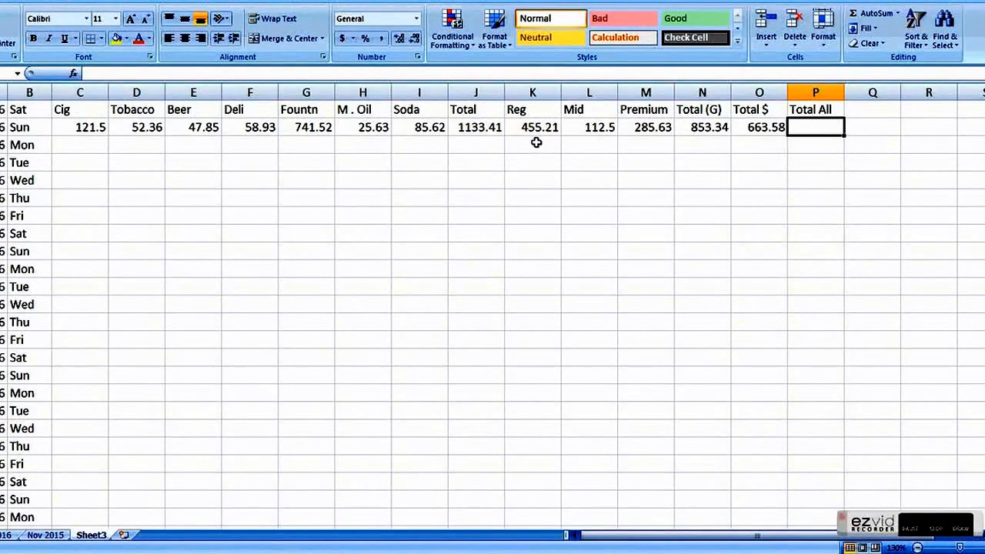
pyautogui.click(496, 132)
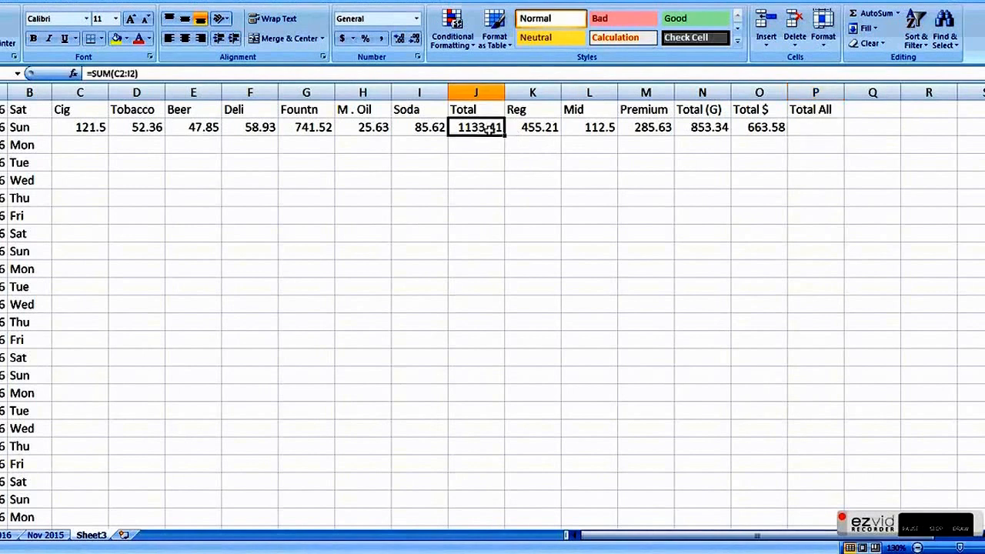
pyautogui.click(760, 128)
pyautogui.click(817, 128)
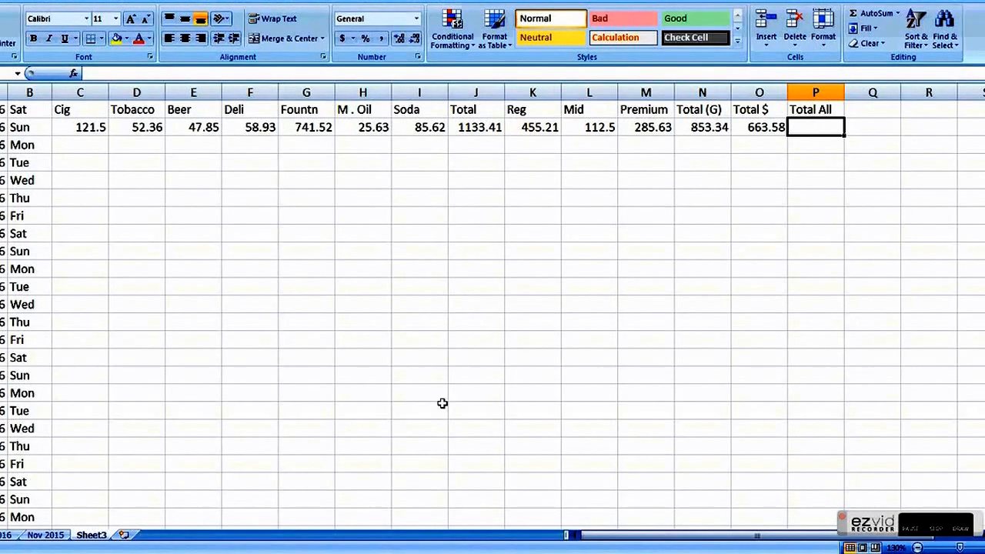
pyautogui.click(913, 526)
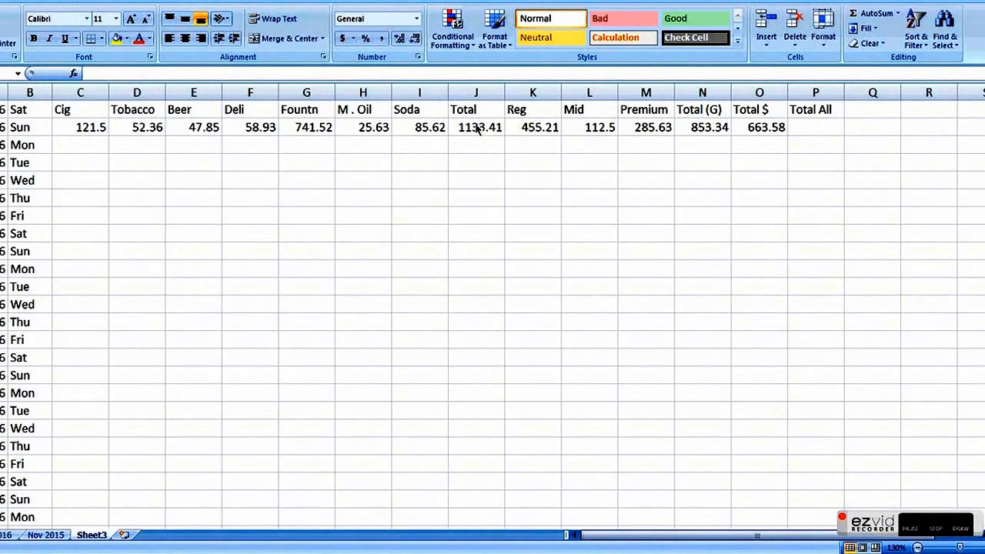
pyautogui.click(476, 93)
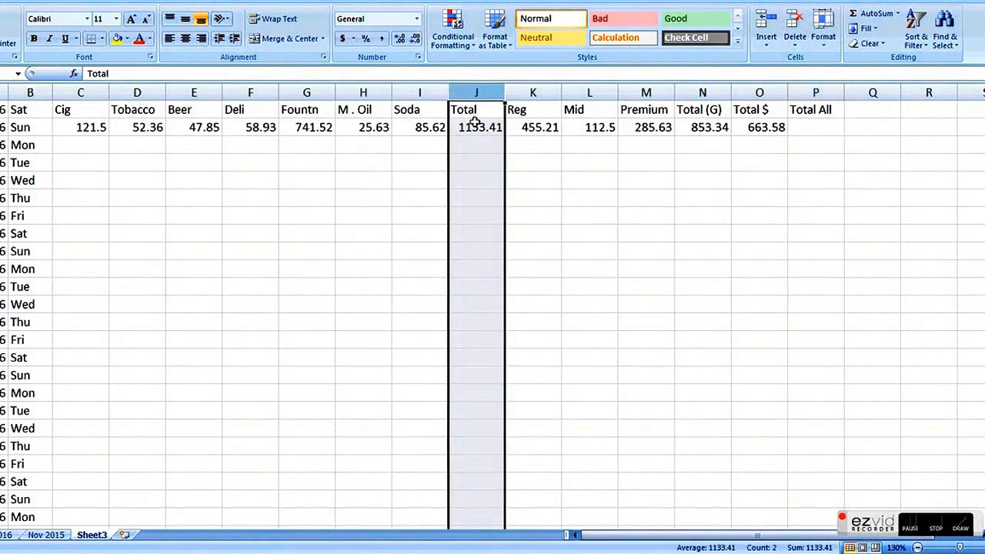
pyautogui.click(753, 92)
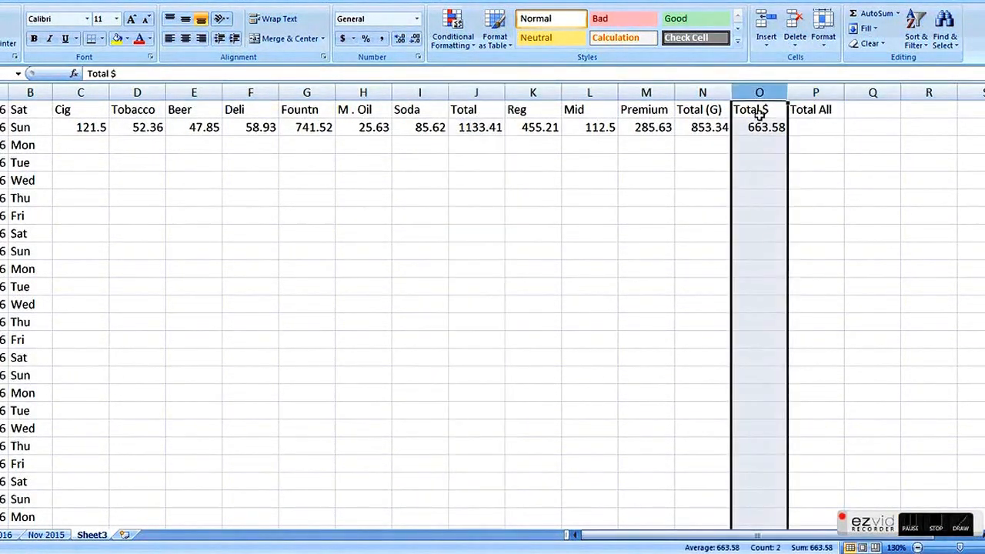
pyautogui.click(814, 92)
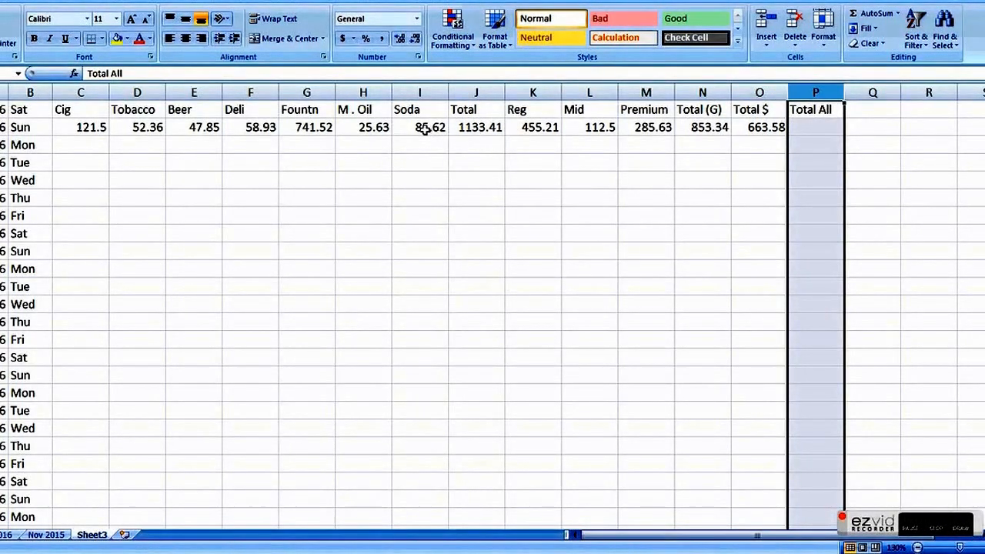
# Enter the formula =Sum(J2+O2) in the first Sunday row's Total All cell to add store Total and fuel Total $
pyautogui.click(812, 127)
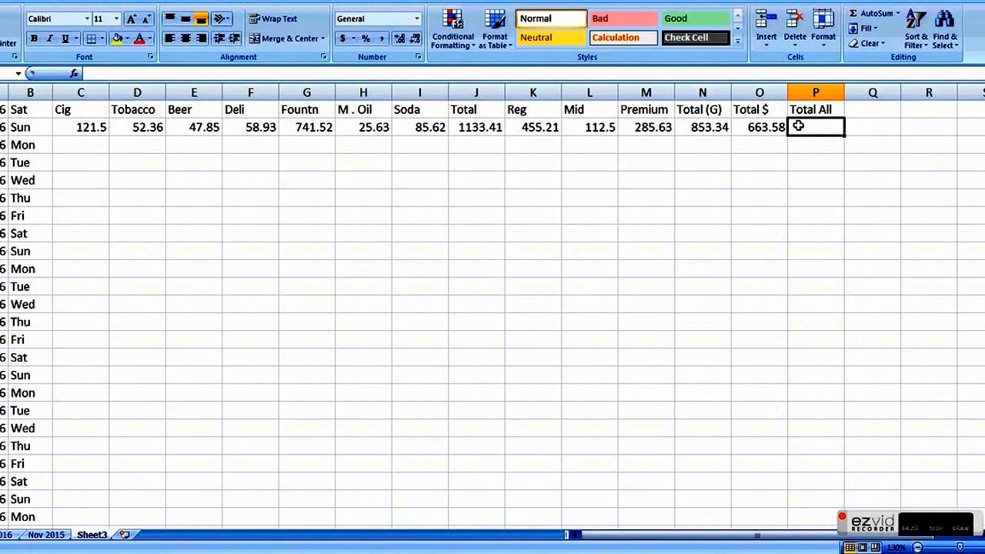
pyautogui.write('=(')
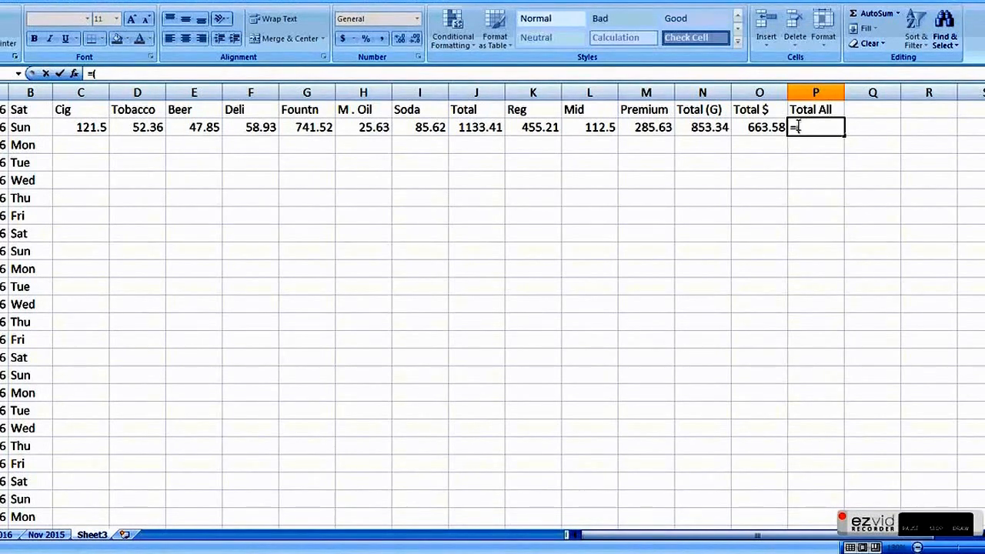
pyautogui.press('BackSpace')
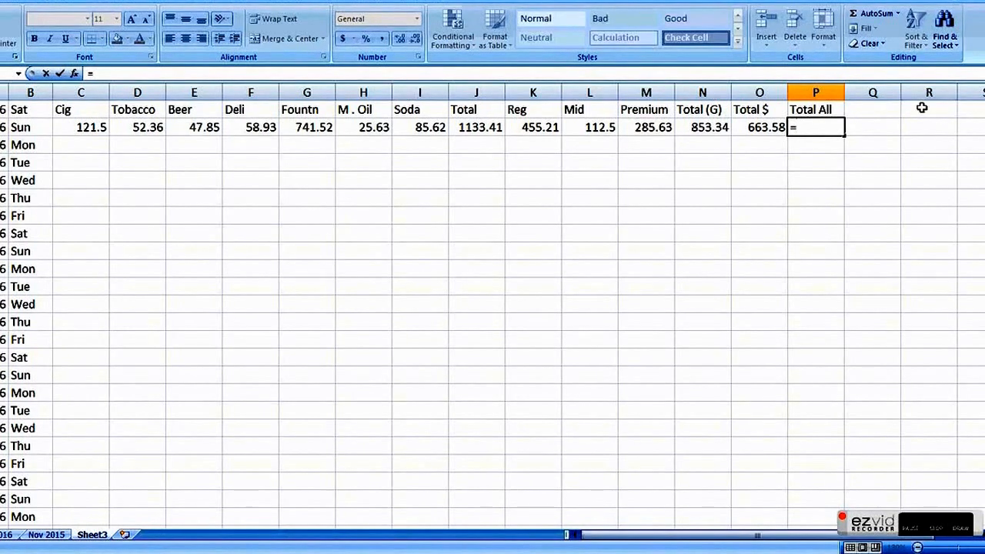
pyautogui.write('Sum')
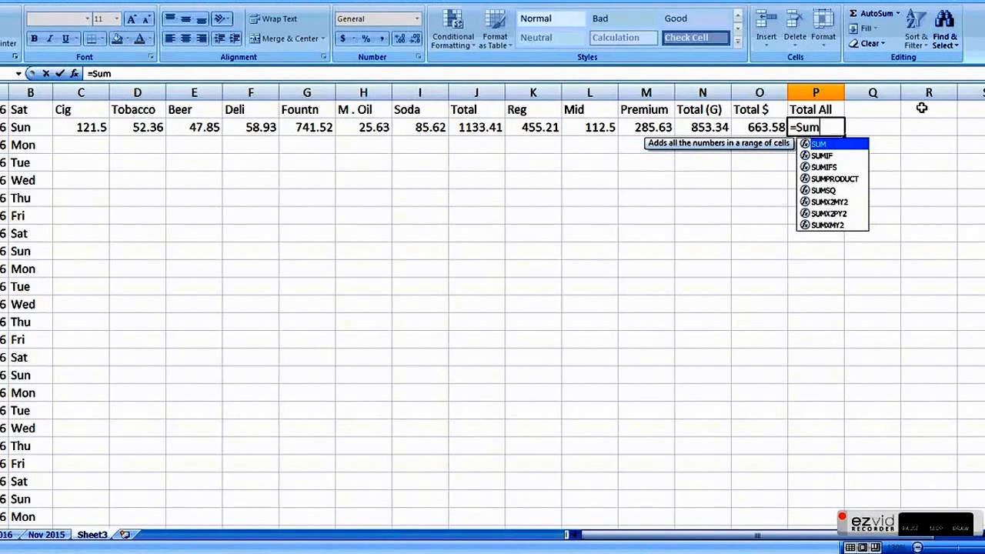
pyautogui.write('(')
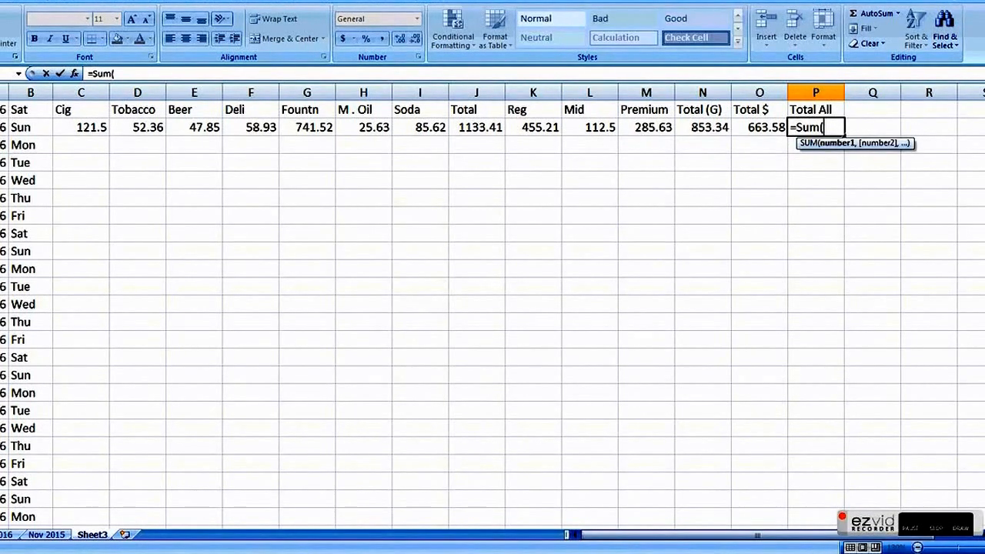
pyautogui.click(480, 130)
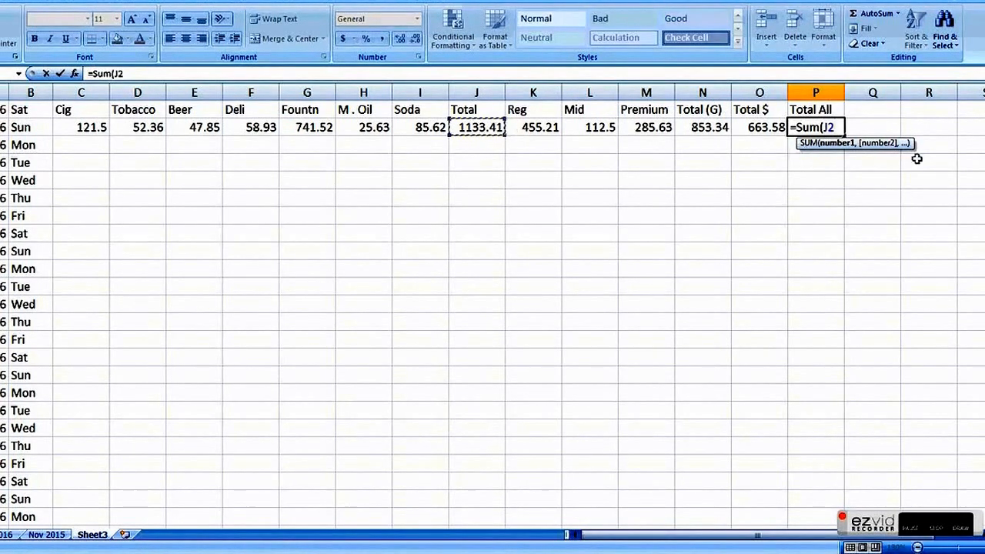
pyautogui.write('+')
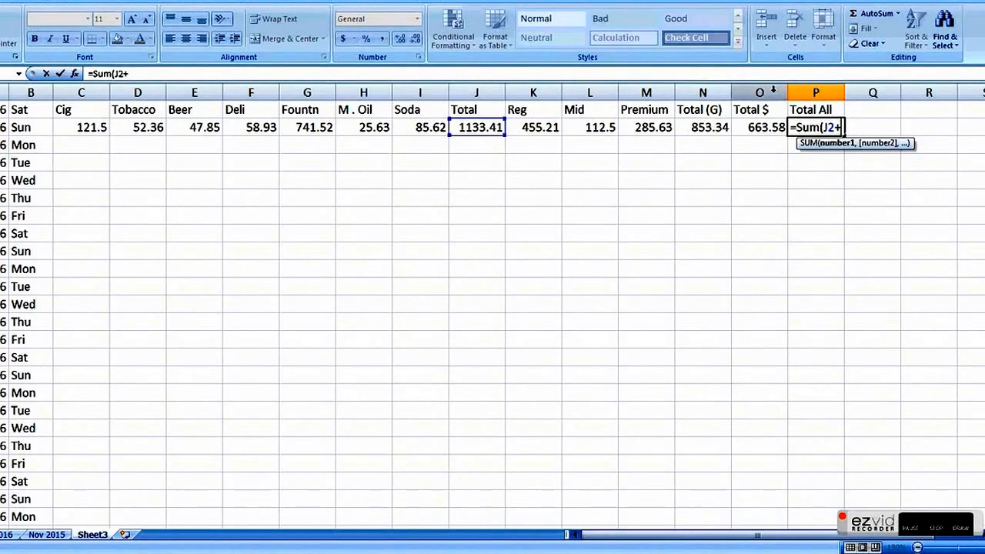
pyautogui.click(760, 92)
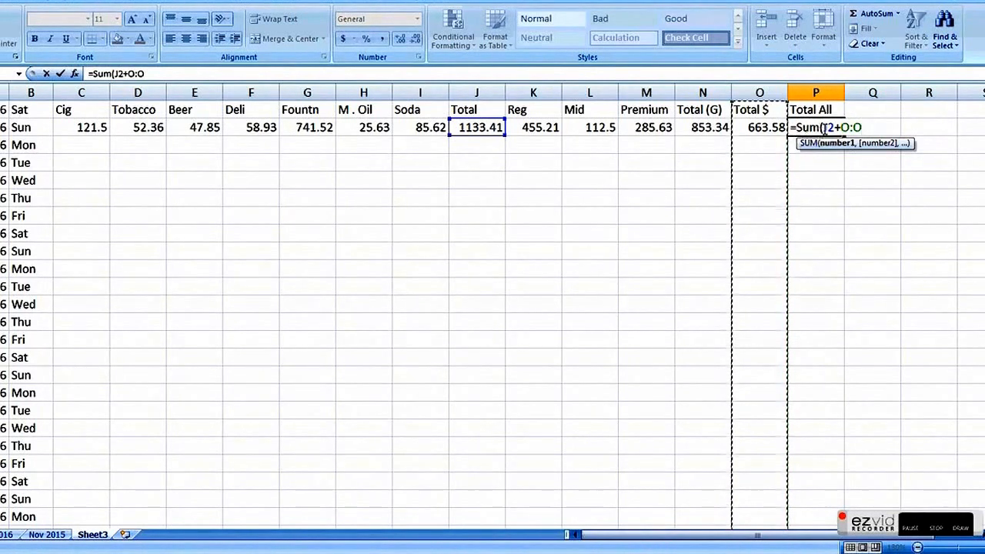
pyautogui.click(760, 128)
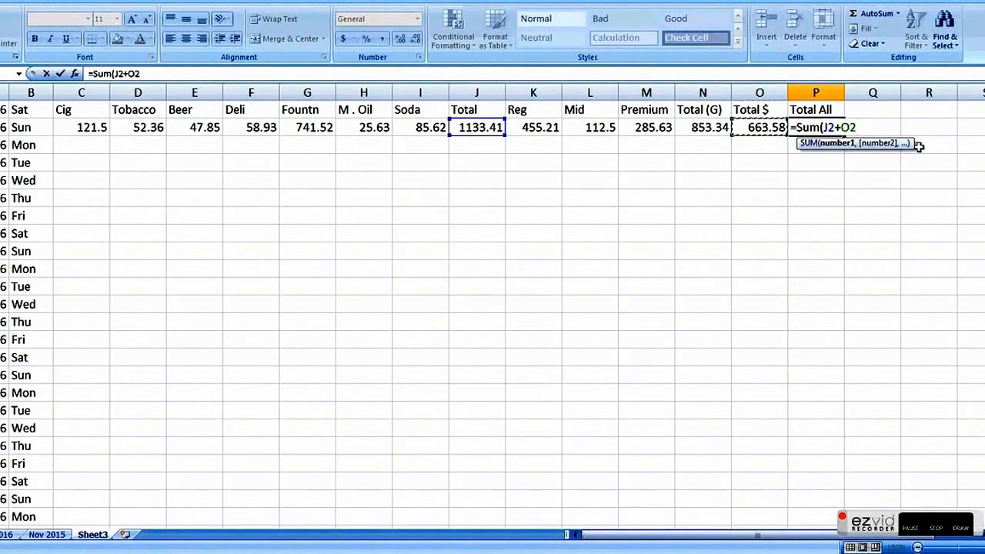
pyautogui.write(')')
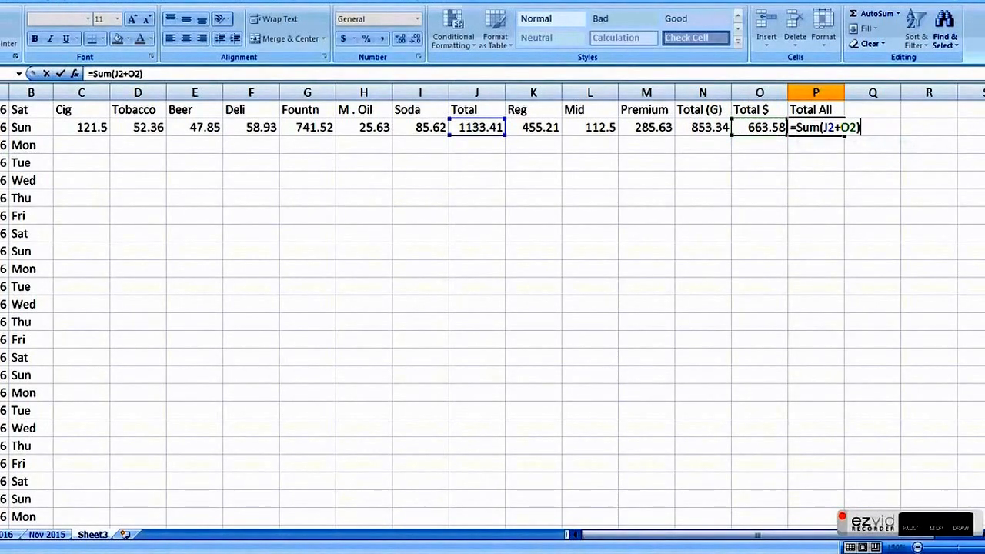
pyautogui.press('Return')
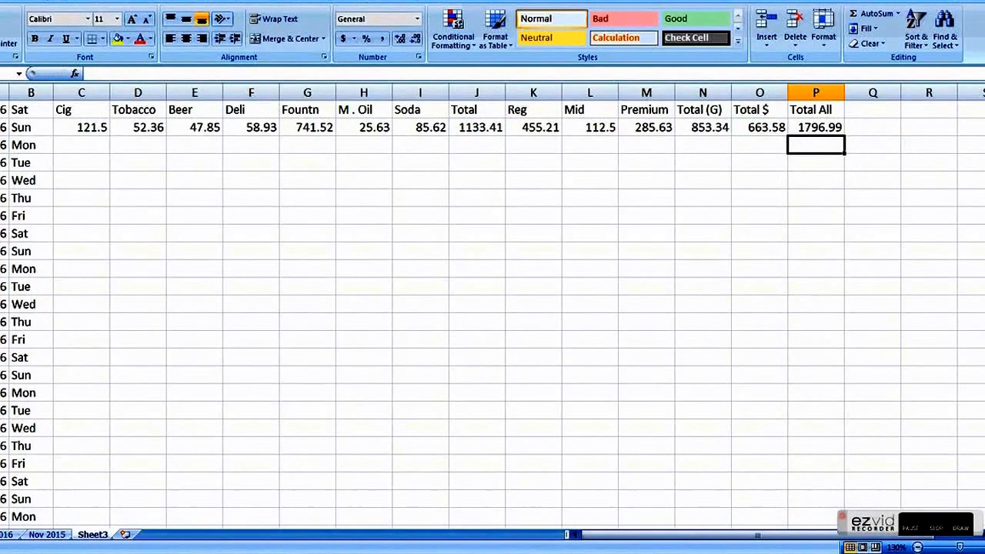
pyautogui.click(825, 128)
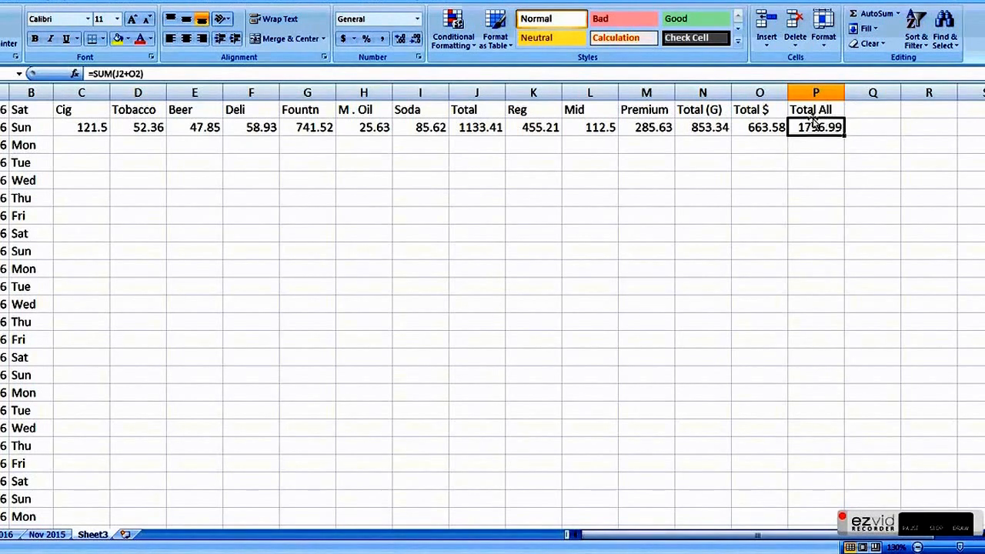
pyautogui.click(160, 73)
pyautogui.moveTo(159, 73); pyautogui.dragTo(83, 74)
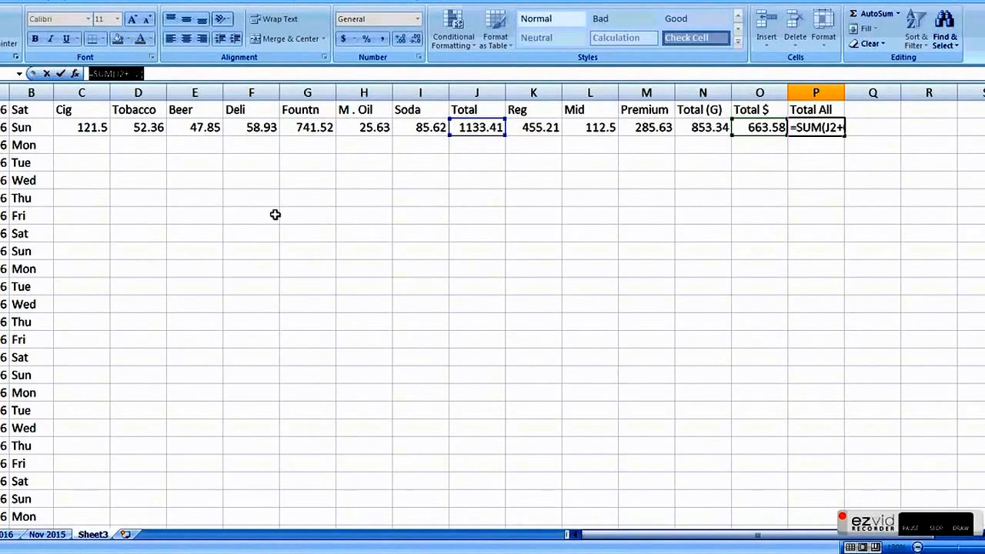
pyautogui.write('=')
pyautogui.click(807, 184)
pyautogui.click(827, 254)
pyautogui.moveTo(823, 244); pyautogui.dragTo(821, 177)
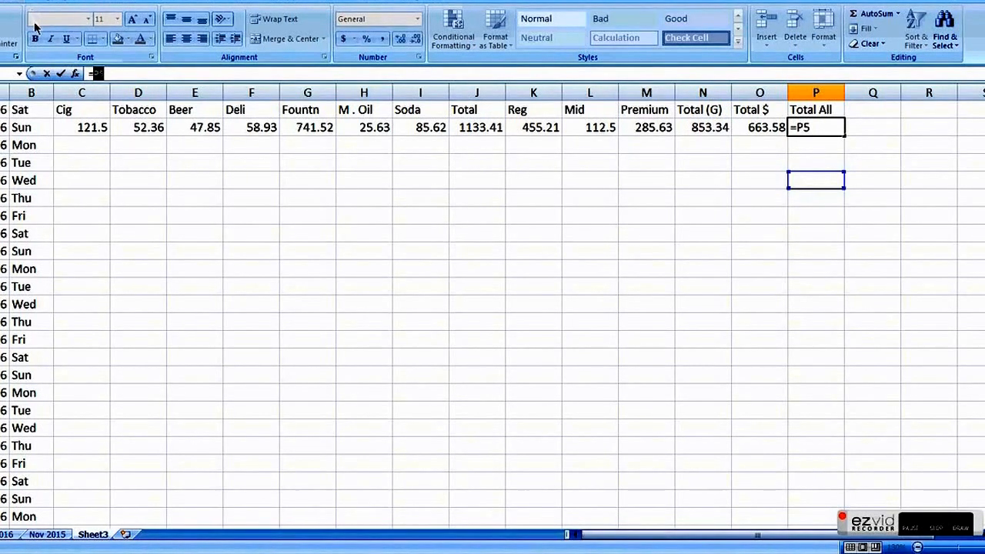
pyautogui.click(912, 529)
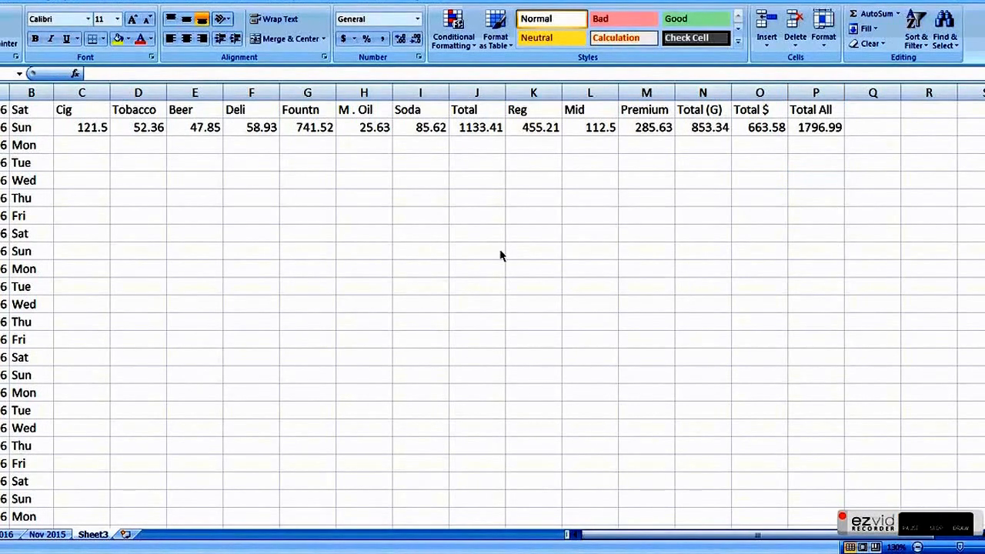
# Examine the formula behind the Total All figure in the first sales row
pyautogui.click(811, 125)
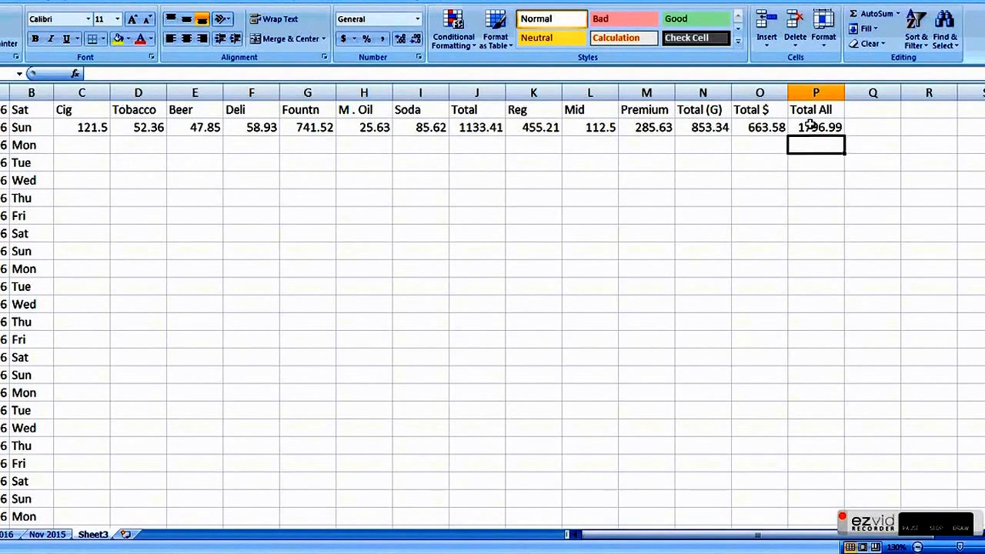
pyautogui.click(814, 125)
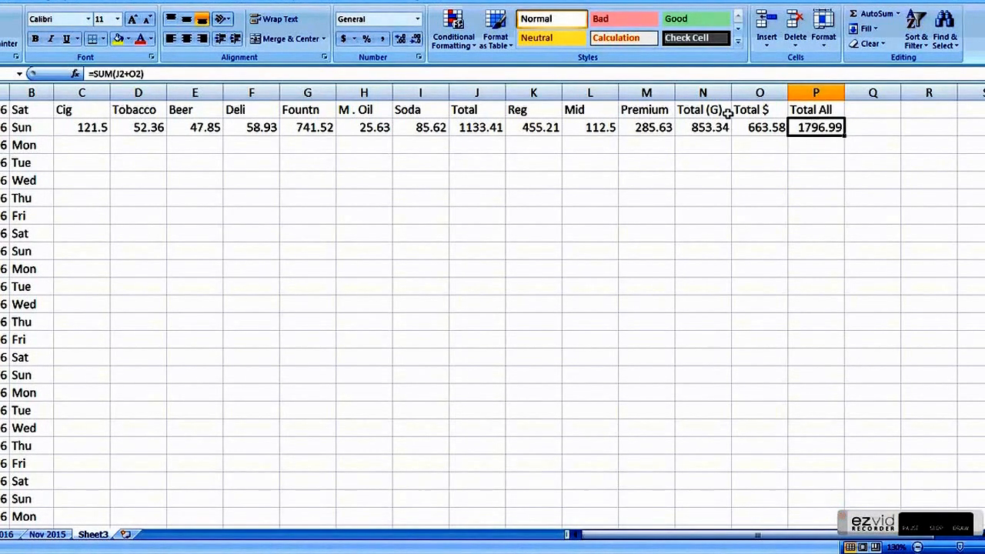
pyautogui.click(167, 74)
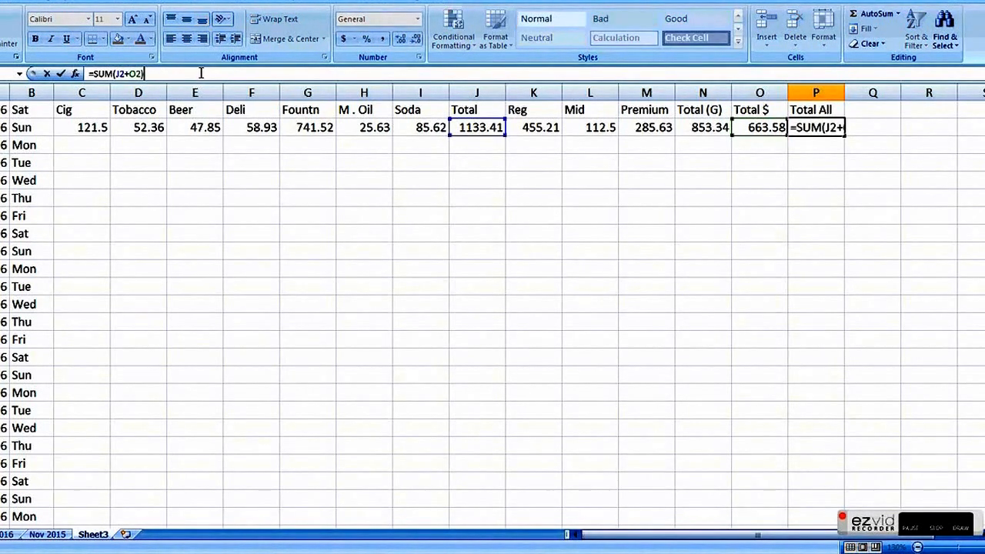
pyautogui.click(91, 74)
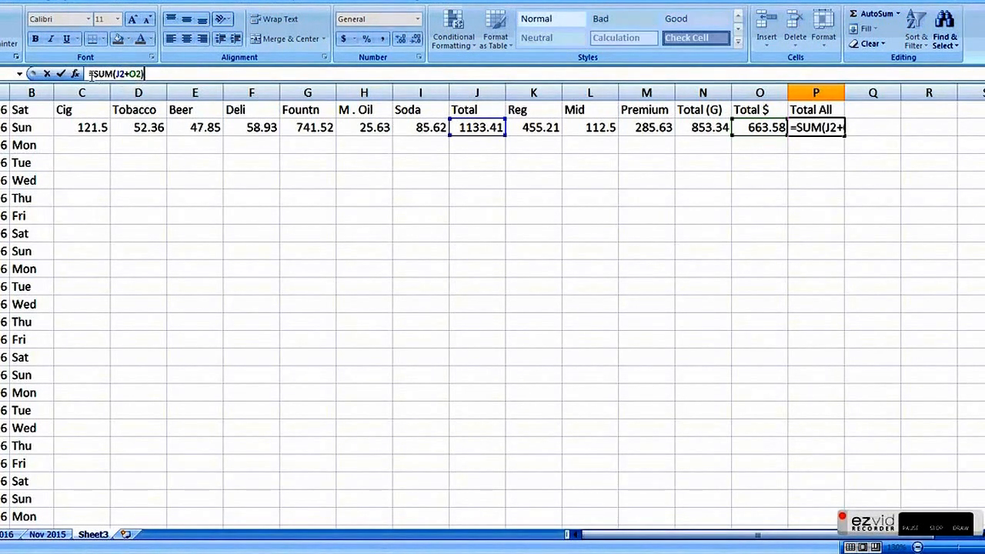
pyautogui.click(772, 222)
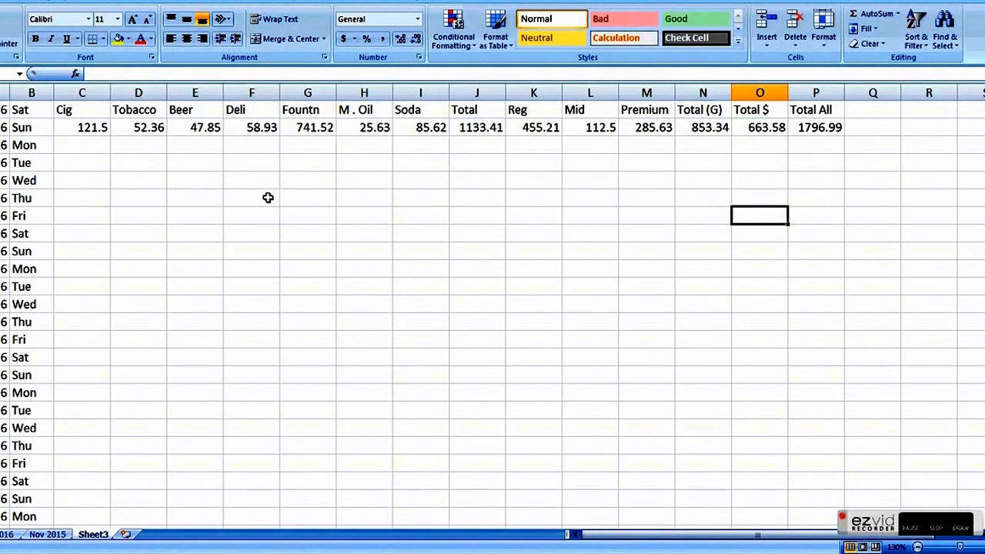
# Try to rename the Sheet3 worksheet as March 2016
pyautogui.doubleClick(94, 534)
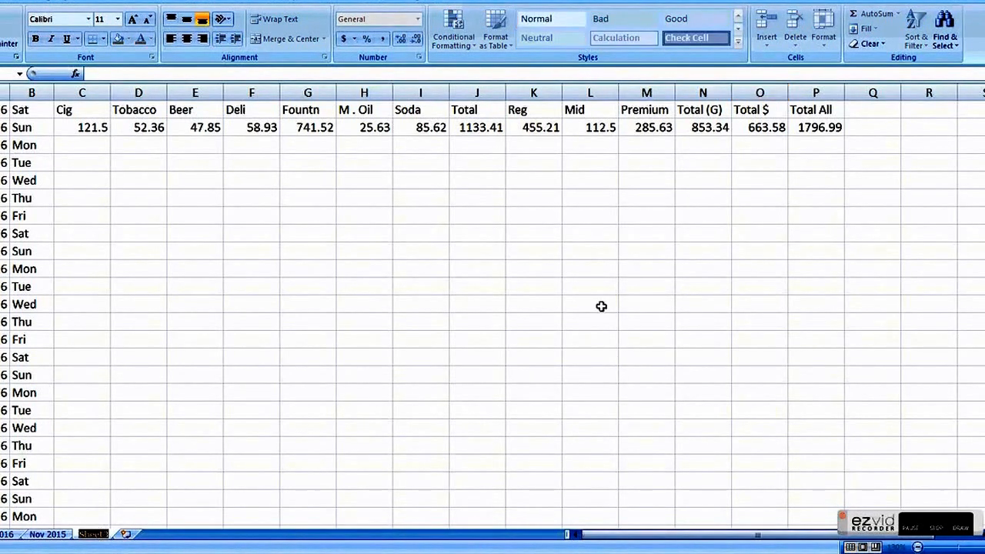
pyautogui.write('Mar')
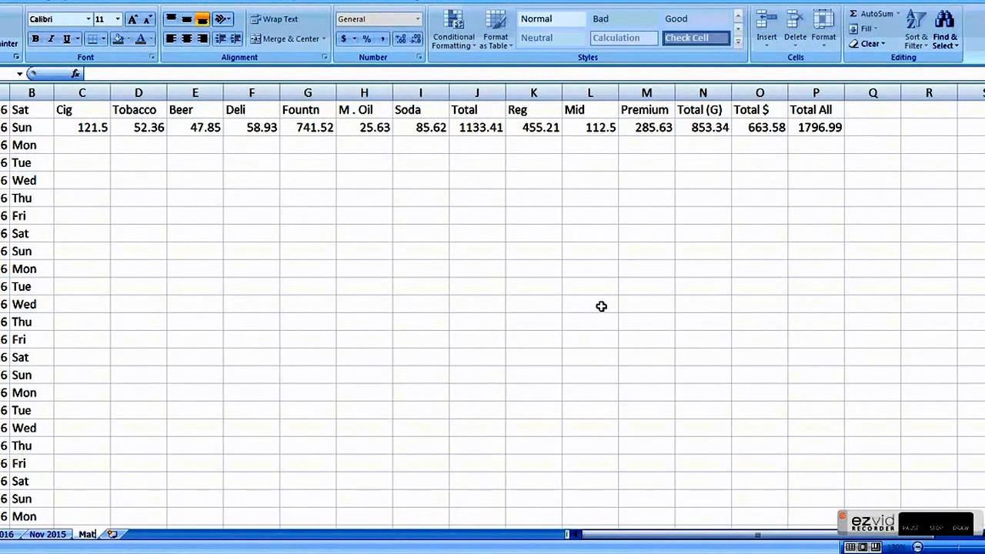
pyautogui.write('ch 2016')
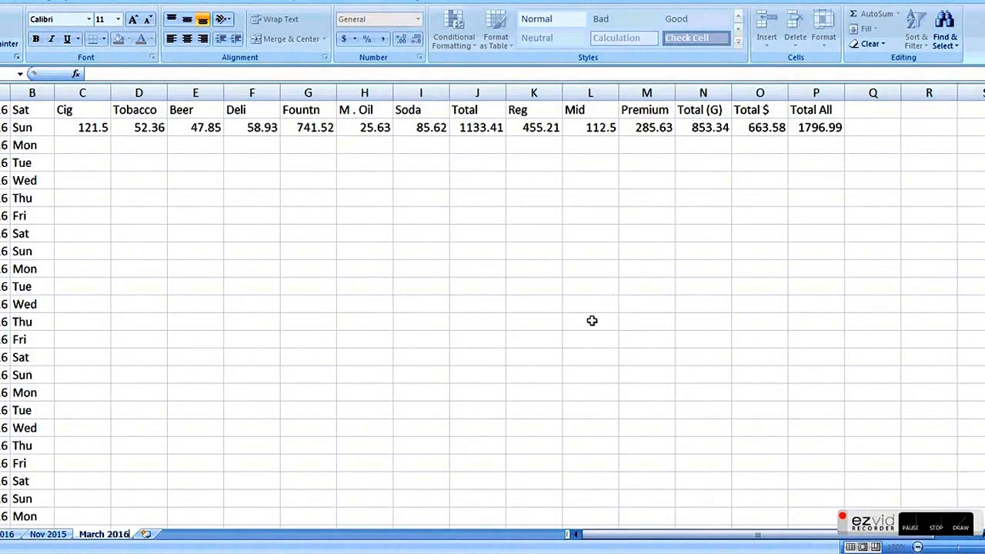
pyautogui.press('Return')
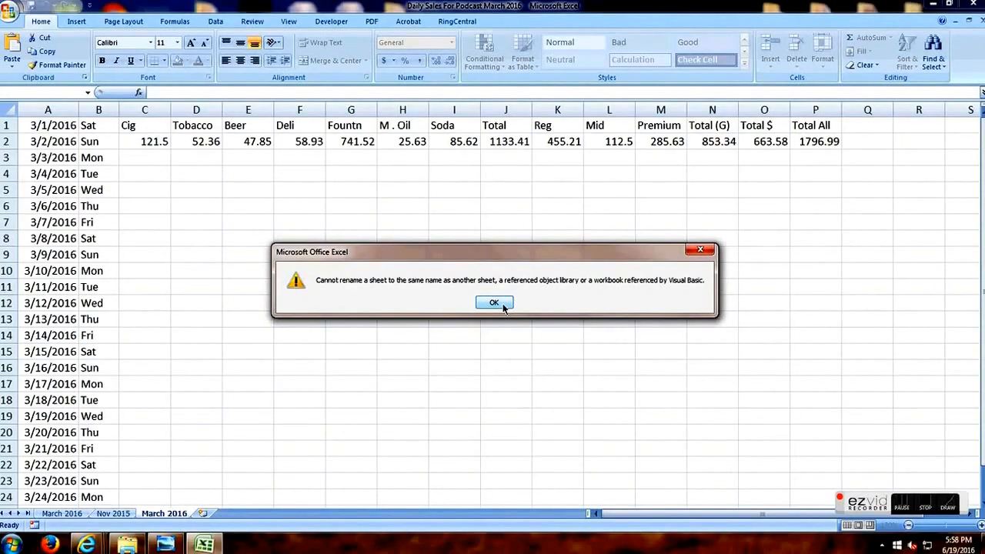
pyautogui.click(701, 250)
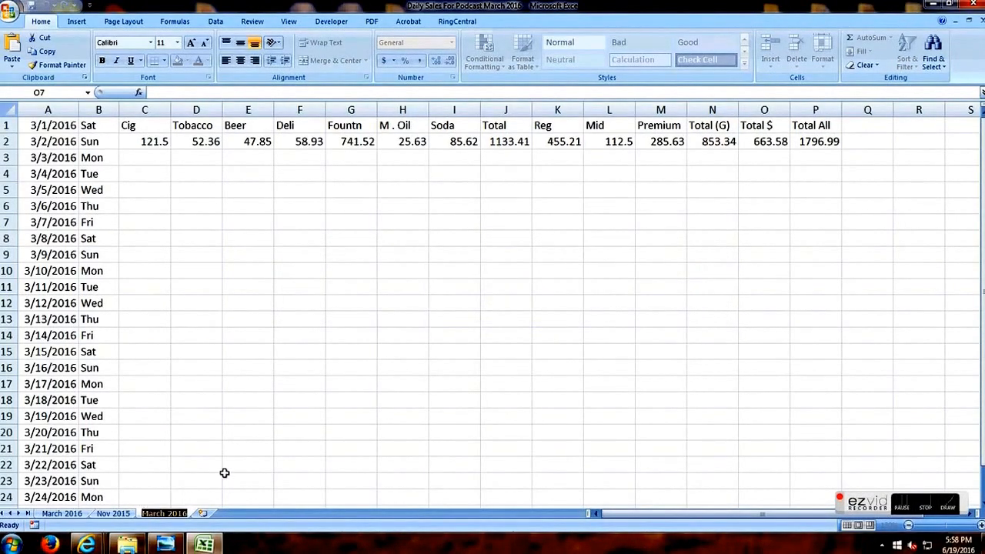
pyautogui.press('Return')
pyautogui.click(478, 301)
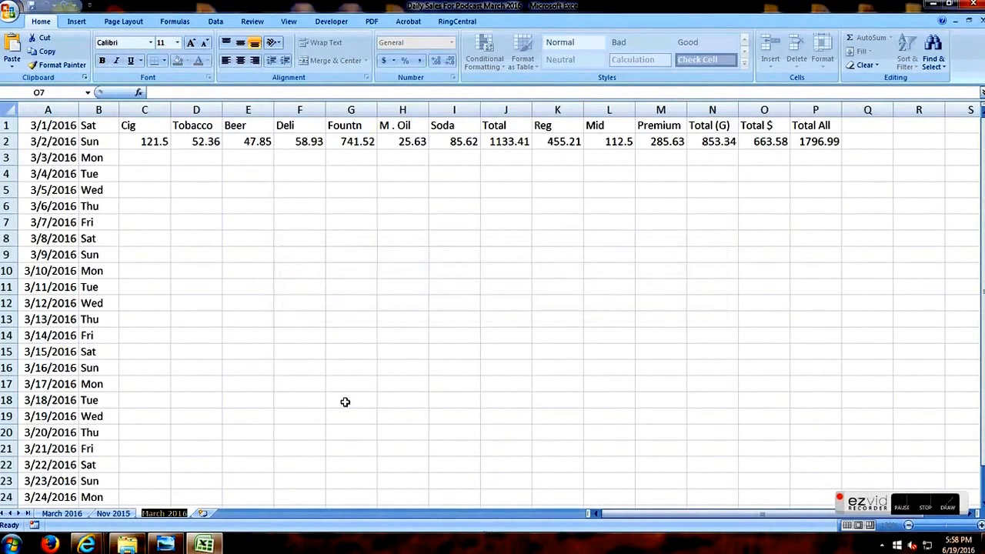
# Clear the current worksheet's name and rename it as sheet 3
pyautogui.press('BackSpace')
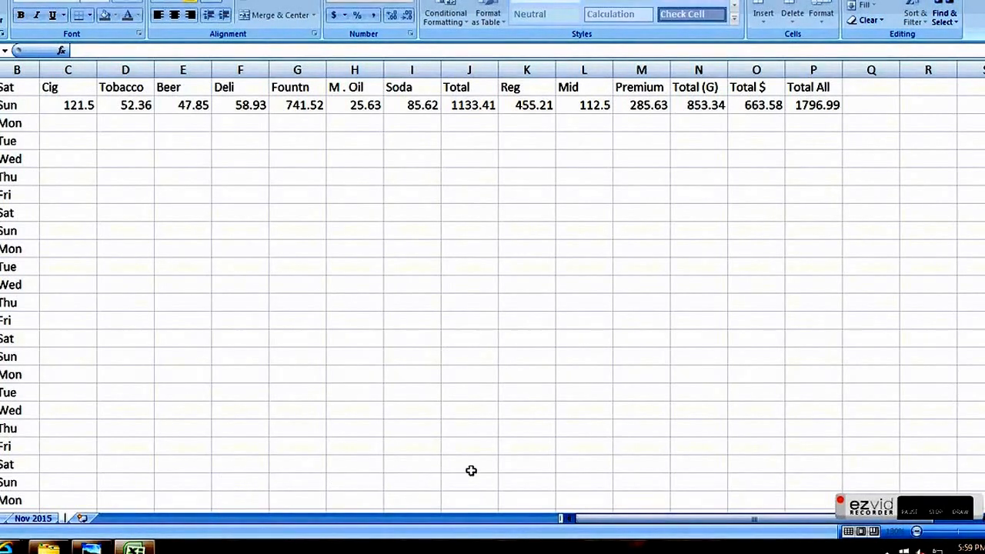
pyautogui.click(84, 122)
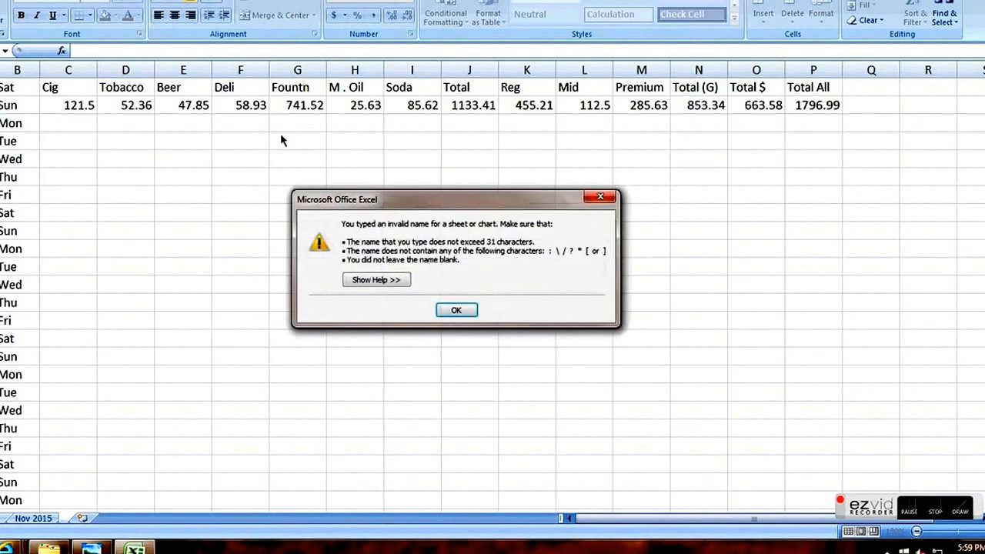
pyautogui.click(457, 309)
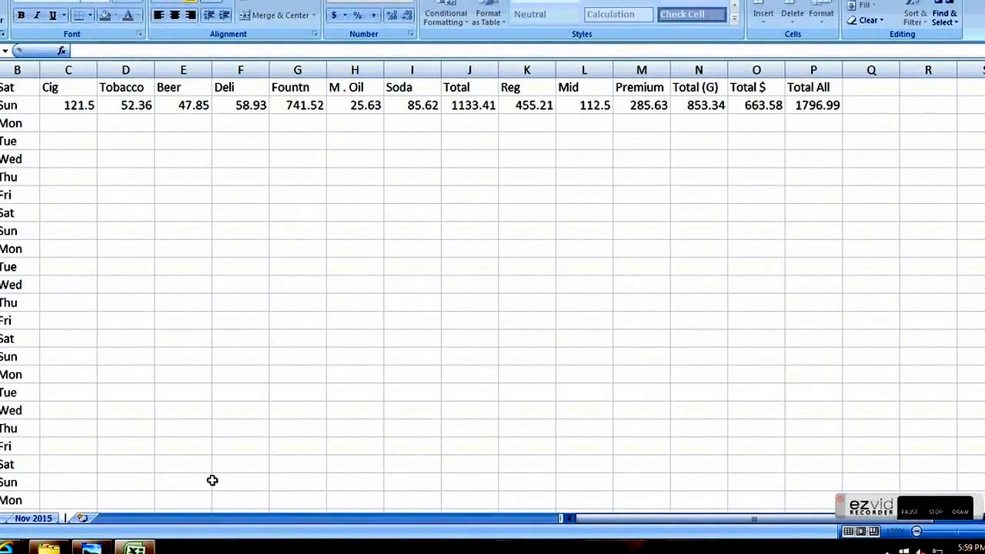
pyautogui.write('sheet')
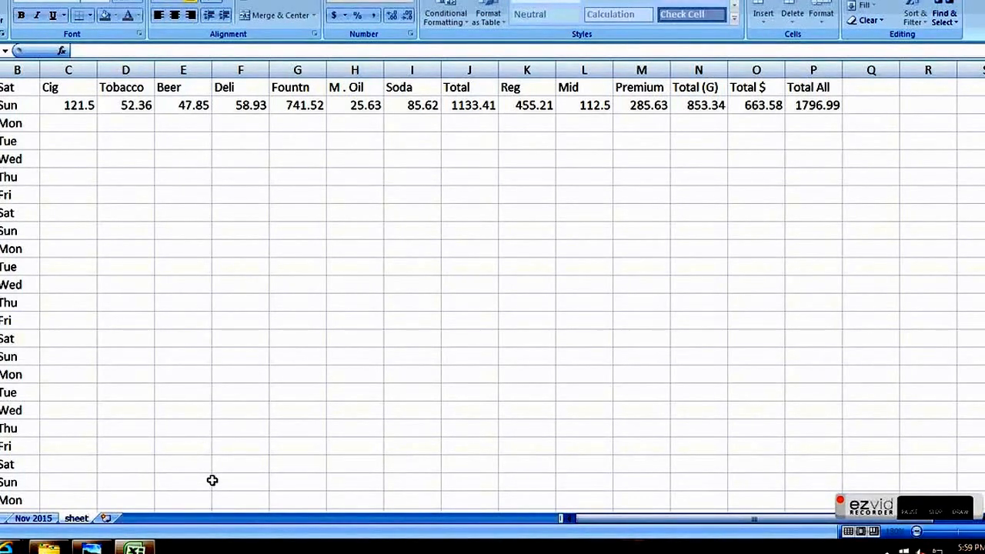
pyautogui.write(' 3')
pyautogui.press('Return')
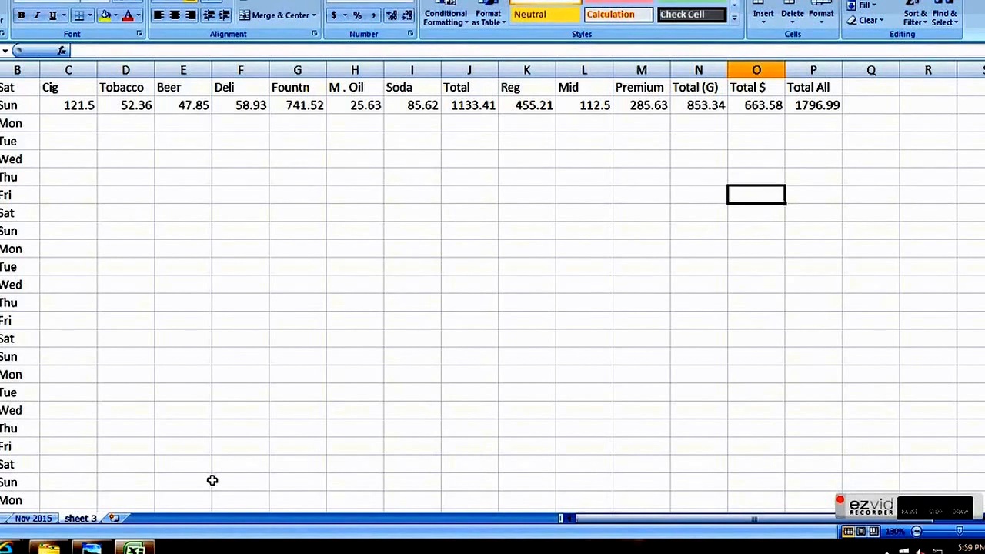
pyautogui.click(211, 481)
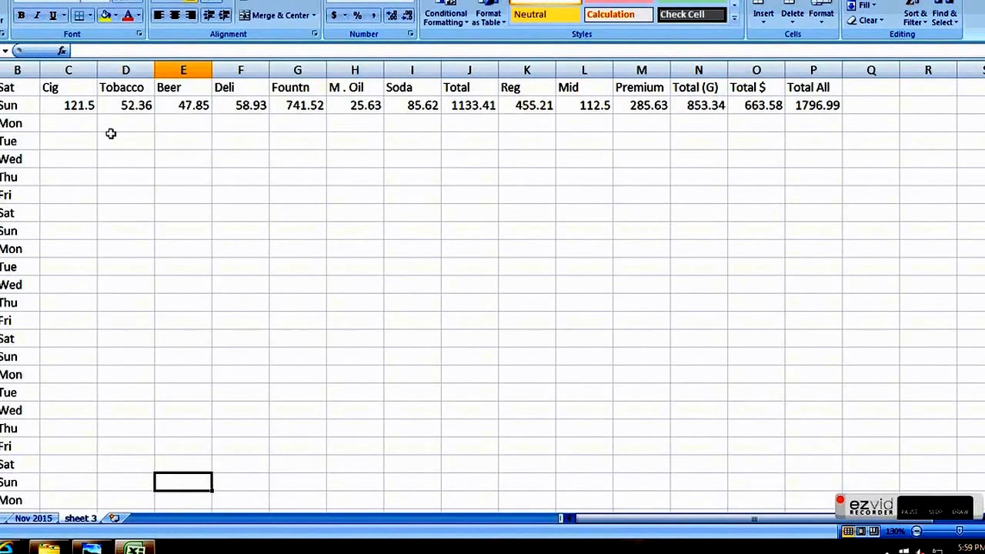
pyautogui.click(76, 126)
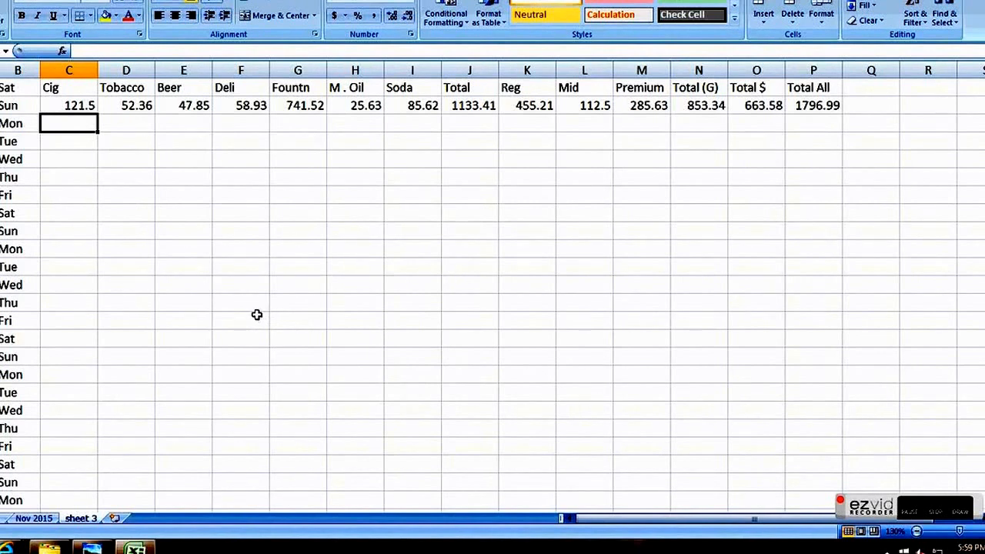
pyautogui.press('Left')
pyautogui.press('Left')
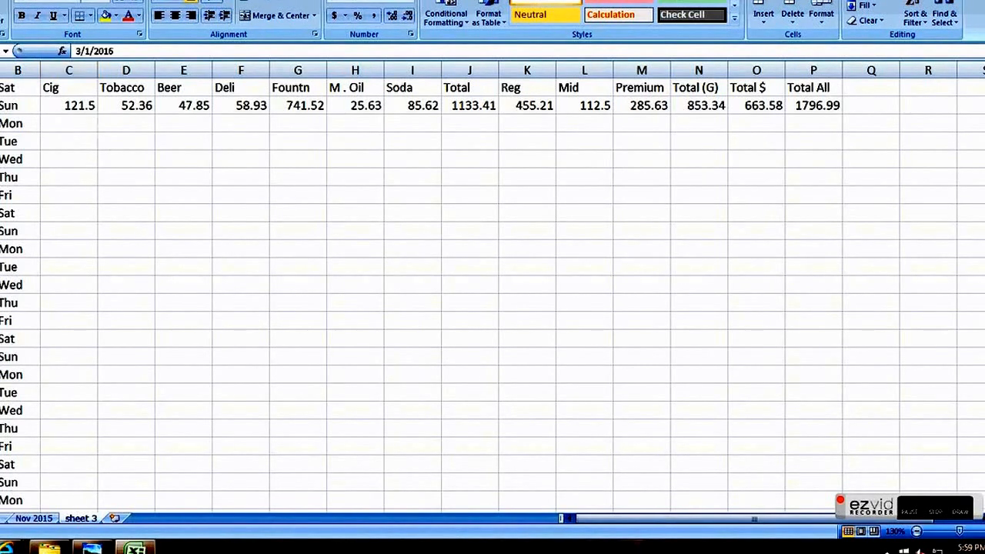
pyautogui.moveTo(49, 88); pyautogui.dragTo(823, 83)
pyautogui.click(849, 227)
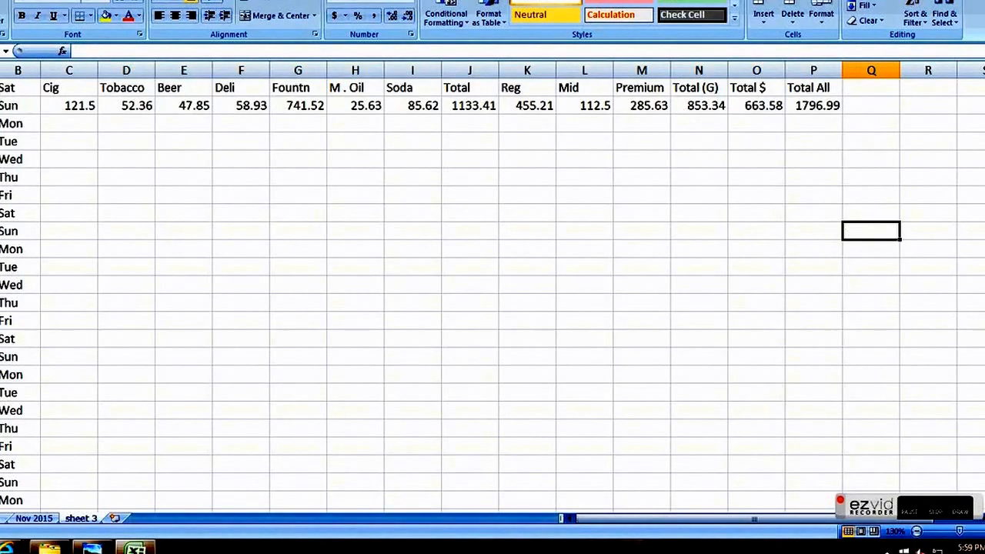
# Cut the dates and day names in A1:B24 and paste them one row lower, starting at A2
pyautogui.moveTo(7, 106); pyautogui.dragTo(5, 444)
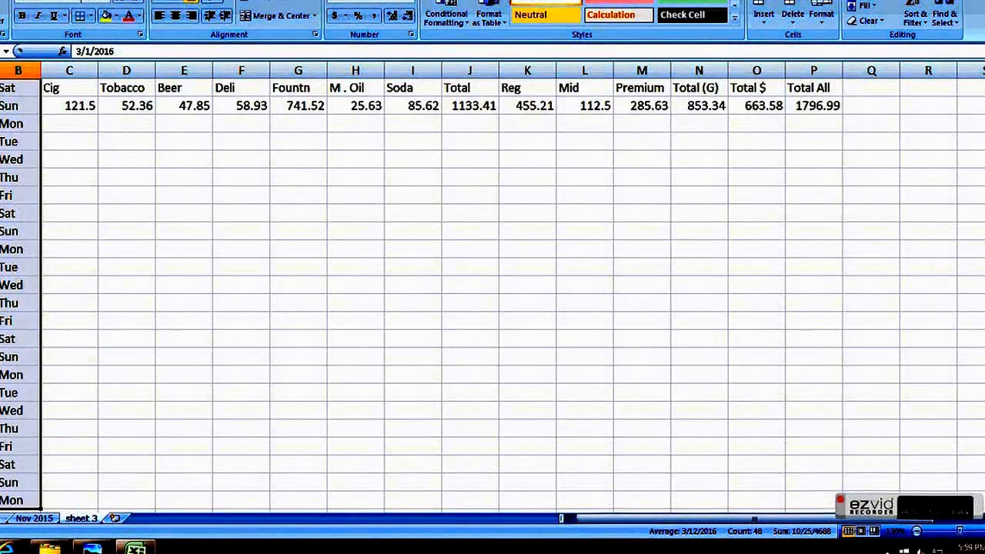
pyautogui.rightClick(3, 124)
pyautogui.click(4, 134)
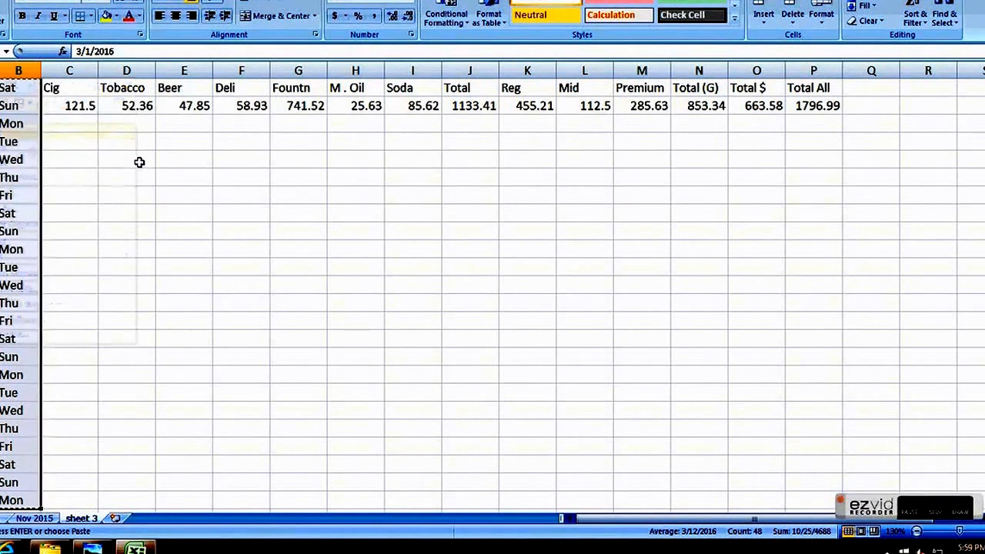
pyautogui.scroll(-1, 116, 154)
pyautogui.scroll(1, 114, 153)
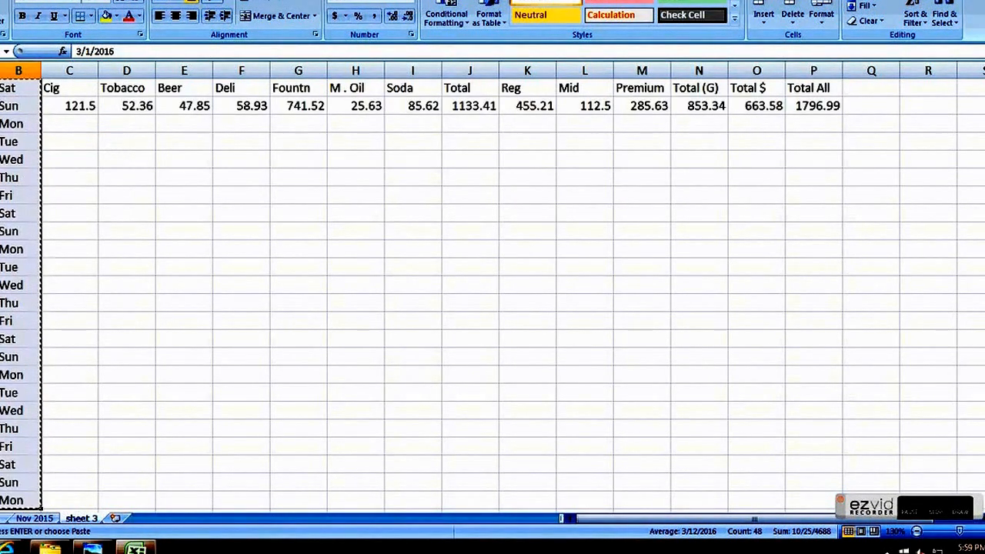
pyautogui.rightClick(2, 107)
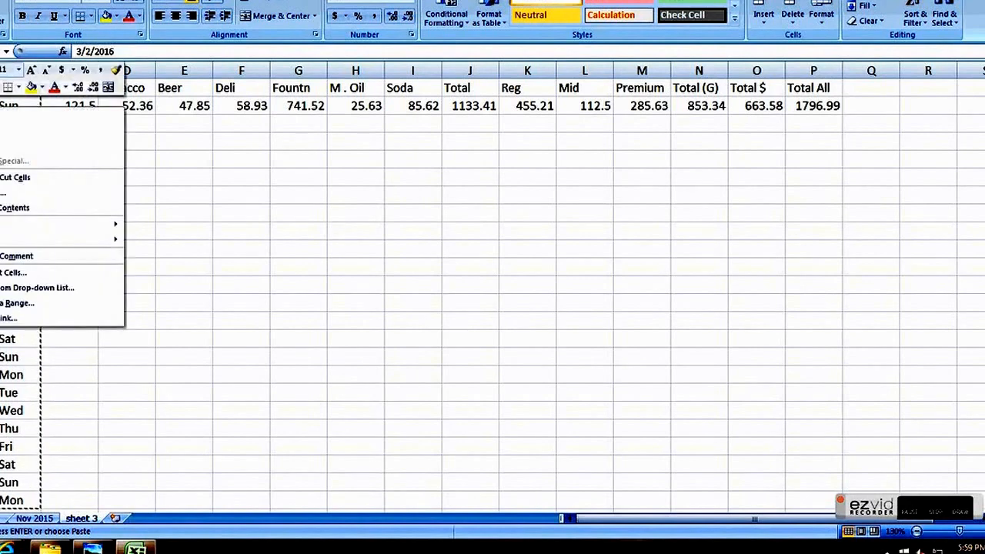
pyautogui.click(33, 146)
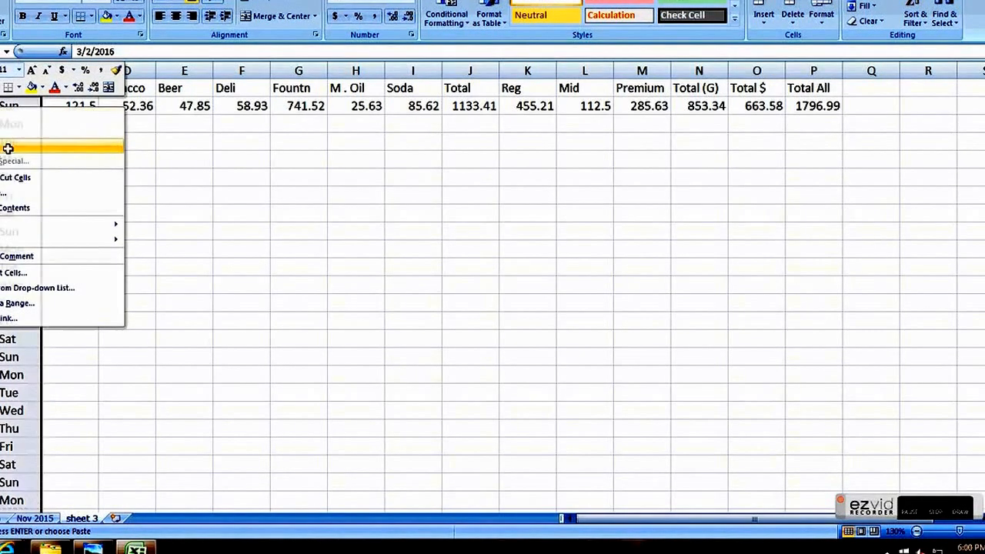
pyautogui.click(185, 198)
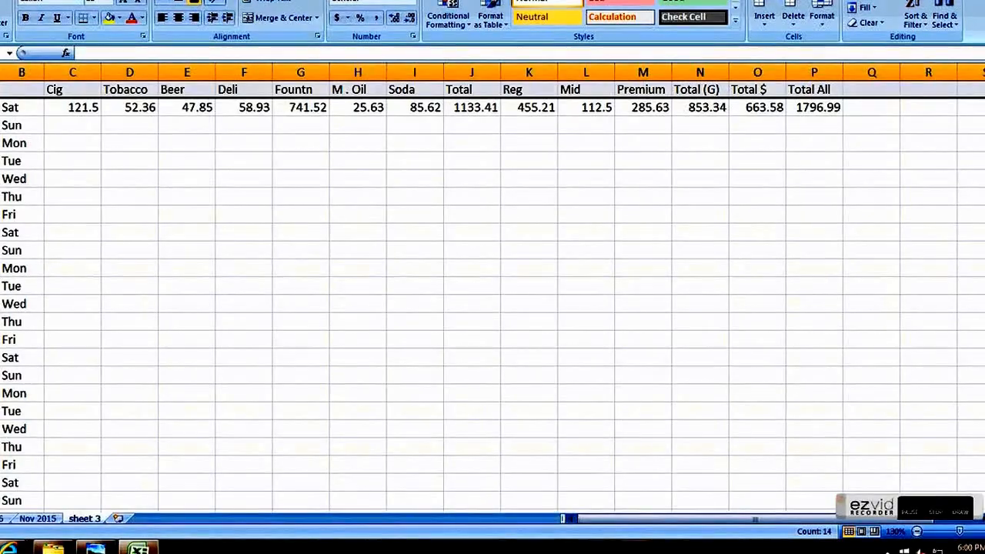
pyautogui.click(123, 161)
pyautogui.click(5, 109)
pyautogui.moveTo(5, 109); pyautogui.dragTo(11, 304)
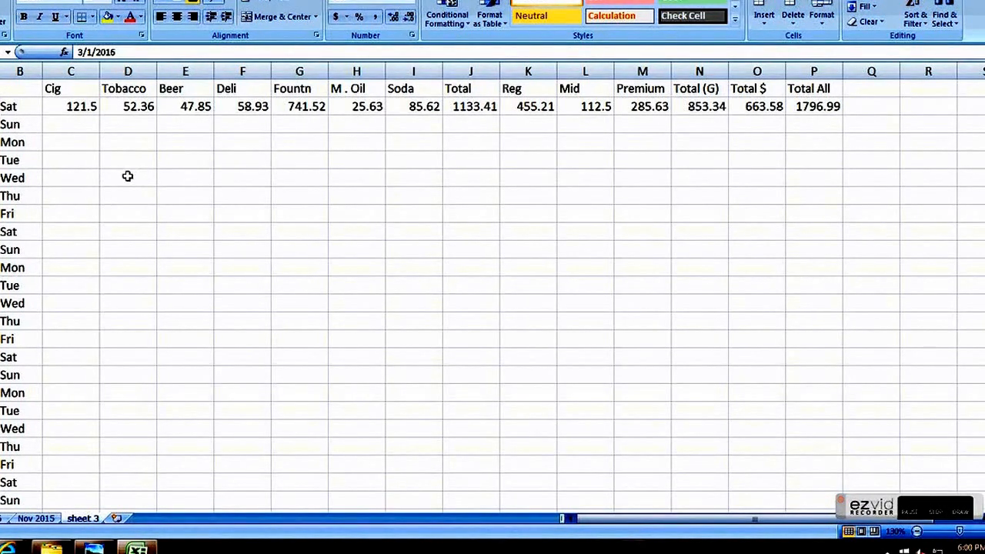
# Enter the Sunday sales in row 3: Cig 452.15, Tobacco 885.36 and Beer 96.54
pyautogui.click(69, 127)
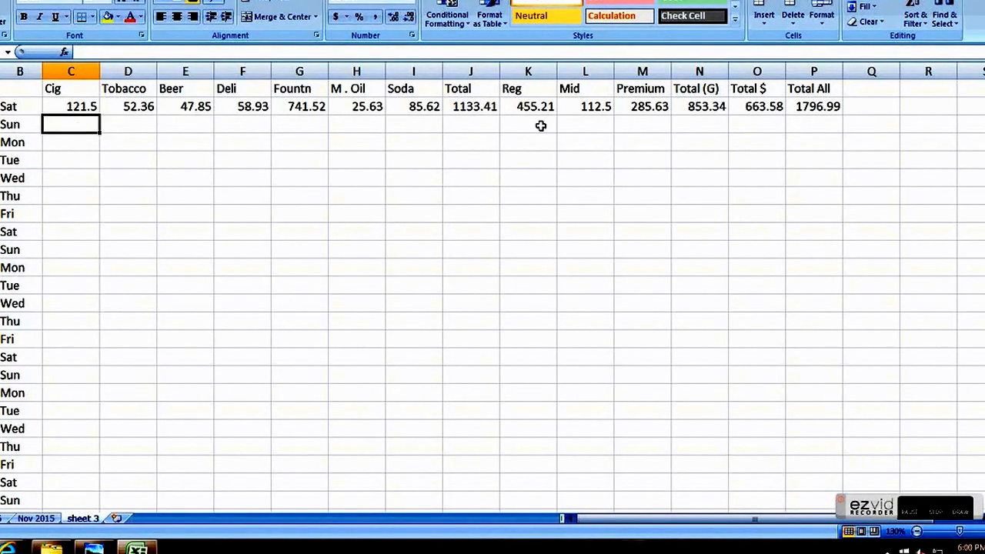
pyautogui.write('452.15')
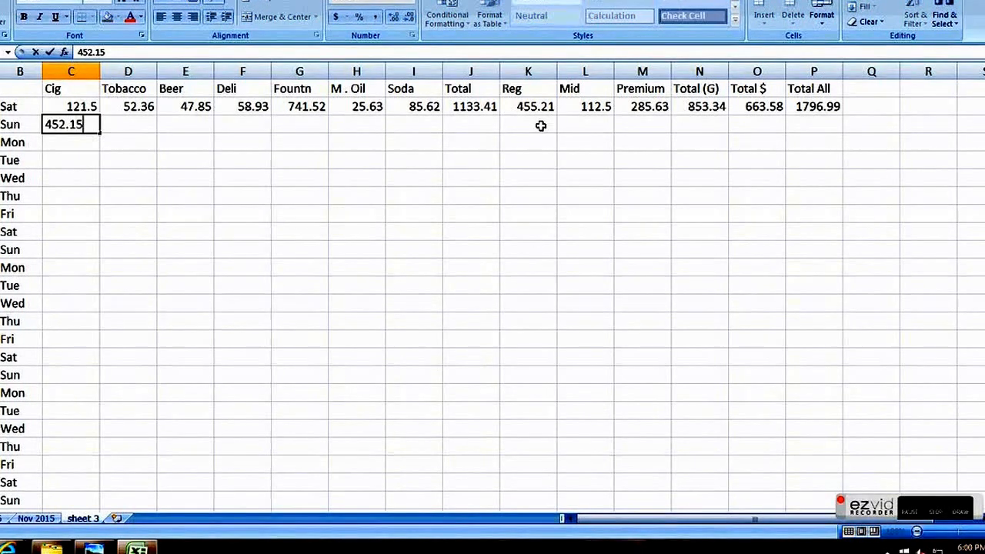
pyautogui.press('Tab')
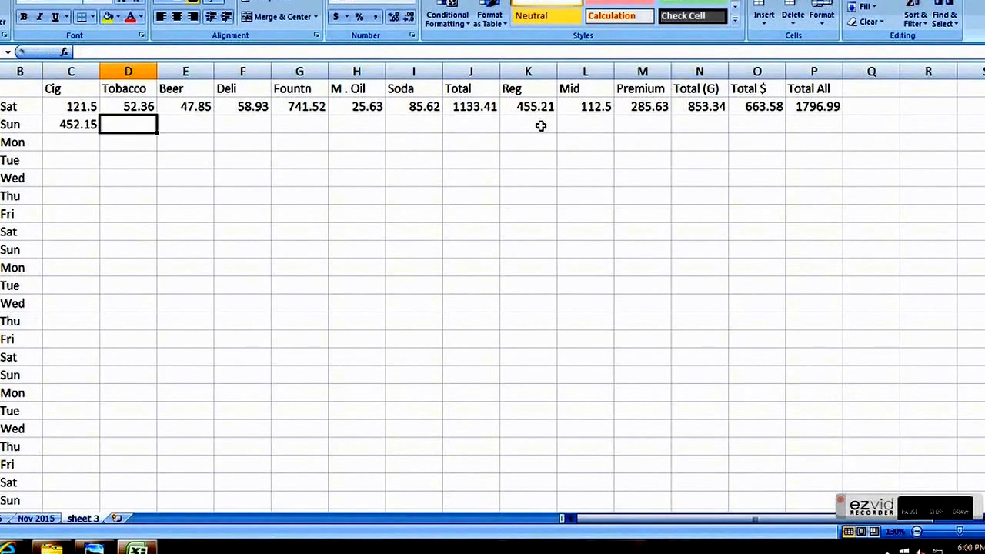
pyautogui.write('885.36')
pyautogui.press('Tab')
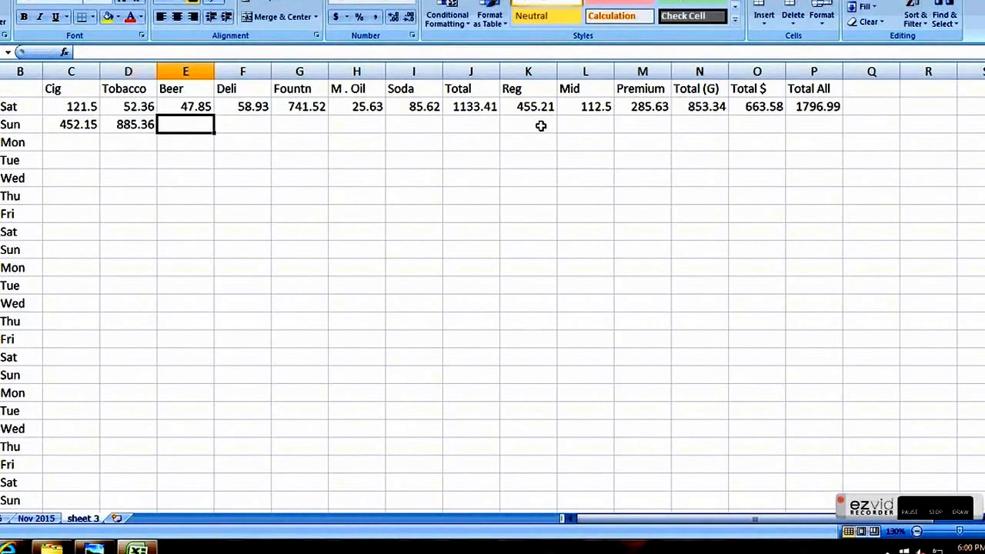
pyautogui.write('96.54')
pyautogui.press('Tab')
# Continue the Sunday sales in row 3 with Deli 41.25, Fountn 78.26 and M . Oil 22.14
pyautogui.write('41.25')
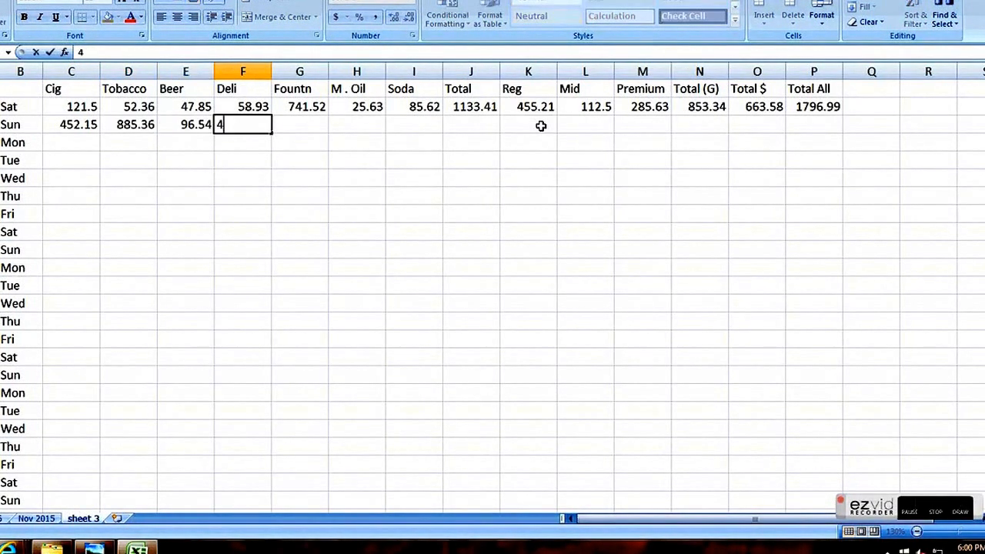
pyautogui.press('Tab')
pyautogui.write('78.2')
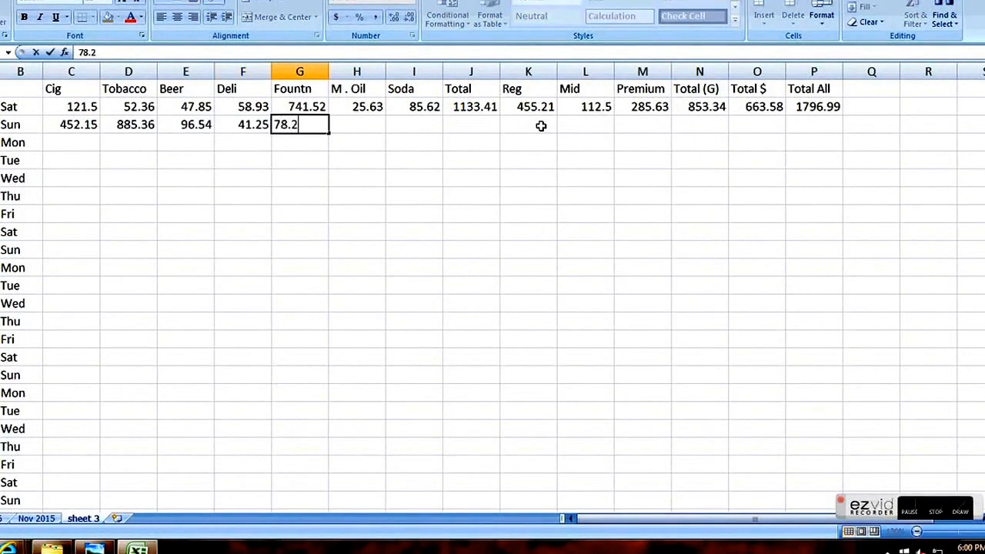
pyautogui.write('6')
pyautogui.press('Tab')
pyautogui.write('22.1')
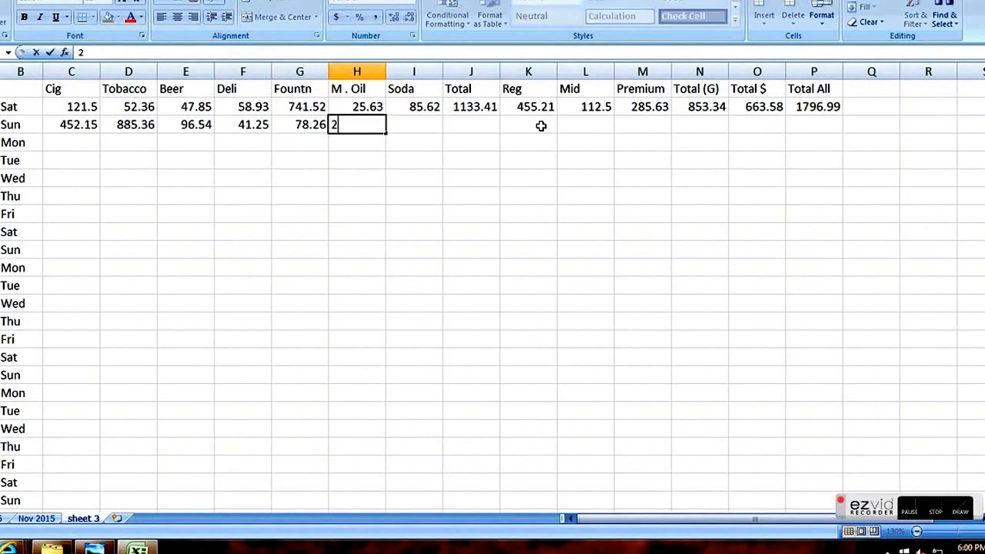
pyautogui.press('Tab')
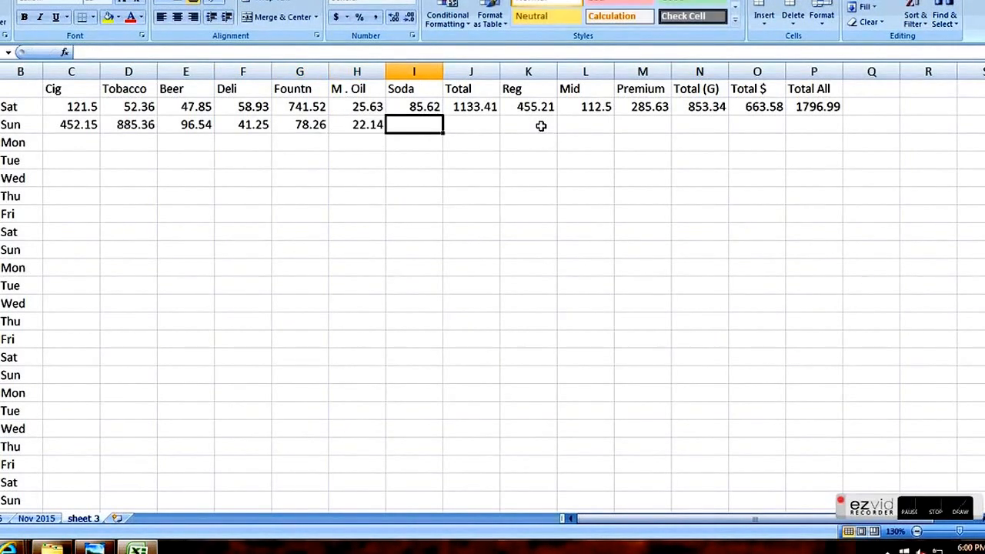
# Enter 44.63 as the Sunday Soda sales in I3
pyautogui.write('44.63')
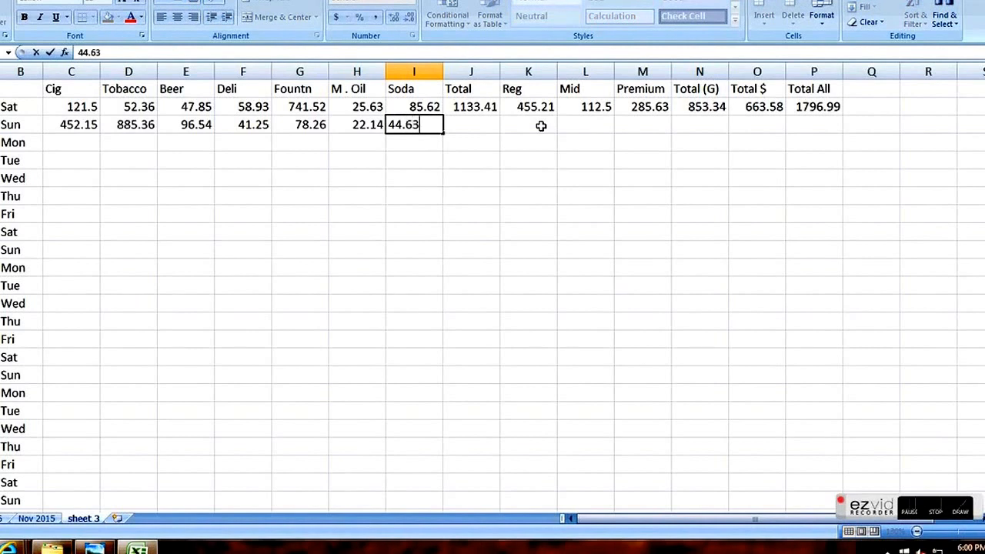
pyautogui.press('Tab')
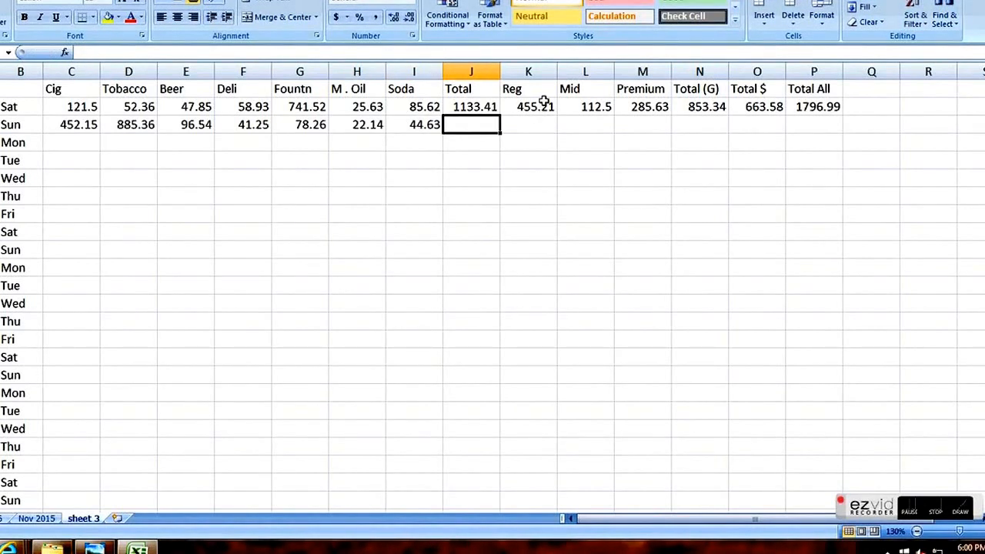
# Copy Saturday's department Total in J2 and paste only its formula into J3:J25 for the remaining dates
pyautogui.click(483, 109)
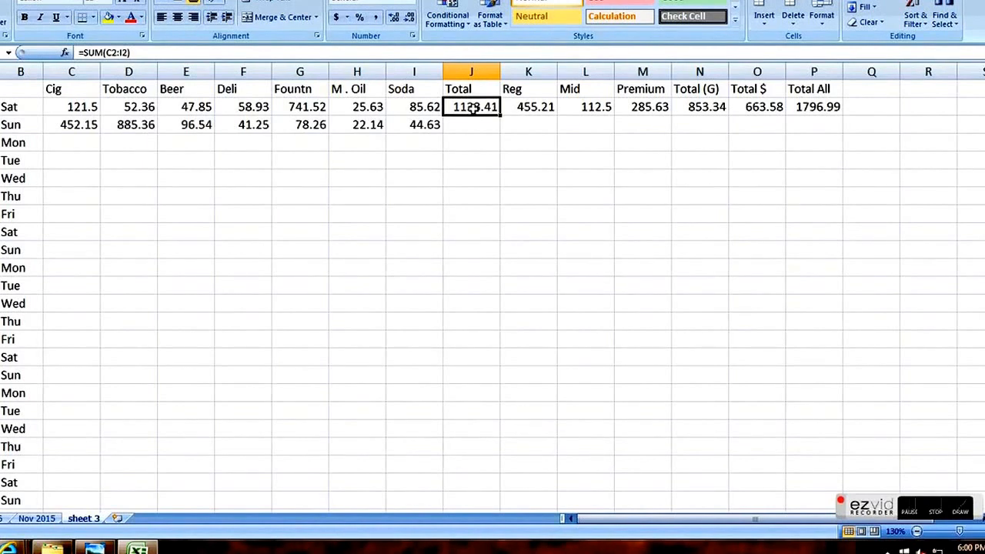
pyautogui.rightClick(473, 110)
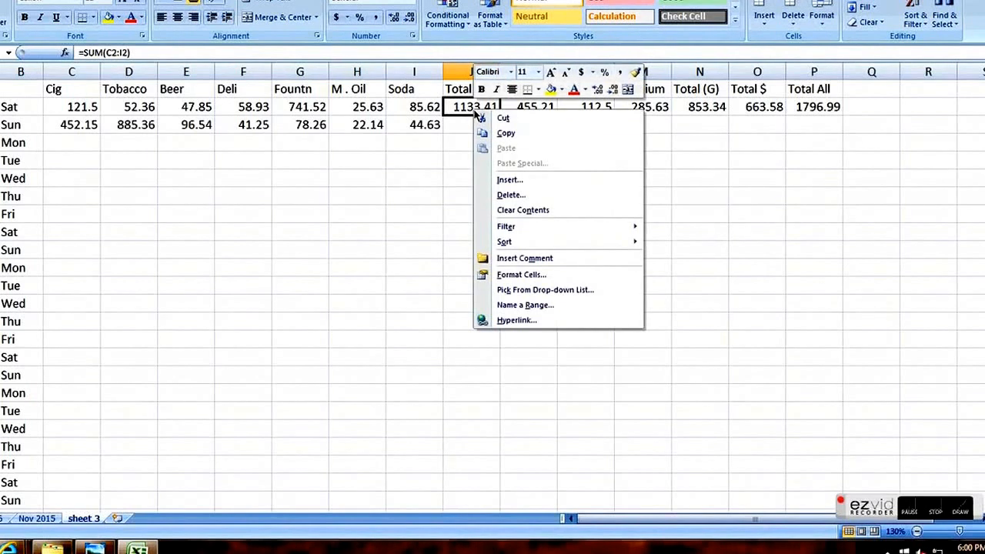
pyautogui.click(507, 134)
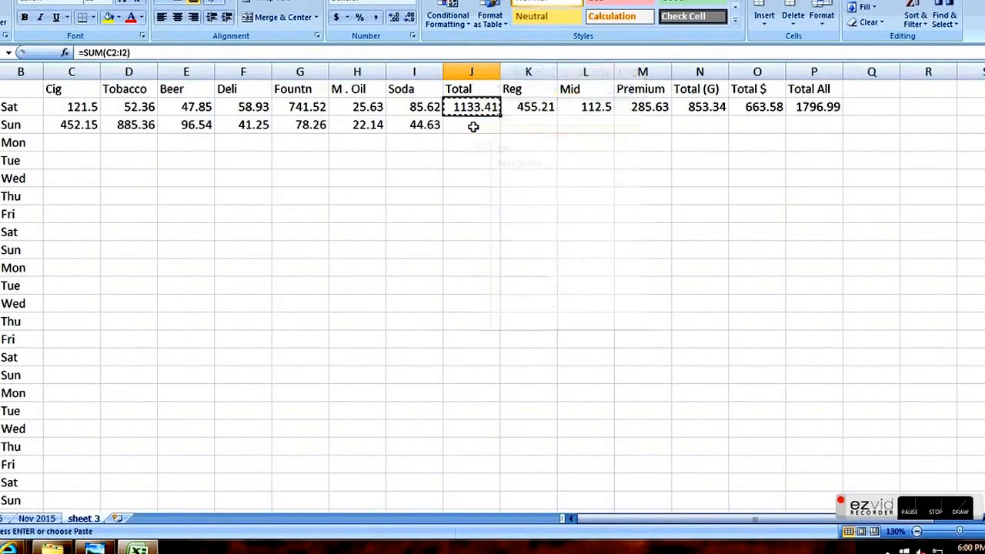
pyautogui.click(474, 127)
pyautogui.moveTo(474, 126); pyautogui.dragTo(477, 450)
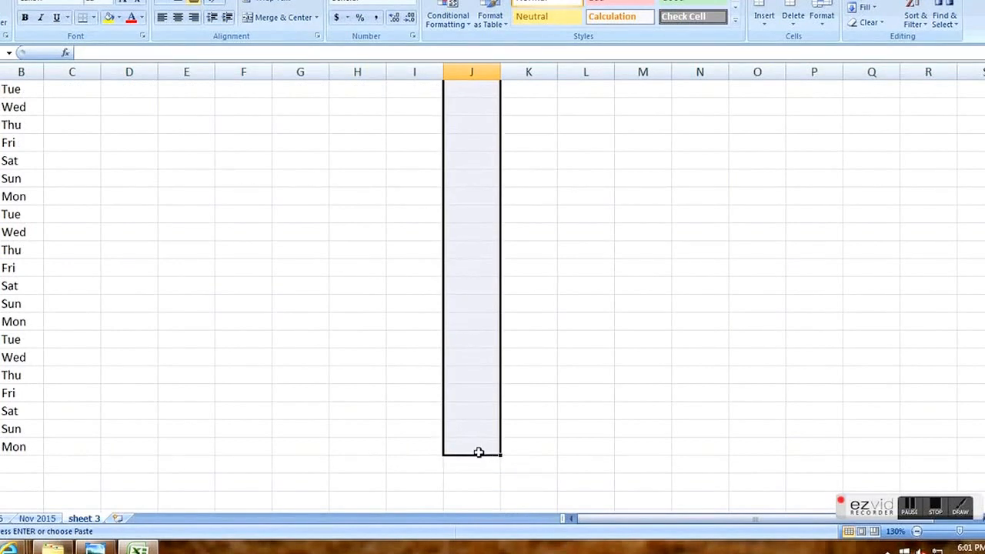
pyautogui.rightClick(472, 119)
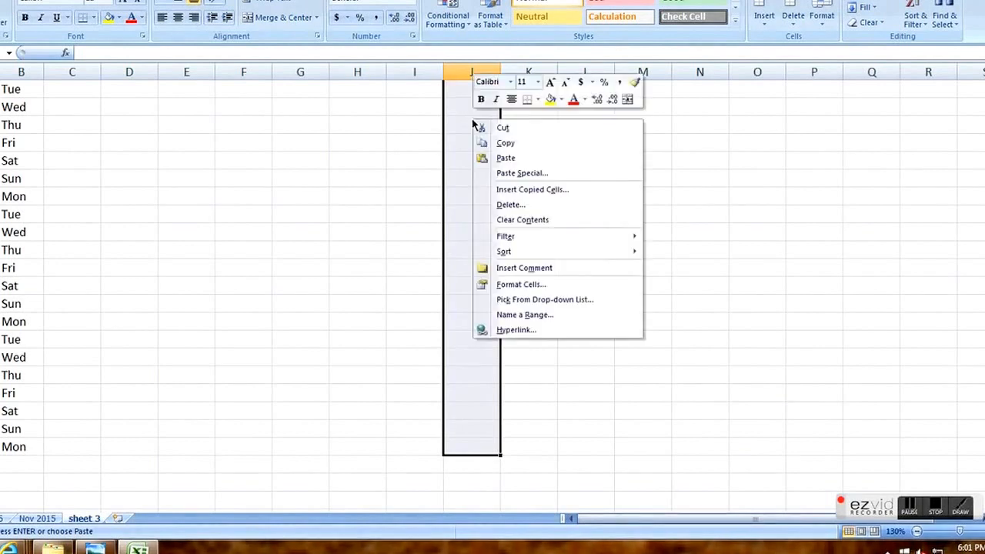
pyautogui.click(520, 174)
pyautogui.click(431, 109)
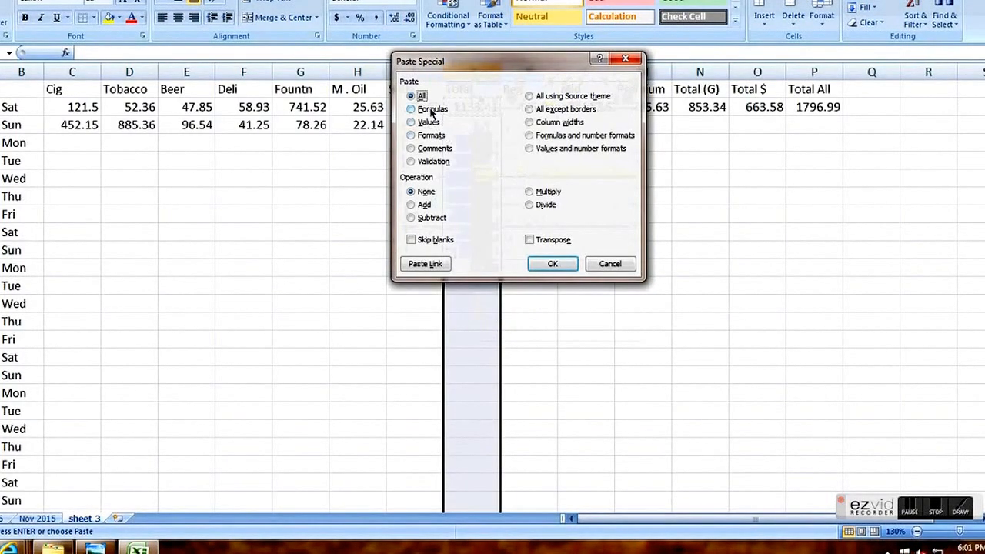
pyautogui.click(554, 264)
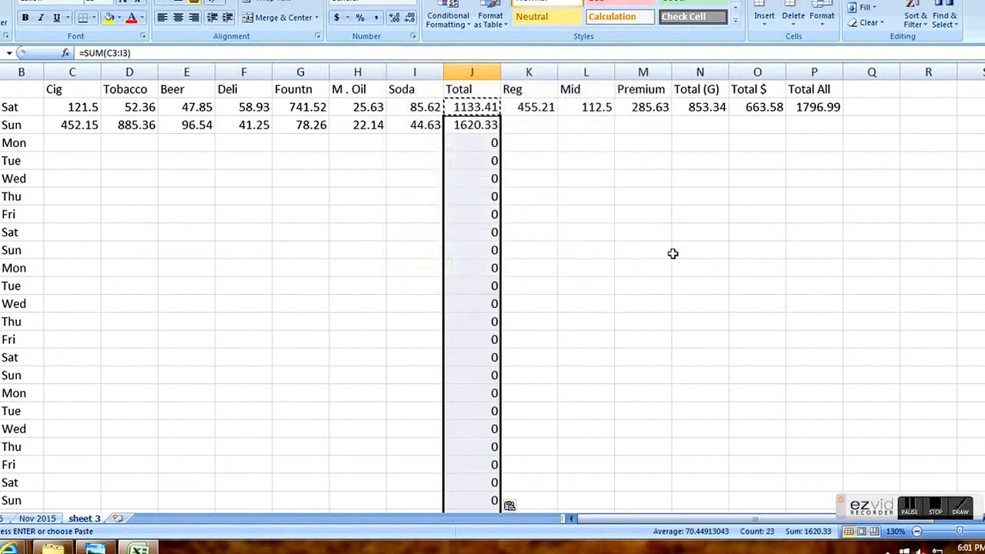
pyautogui.click(492, 145)
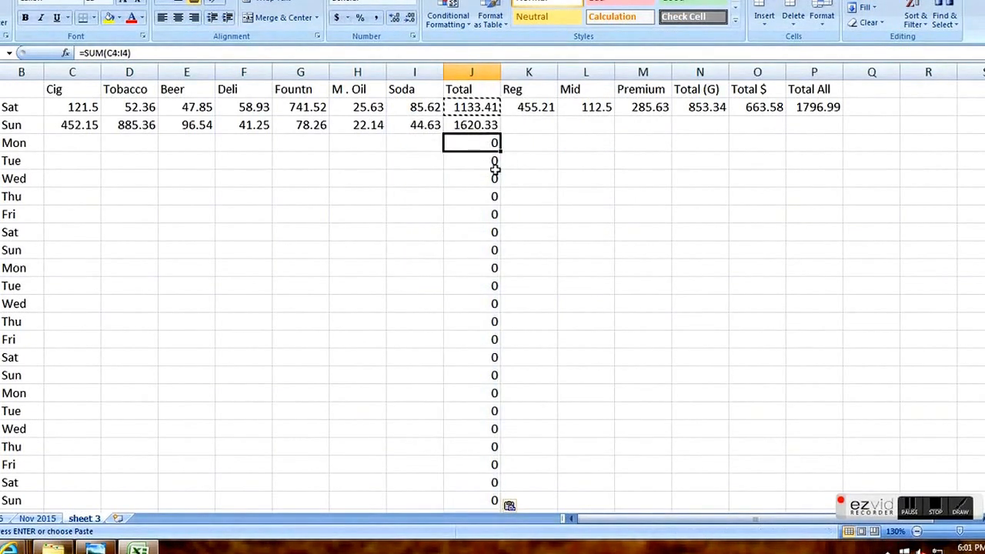
# Enter the first Monday's sales in row 4: Cig 4511.36, Tobacco 888.63 and Beer 74.15
pyautogui.click(63, 146)
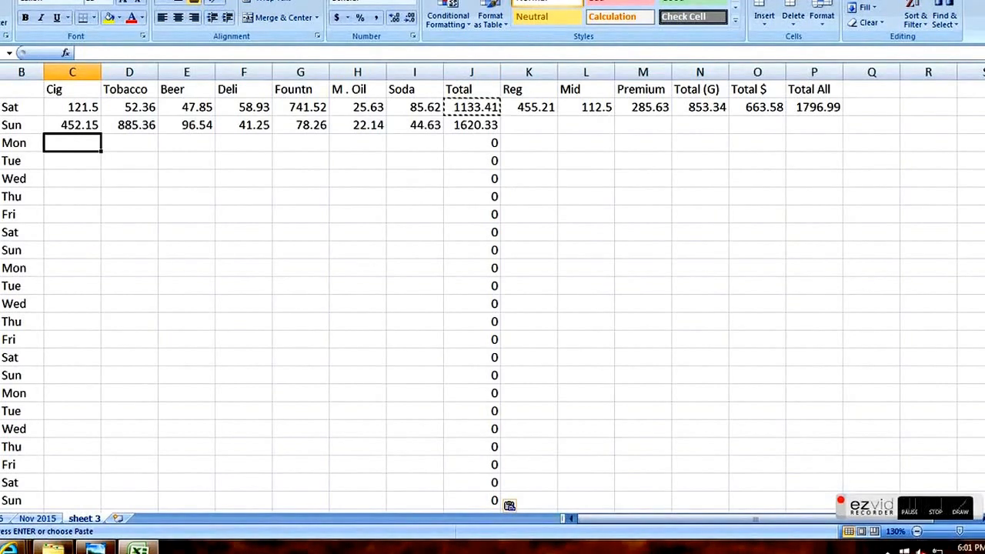
pyautogui.write('4511.36')
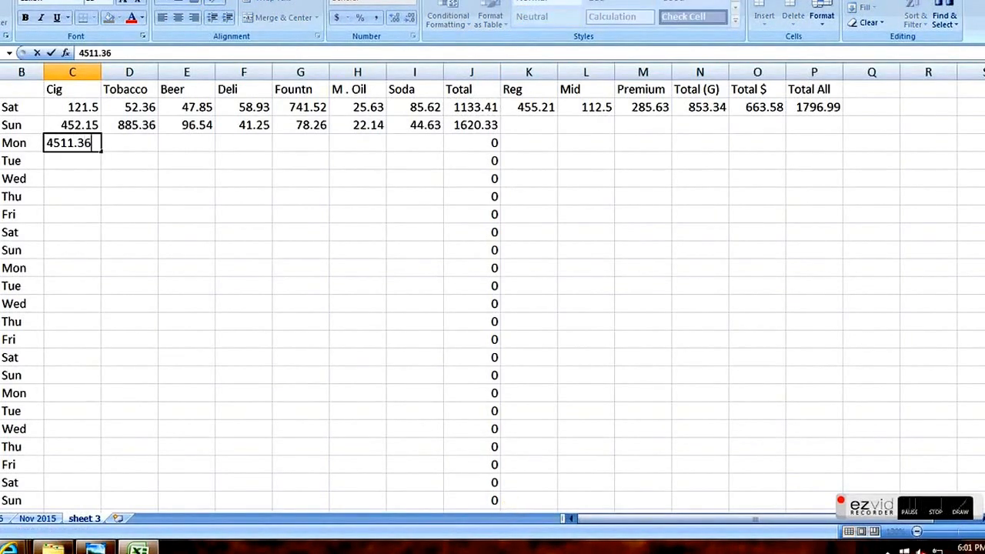
pyautogui.press('Tab')
pyautogui.write('888.63')
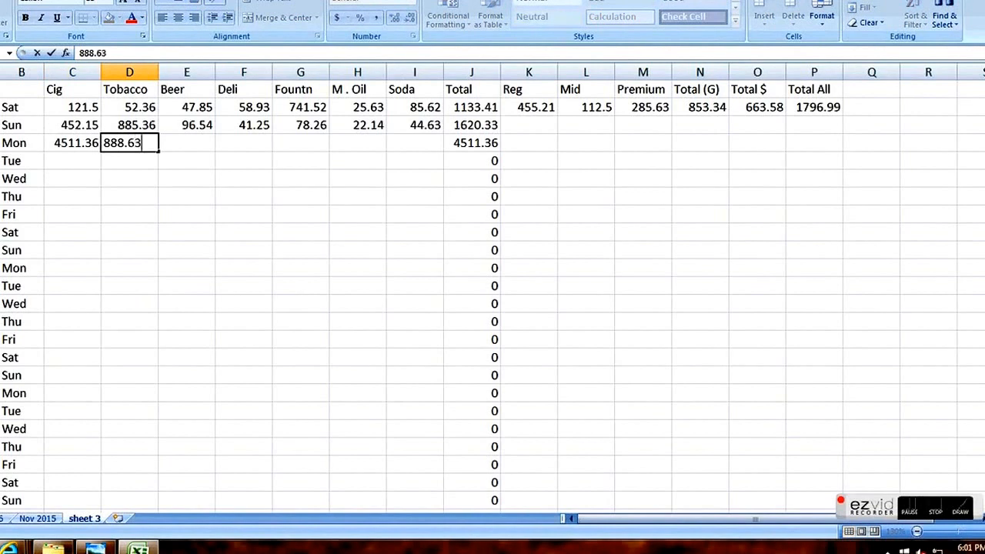
pyautogui.press('Tab')
pyautogui.write('74.15')
pyautogui.press('Tab')
# Complete Monday's department sales in row 4 with Deli 98.52, Fountn 45.36, M . Oil 85.25 and Soda 98.63
pyautogui.write('98.')
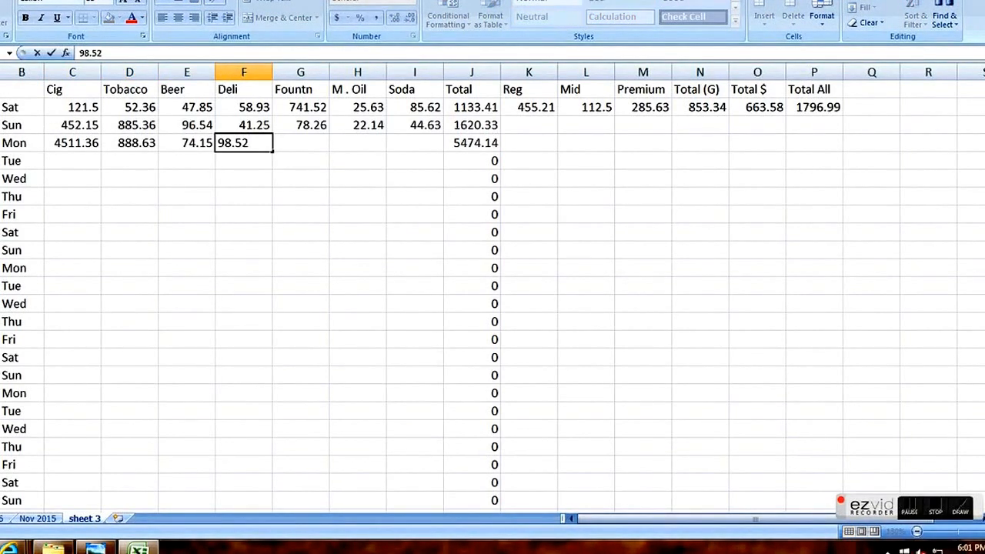
pyautogui.write('52')
pyautogui.press('Tab')
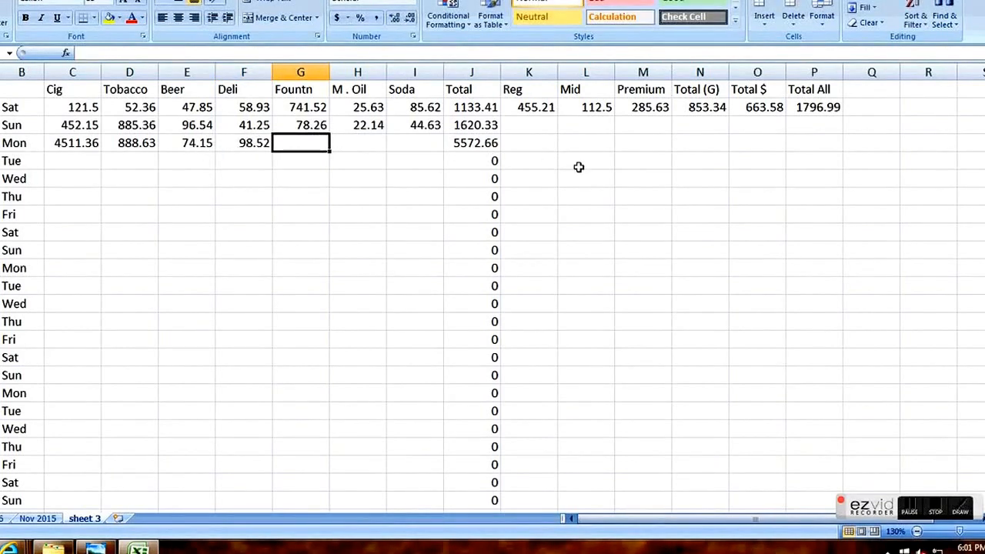
pyautogui.write('45.36')
pyautogui.press('Tab')
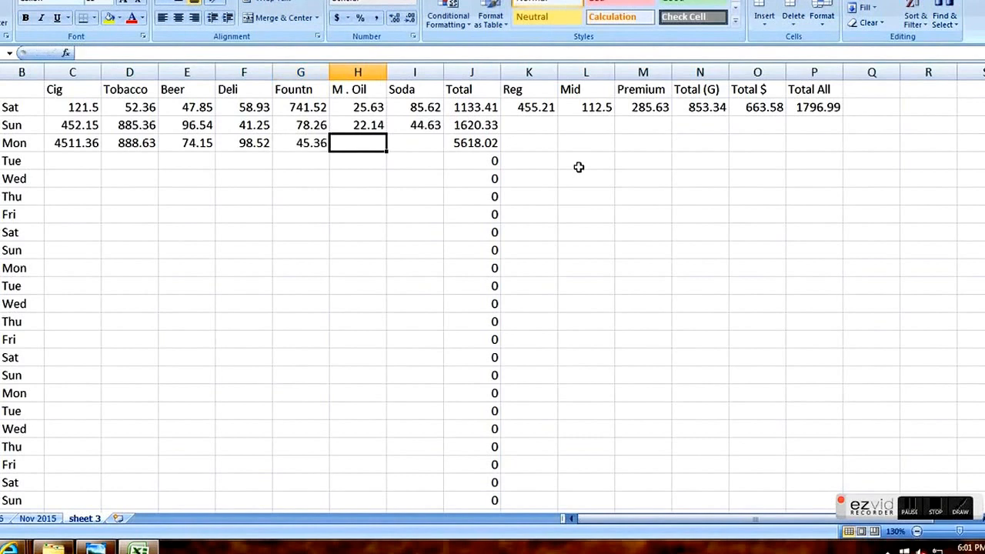
pyautogui.write('85.25')
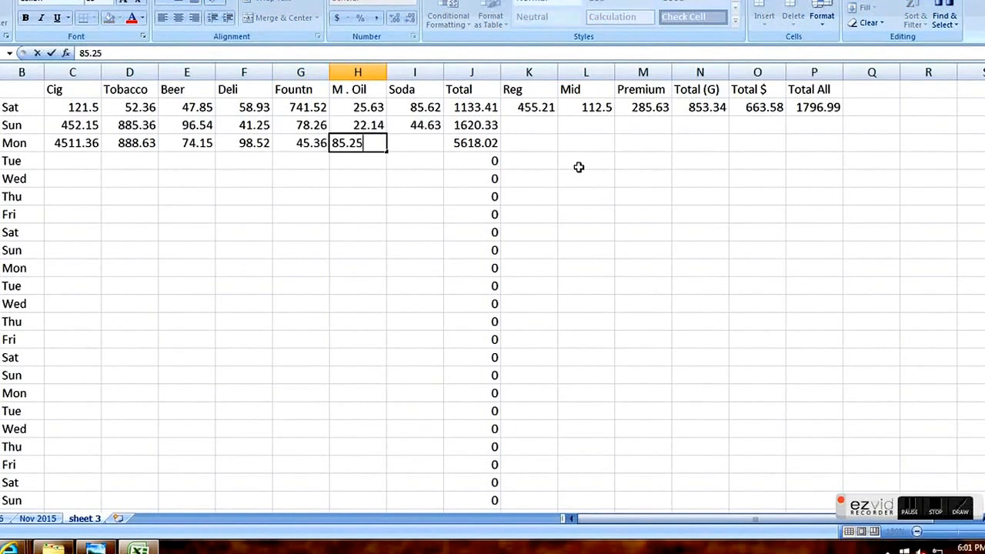
pyautogui.press('Tab')
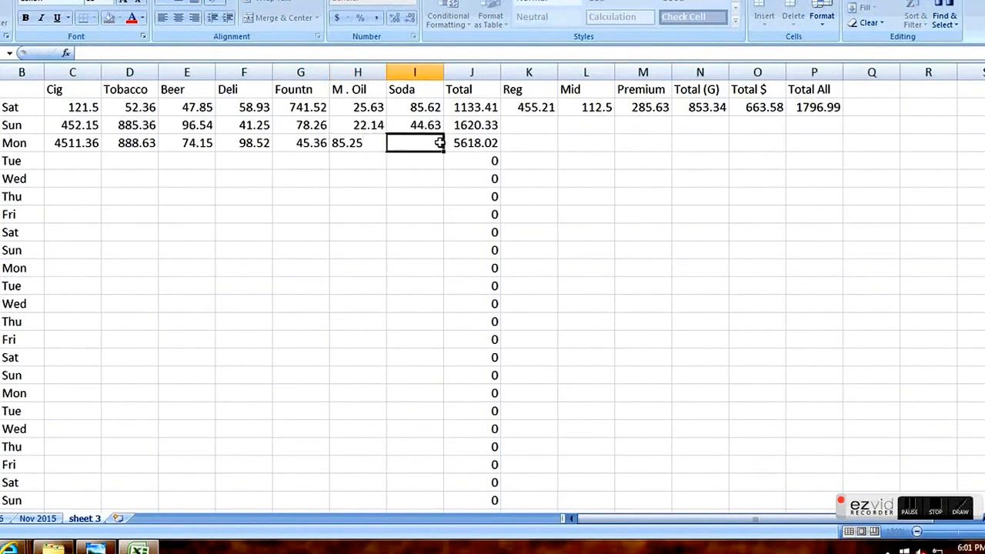
pyautogui.write('98.63')
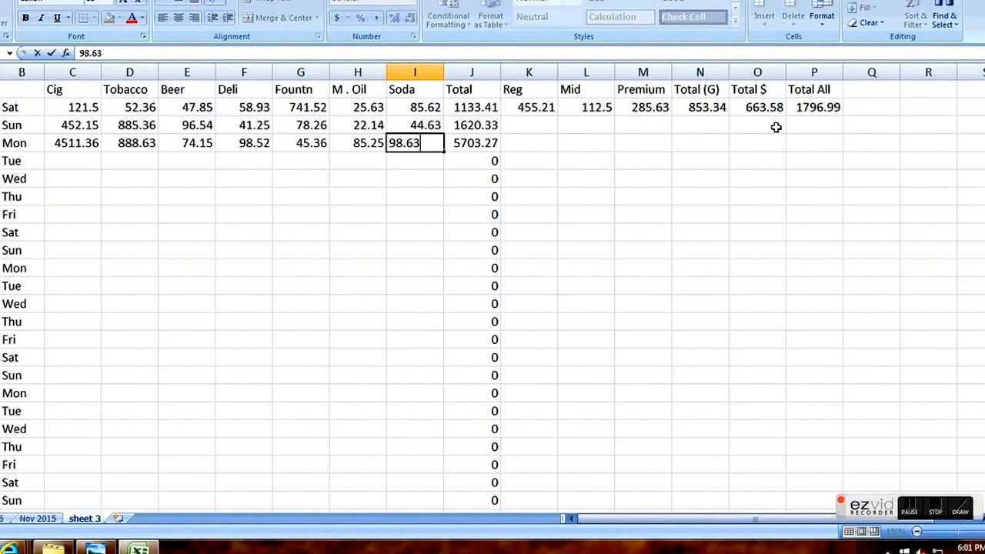
pyautogui.click(632, 231)
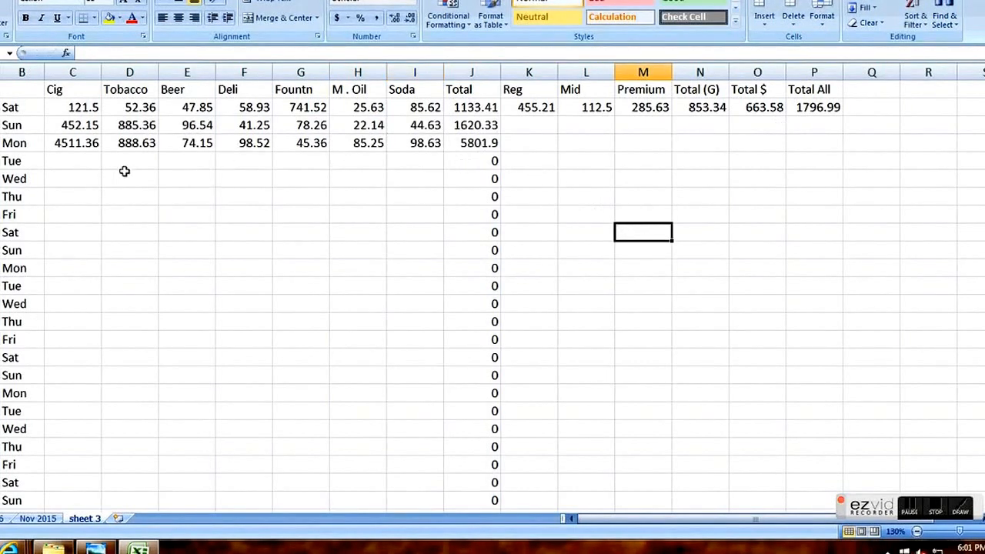
pyautogui.moveTo(77, 161); pyautogui.dragTo(413, 165)
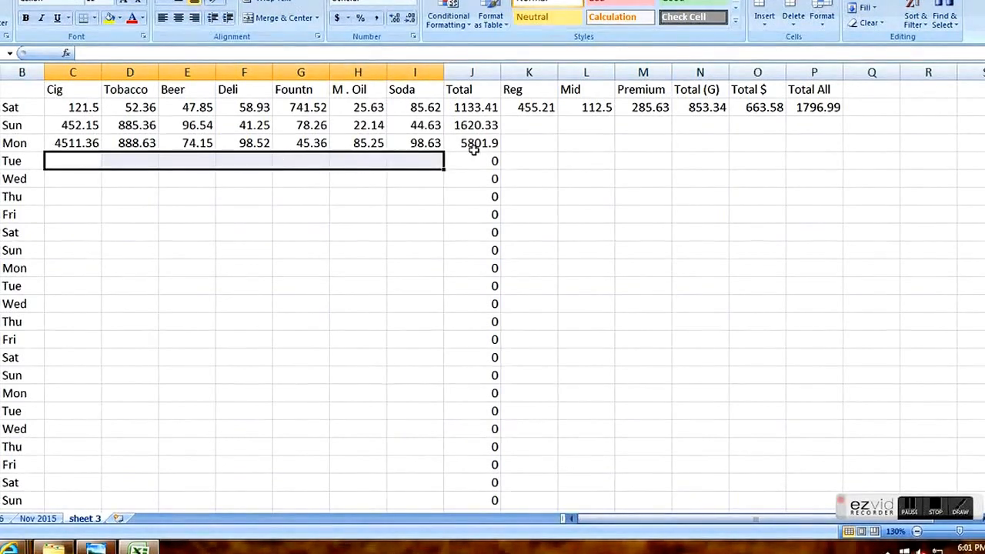
# Enter the Sunday fuel figures in row 3: Reg 555.36, Mid 444.58 and Premium 952.14
pyautogui.click(532, 125)
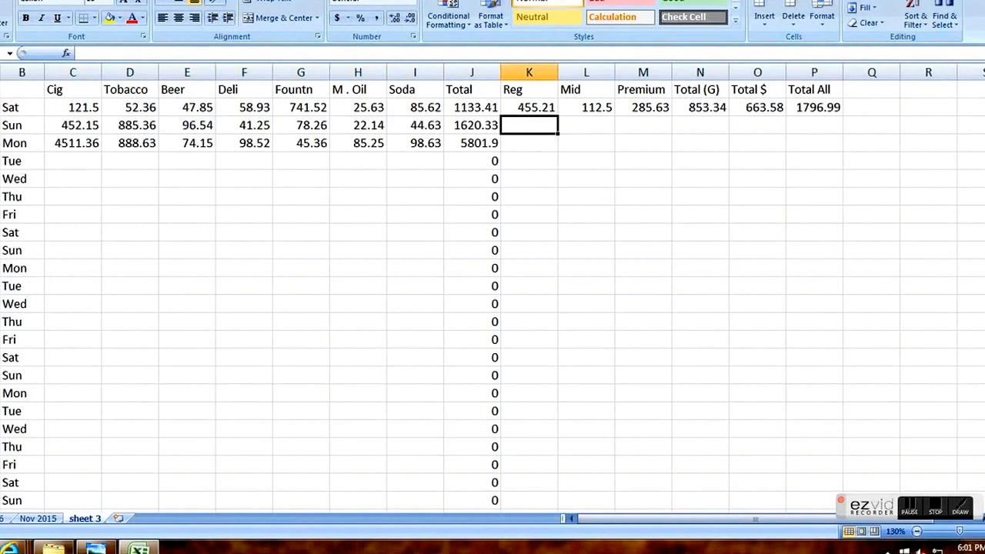
pyautogui.write('555.36')
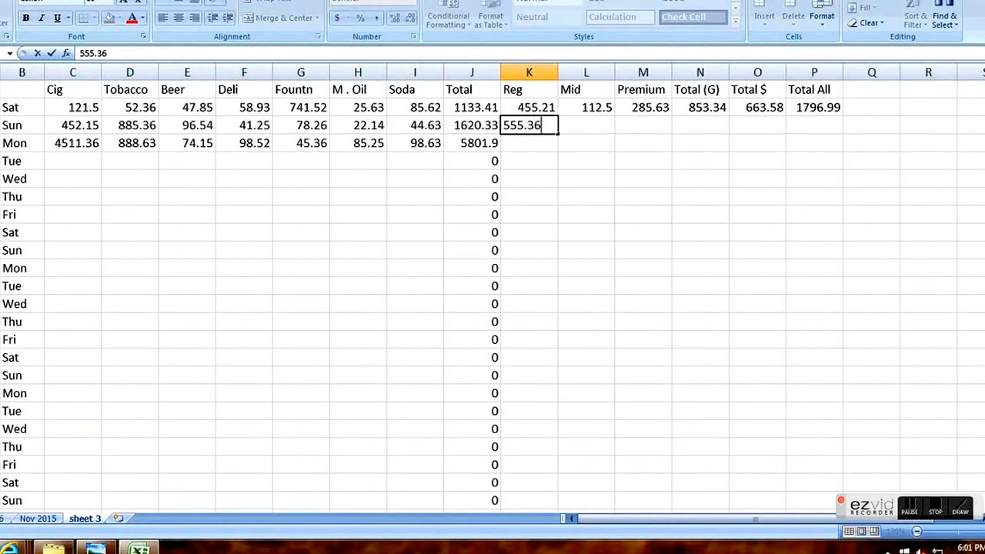
pyautogui.press('Tab')
pyautogui.write('444.58')
pyautogui.press('Tab')
pyautogui.write('952.14')
pyautogui.press('Tab')
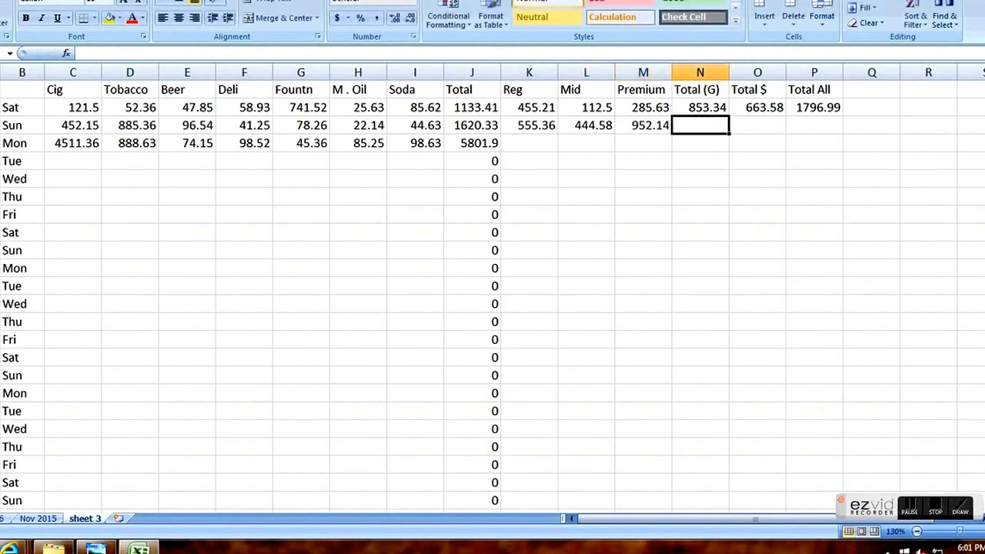
# Examine the formula behind Saturday's Total (G) in N2
pyautogui.click(709, 109)
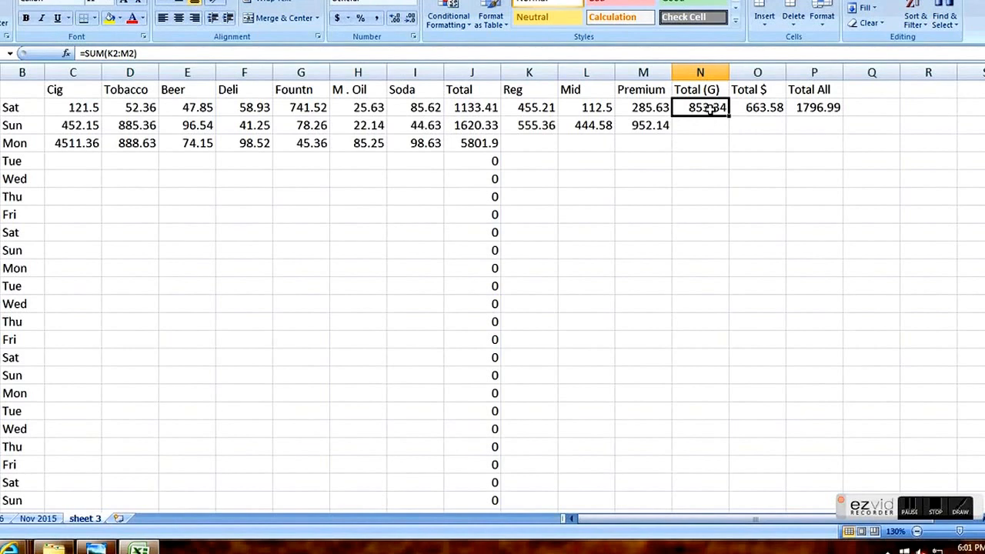
pyautogui.click(150, 53)
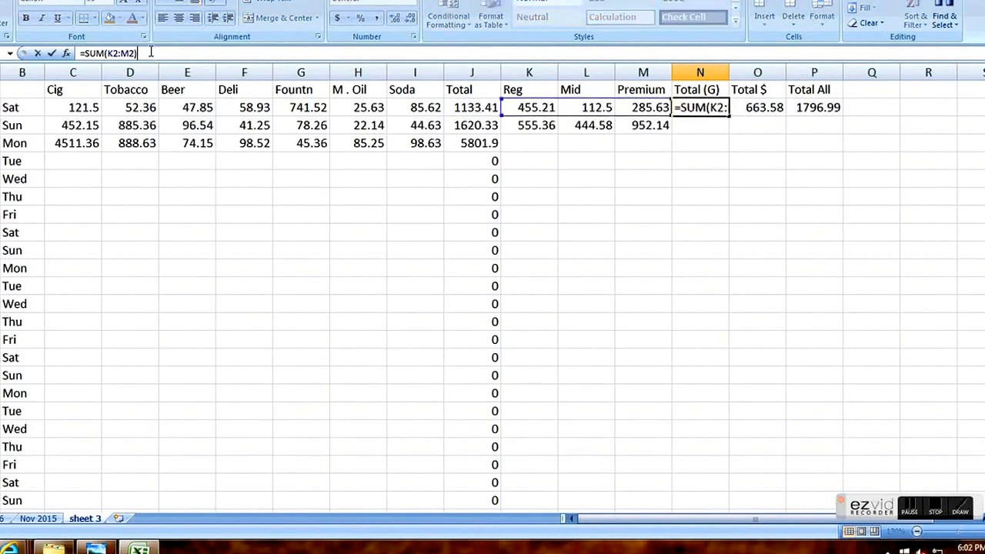
pyautogui.moveTo(165, 53); pyautogui.dragTo(57, 61)
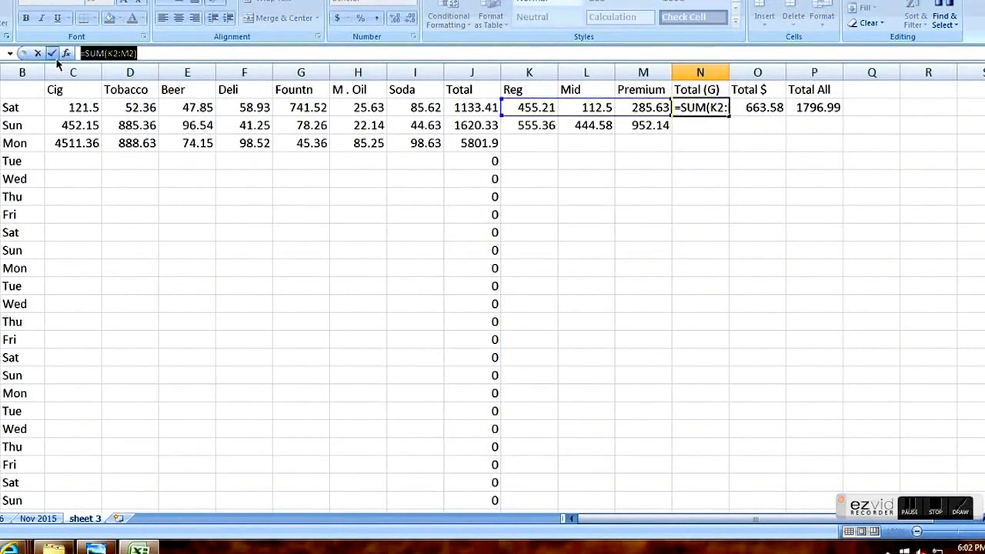
pyautogui.click(306, 54)
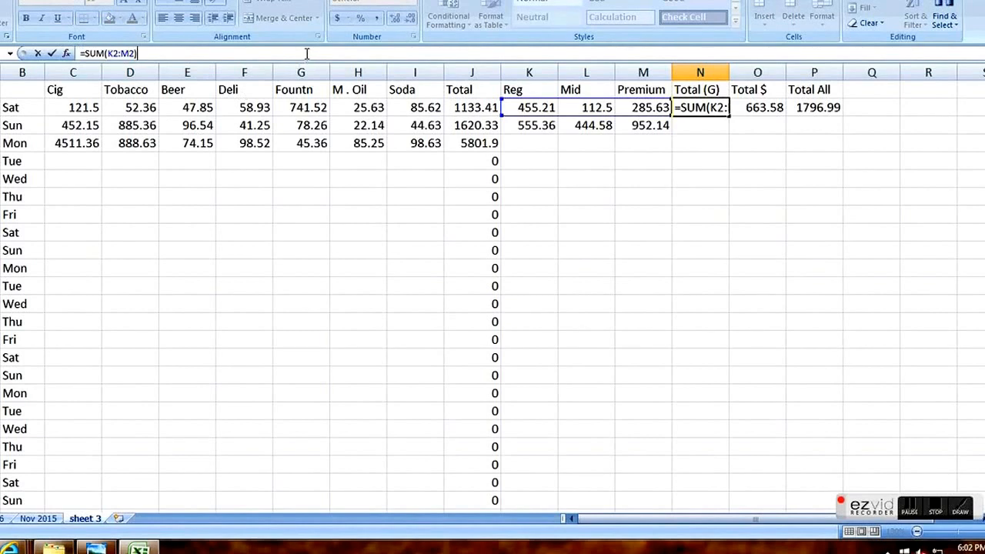
pyautogui.click(716, 159)
# Copy Saturday's Total (G) in N2 and paste only its formula into N3:N25
pyautogui.click(703, 108)
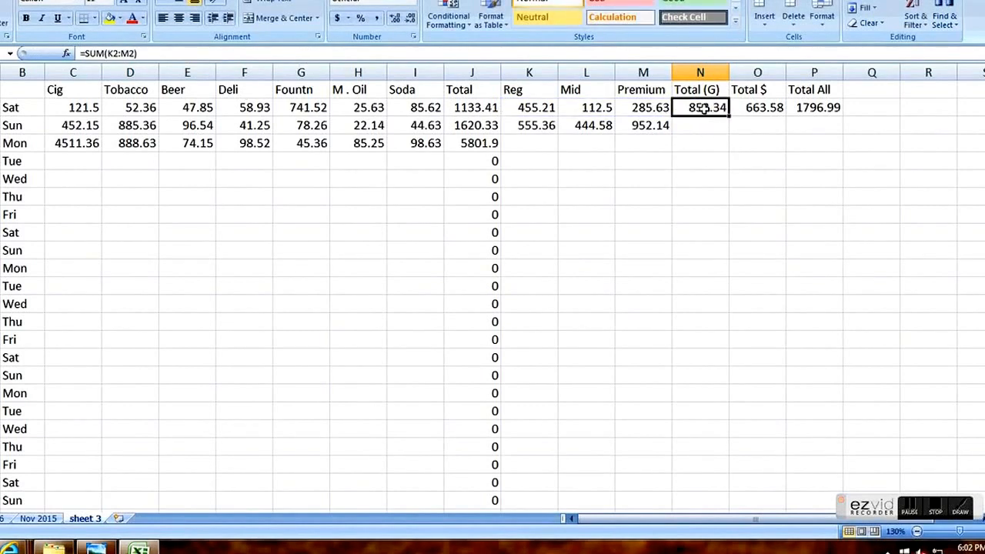
pyautogui.rightClick(703, 108)
pyautogui.click(739, 131)
pyautogui.moveTo(699, 126); pyautogui.dragTo(694, 463)
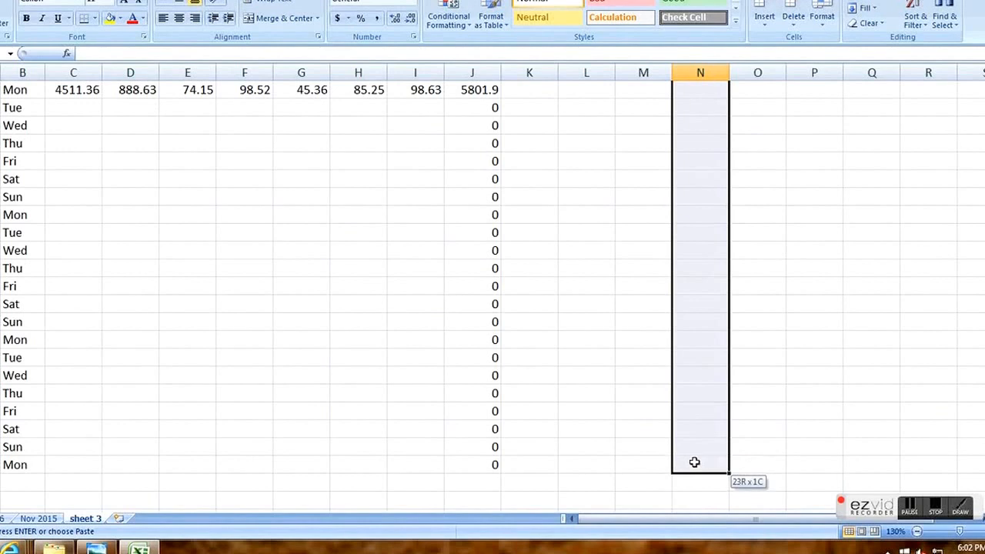
pyautogui.rightClick(694, 126)
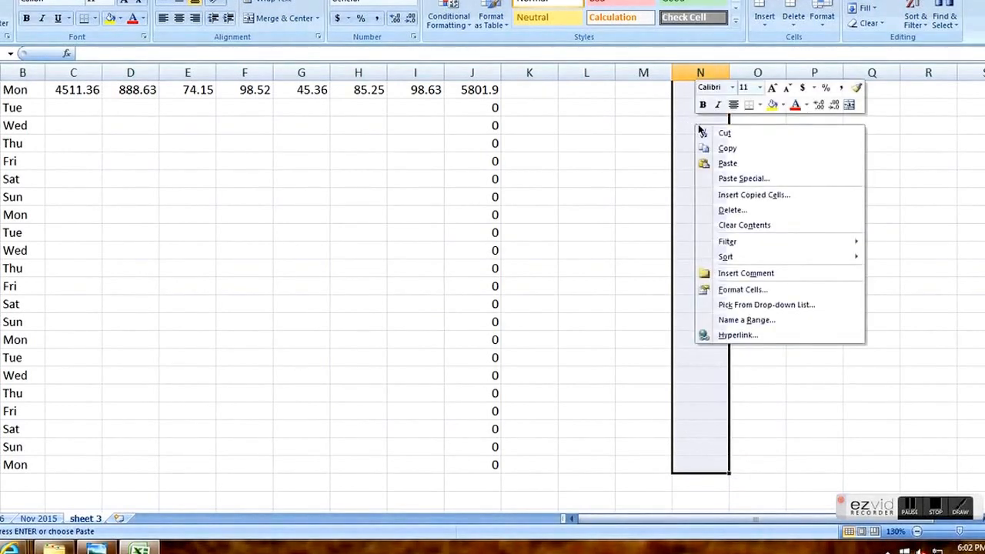
pyautogui.click(737, 179)
pyautogui.click(628, 114)
pyautogui.click(769, 269)
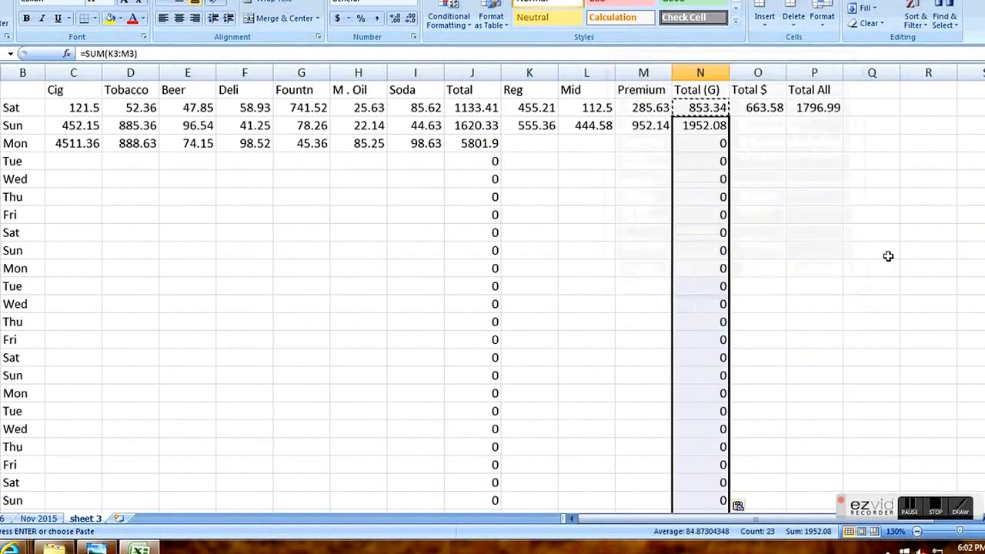
# Enter Monday's fuel figures in row 4: Reg 745.26, Mid 784.63 and Premium 98.25
pyautogui.click(530, 144)
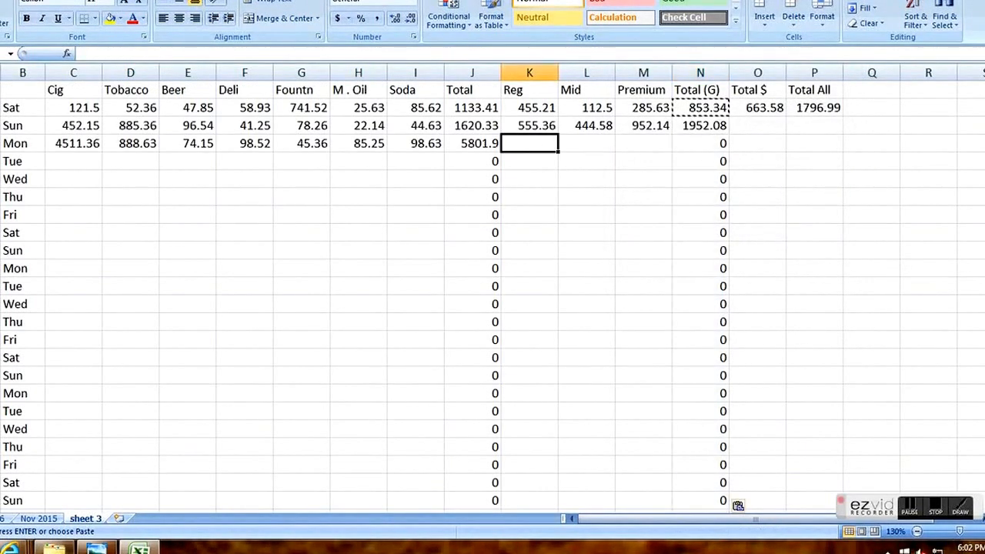
pyautogui.write('745.26')
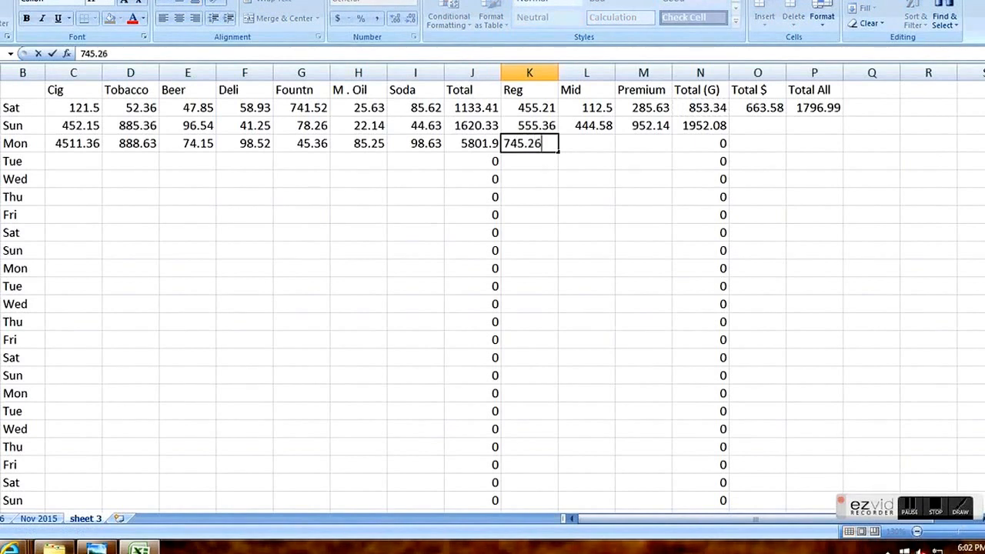
pyautogui.press('Tab')
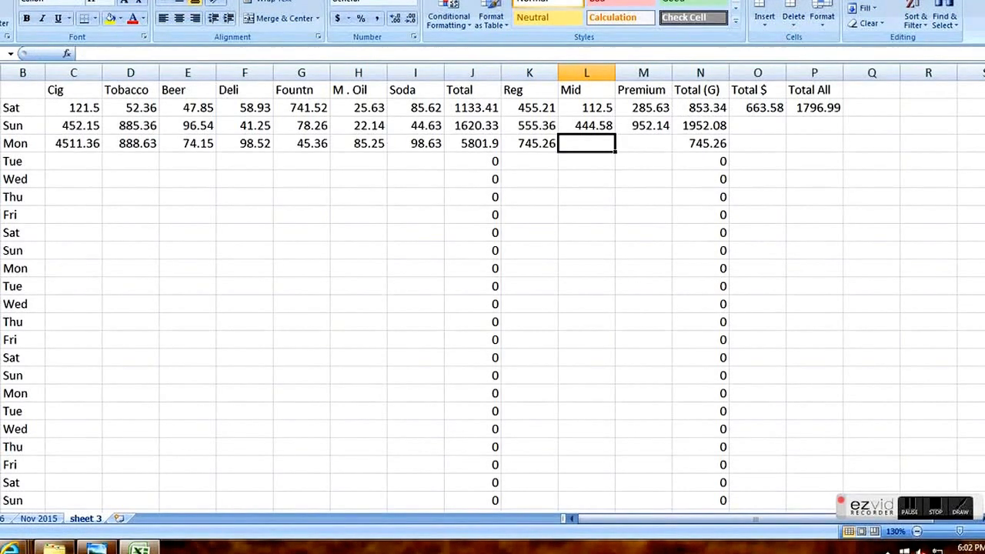
pyautogui.write('784.63')
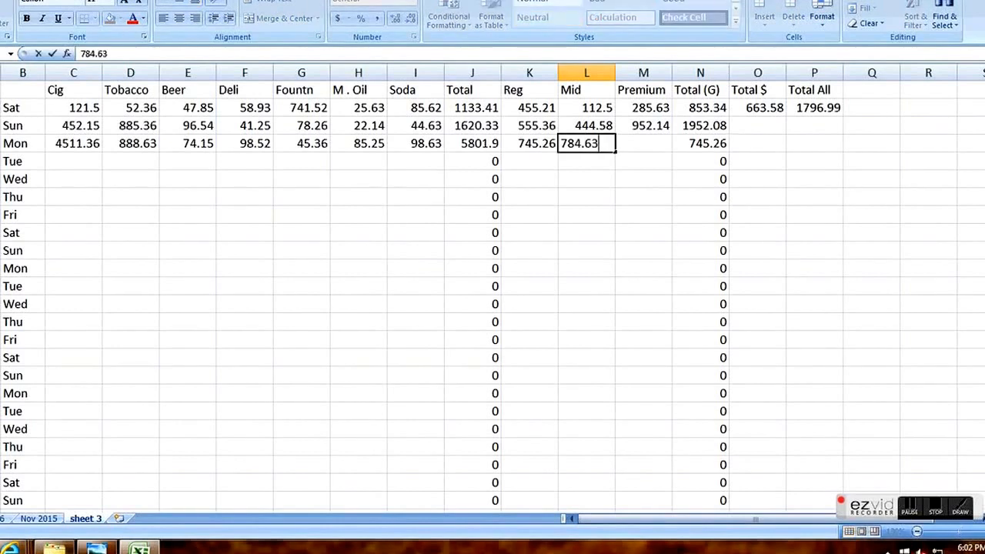
pyautogui.press('Tab')
pyautogui.write('98.25')
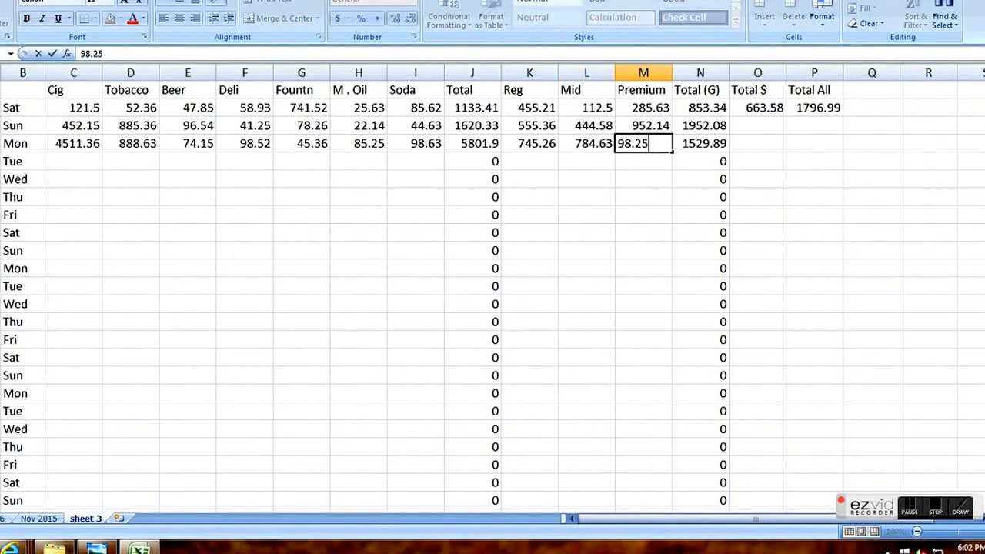
pyautogui.click(781, 273)
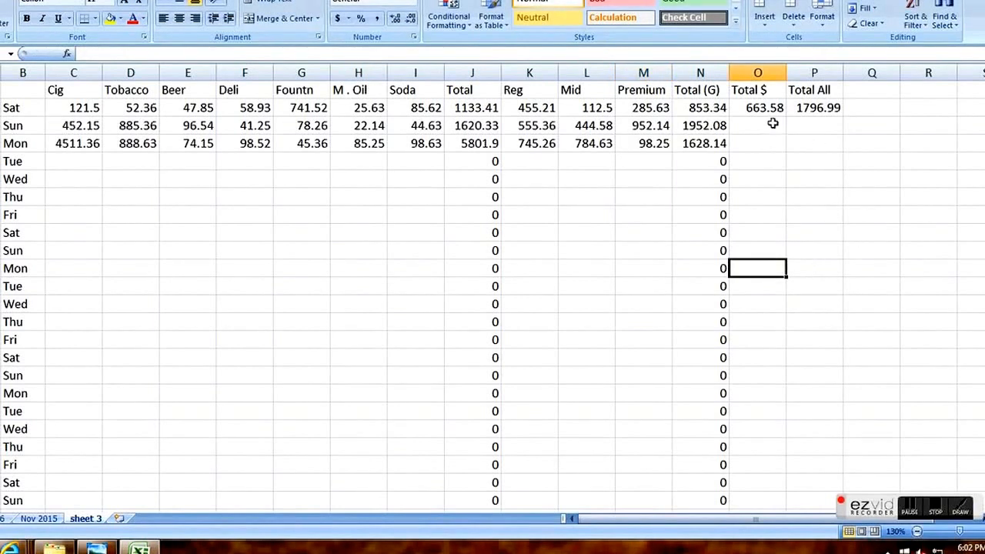
pyautogui.moveTo(766, 112); pyautogui.dragTo(764, 126)
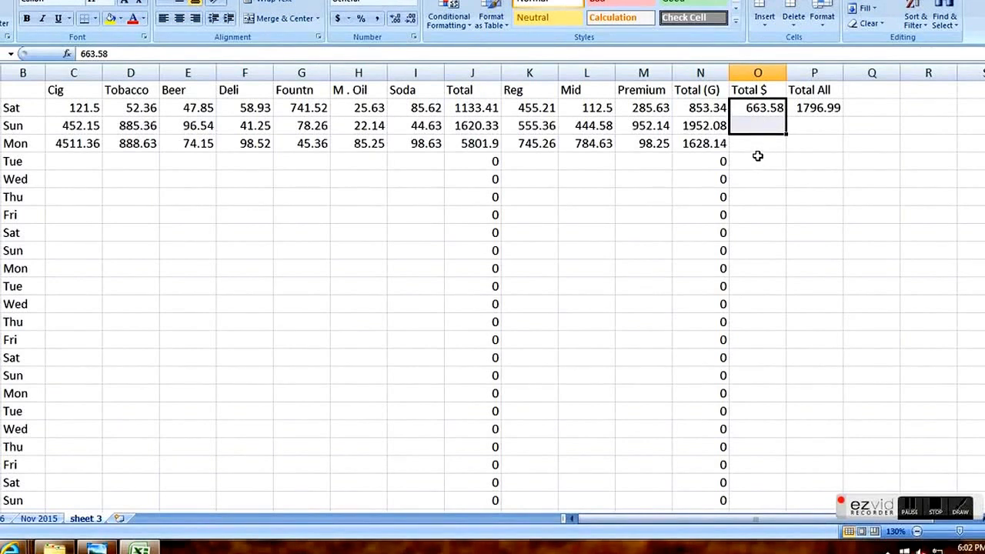
pyautogui.click(782, 184)
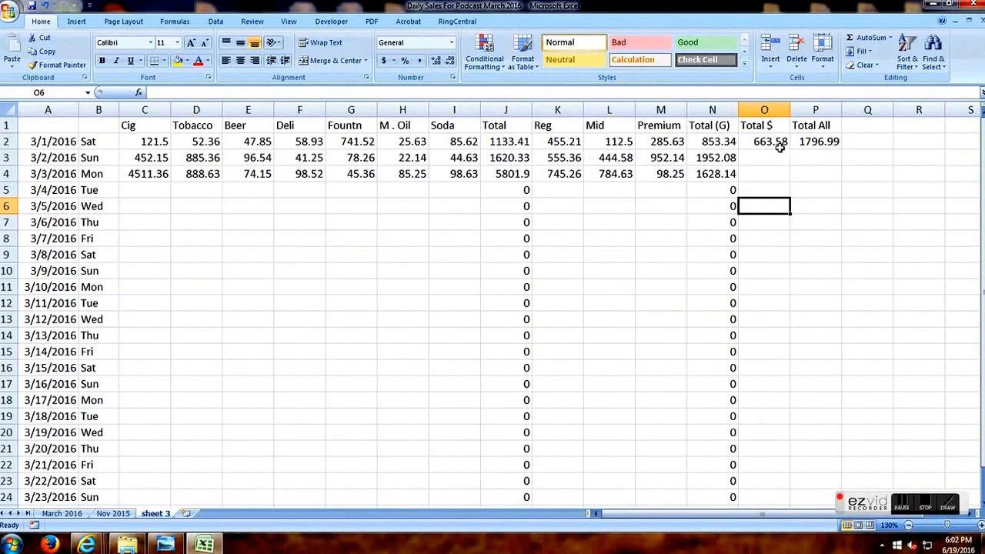
pyautogui.click(780, 146)
pyautogui.moveTo(158, 141); pyautogui.dragTo(457, 171)
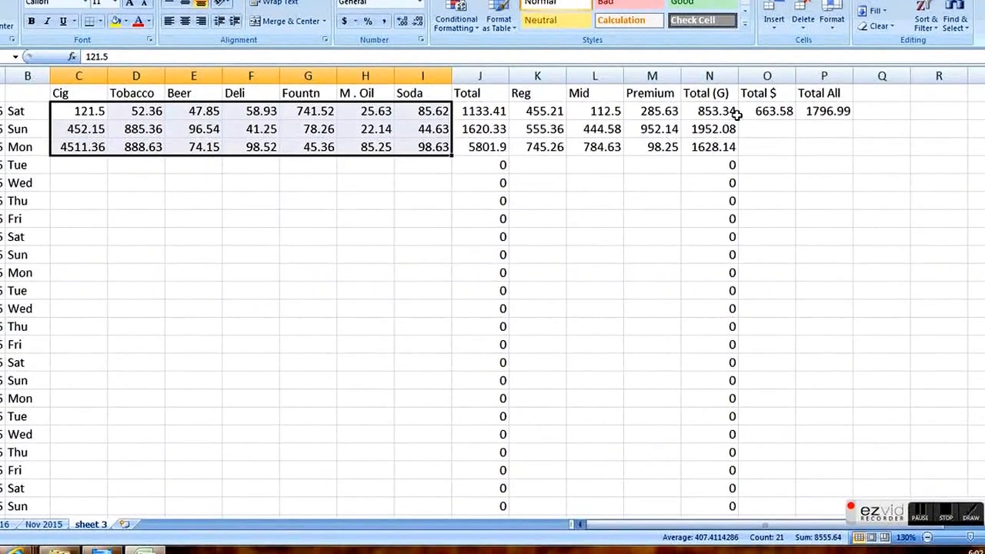
pyautogui.click(766, 128)
pyautogui.click(763, 146)
pyautogui.click(756, 178)
# Copy Saturday's Total All in P2 and paste only its formula into P3:P24
pyautogui.click(820, 106)
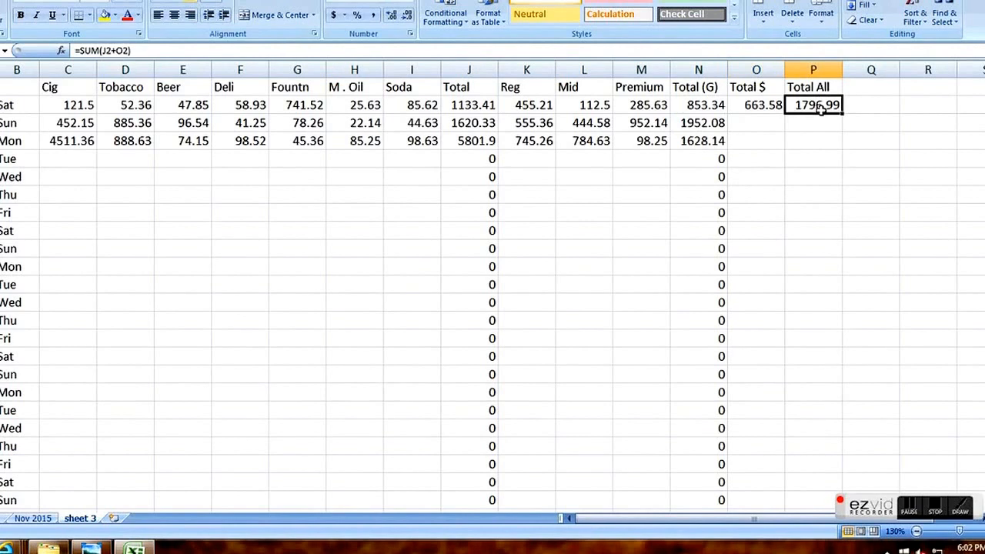
pyautogui.rightClick(816, 105)
pyautogui.click(840, 129)
pyautogui.moveTo(838, 125); pyautogui.dragTo(837, 493)
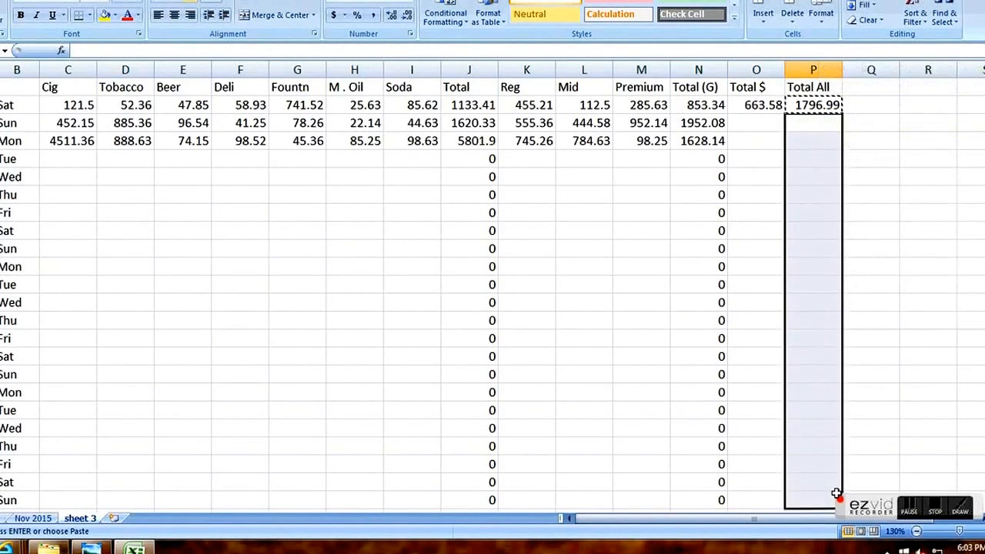
pyautogui.rightClick(810, 185)
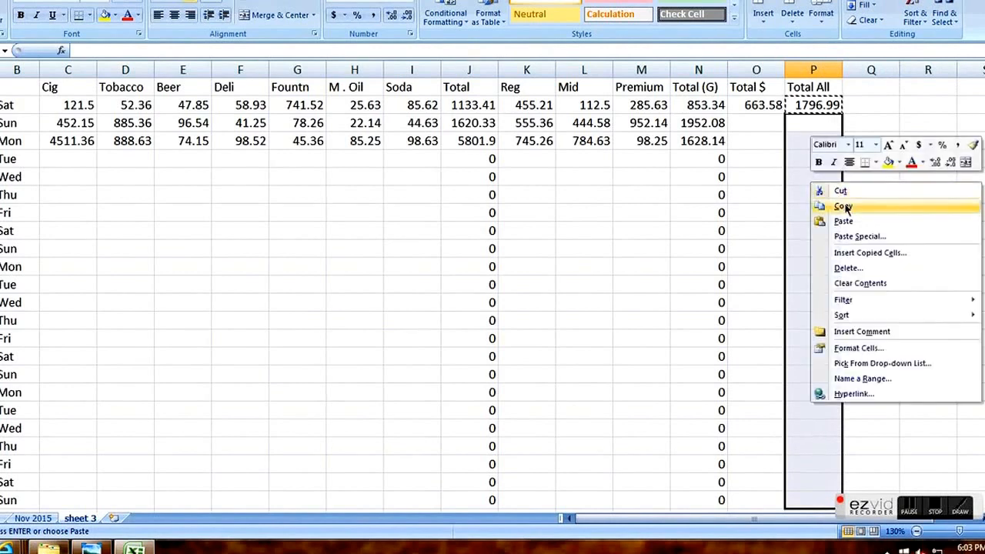
pyautogui.click(856, 236)
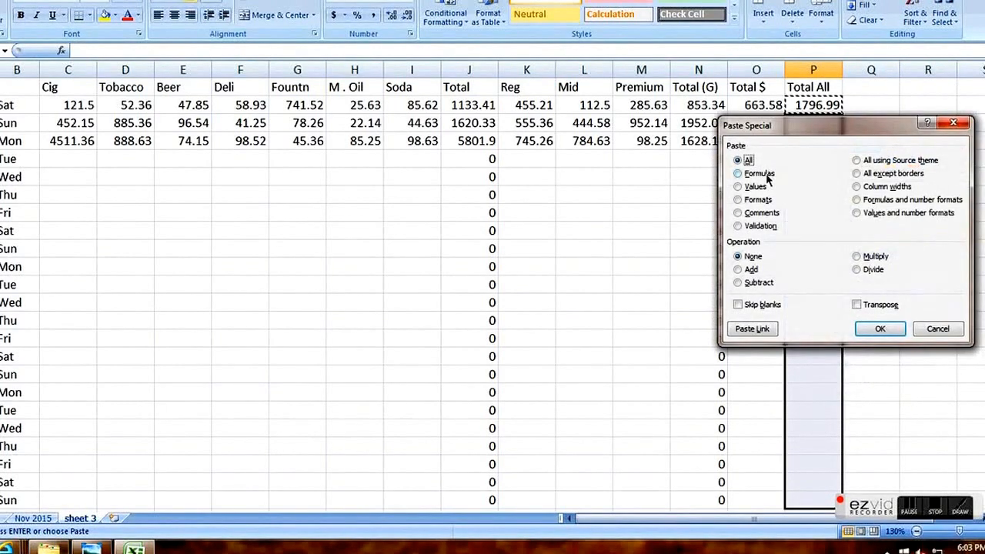
pyautogui.click(758, 174)
pyautogui.click(881, 330)
pyautogui.click(916, 302)
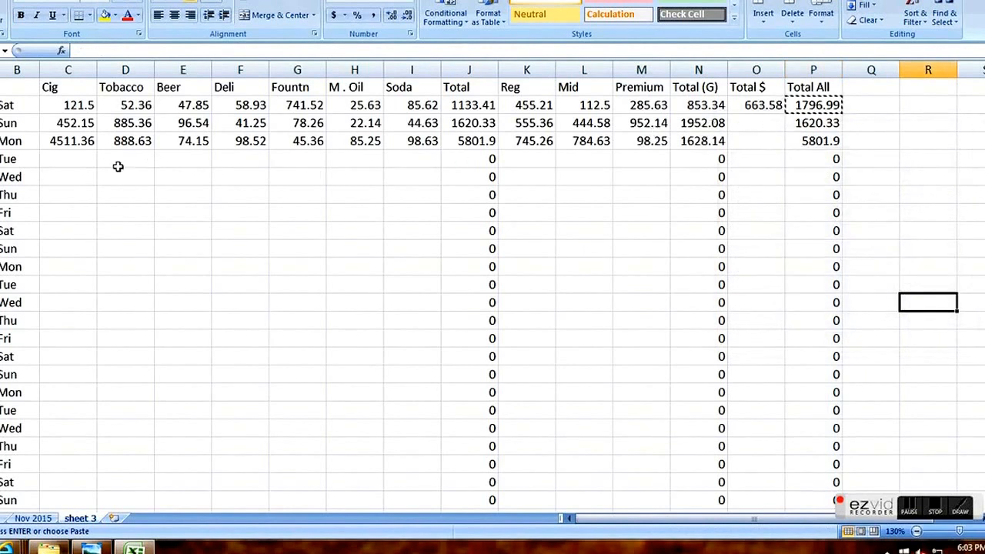
# Enter Tuesday's first department sales in row 5: Cig 4125.36, Tobacco 85.36, Beer 95.36 and Deli 45.14
pyautogui.click(70, 162)
pyautogui.write('4')
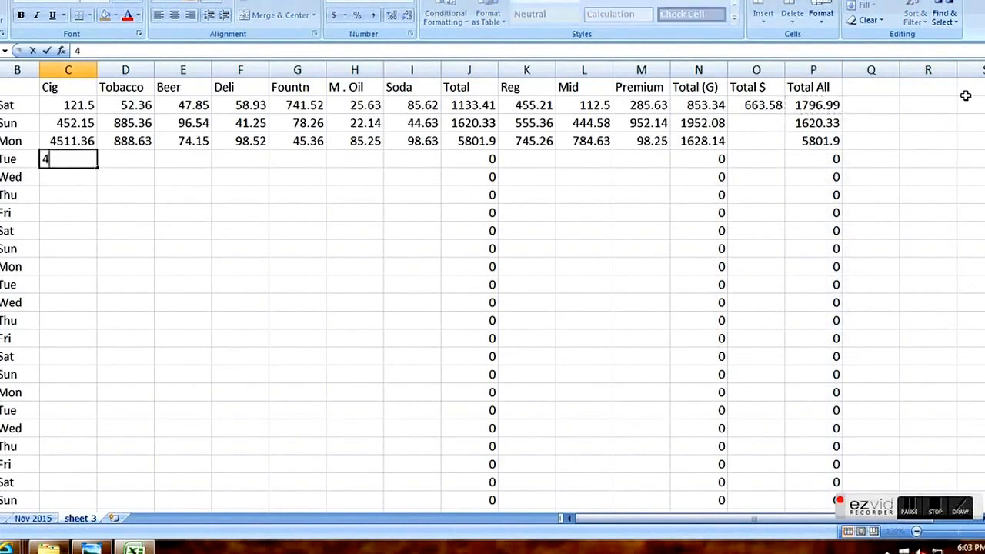
pyautogui.write('125.36')
pyautogui.press('Tab')
pyautogui.write('85.36')
pyautogui.press('Tab')
pyautogui.write('95.36')
pyautogui.press('Tab')
pyautogui.write('45.14')
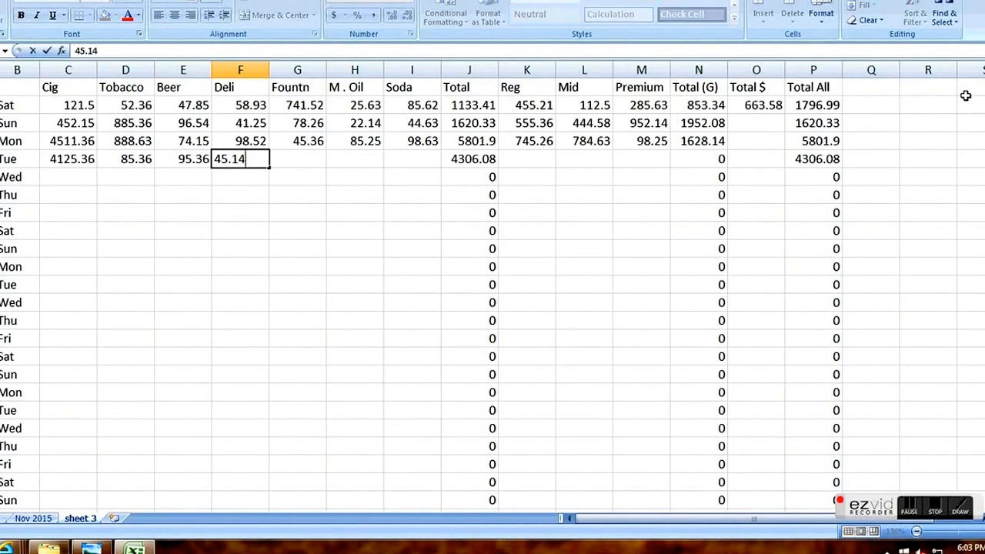
pyautogui.press('Tab')
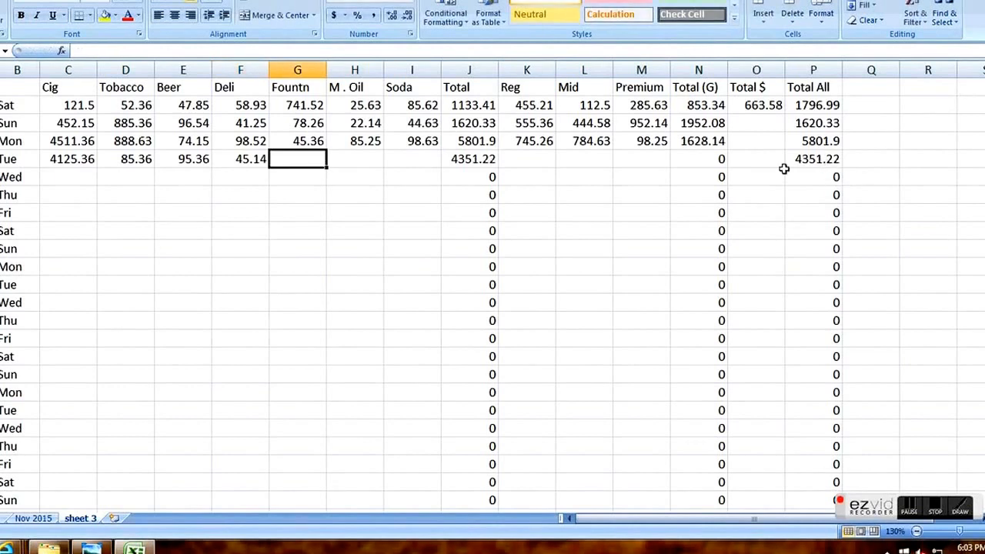
# Add a total label in column A of row 26, directly below the last date
pyautogui.click(543, 156)
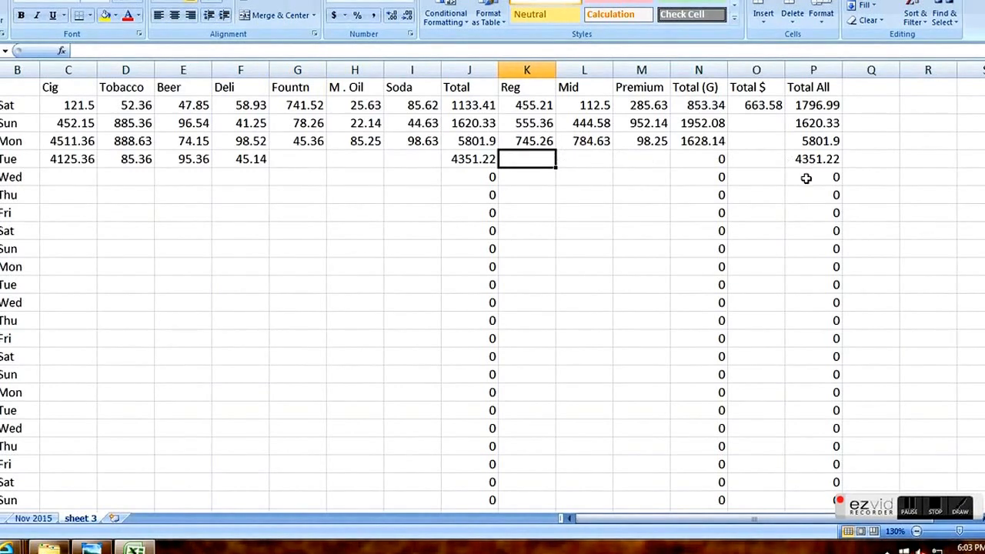
pyautogui.scroll(-1, 806, 178)
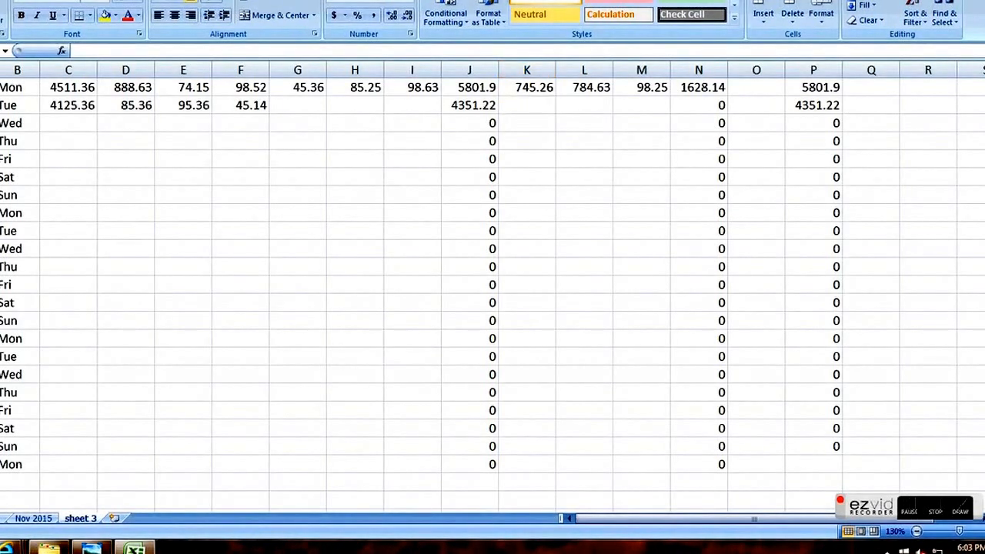
pyautogui.write('Y')
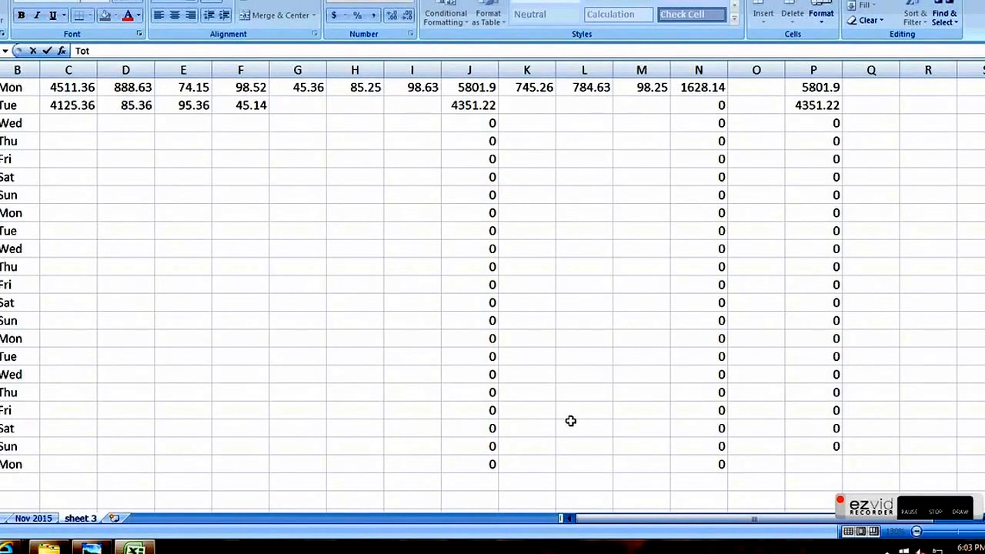
pyautogui.press('Tab')
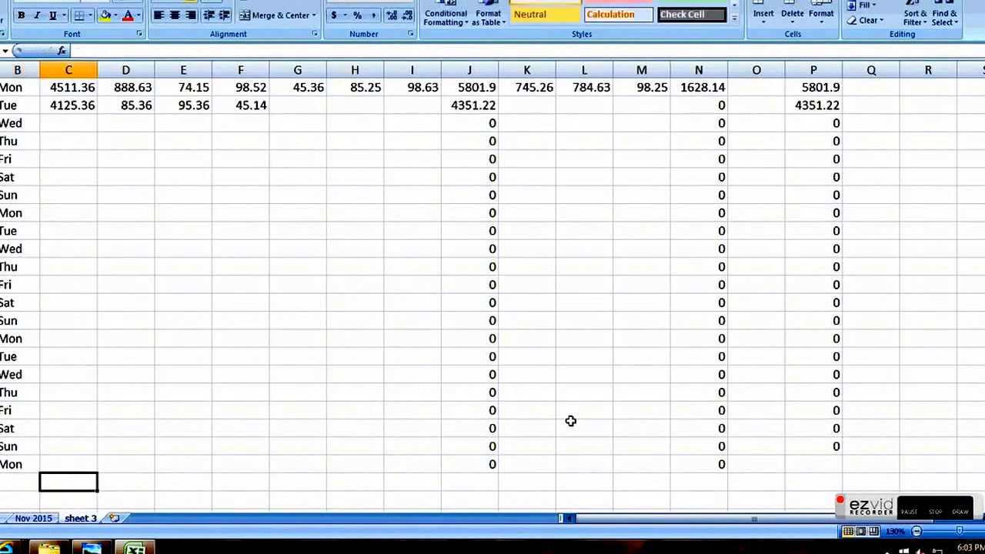
pyautogui.press('Tab')
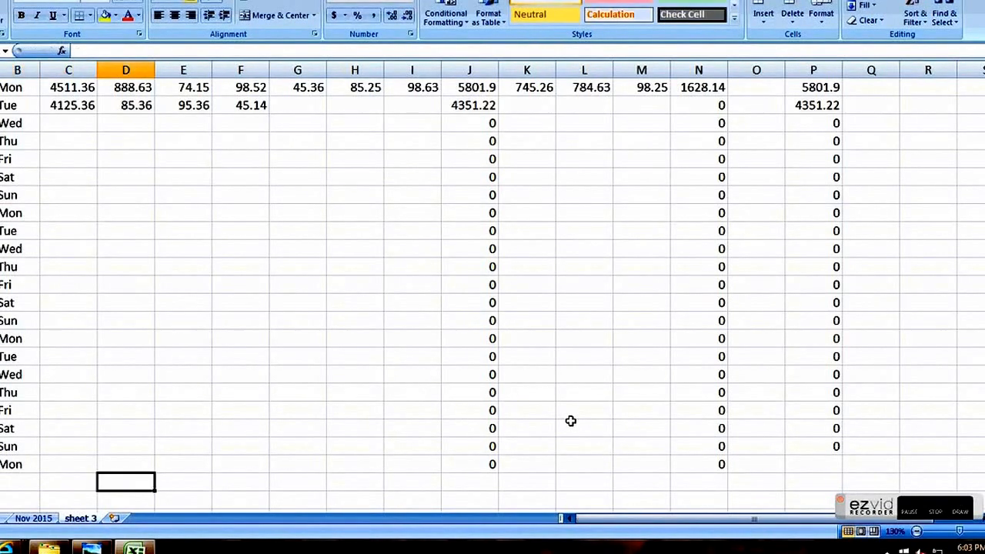
# Fill the last Monday's department sales in row 25 with Cig 45.78 and 1 in each column from Tobacco to Soda
pyautogui.click(67, 466)
pyautogui.write('45')
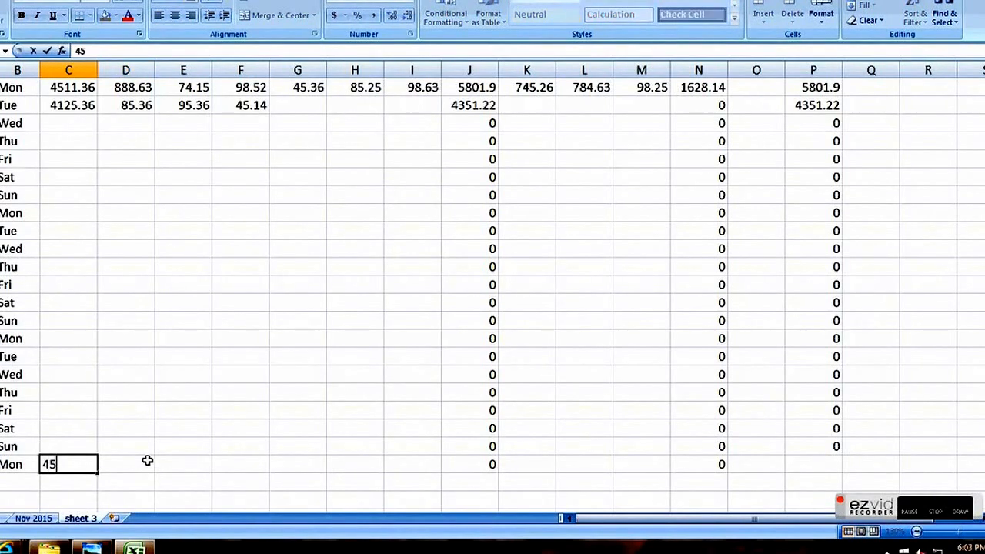
pyautogui.write('.78')
pyautogui.click(148, 462)
pyautogui.write('1')
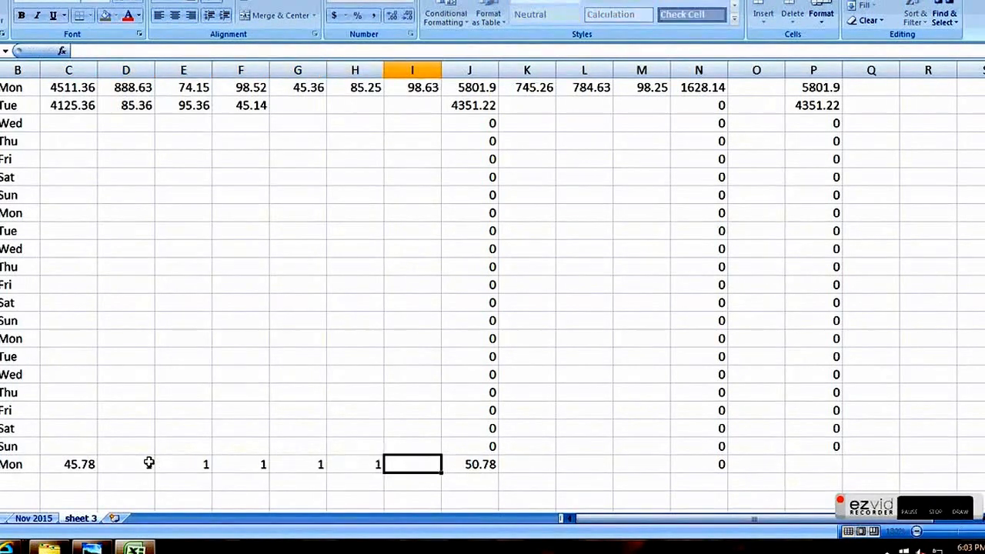
pyautogui.write('\t1\t1\t1\t1\t1')
pyautogui.press('Tab')
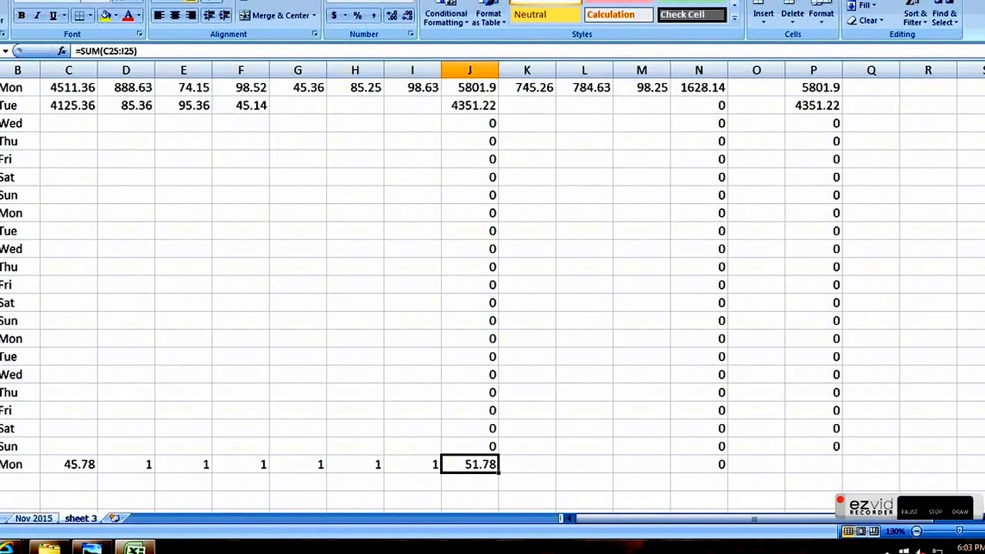
# Enter 1 for both Reg and Mid fuel on the last Monday in row 25
pyautogui.click(531, 464)
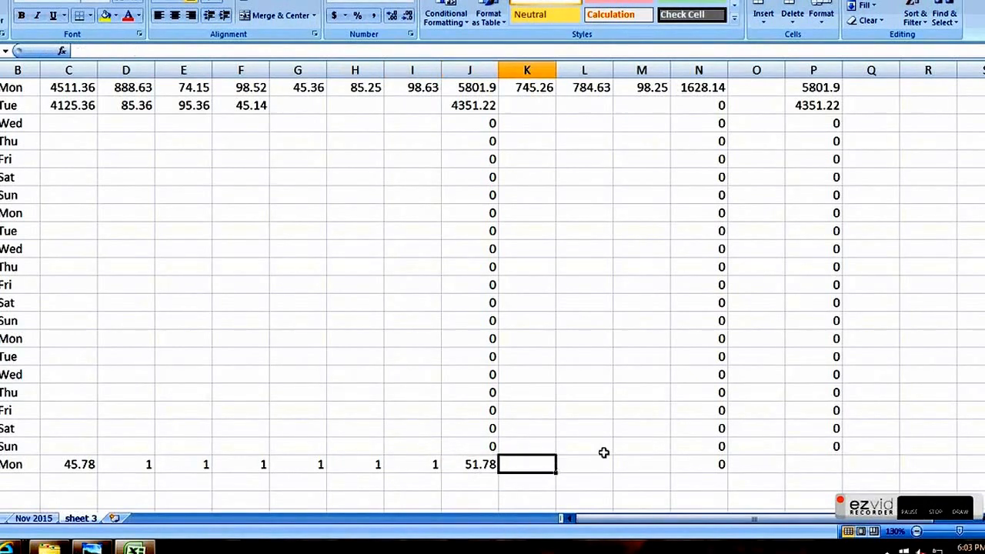
pyautogui.write('1')
pyautogui.press('Tab')
pyautogui.write('1')
pyautogui.press('Tab')
pyautogui.press('Down')
pyautogui.write('1')
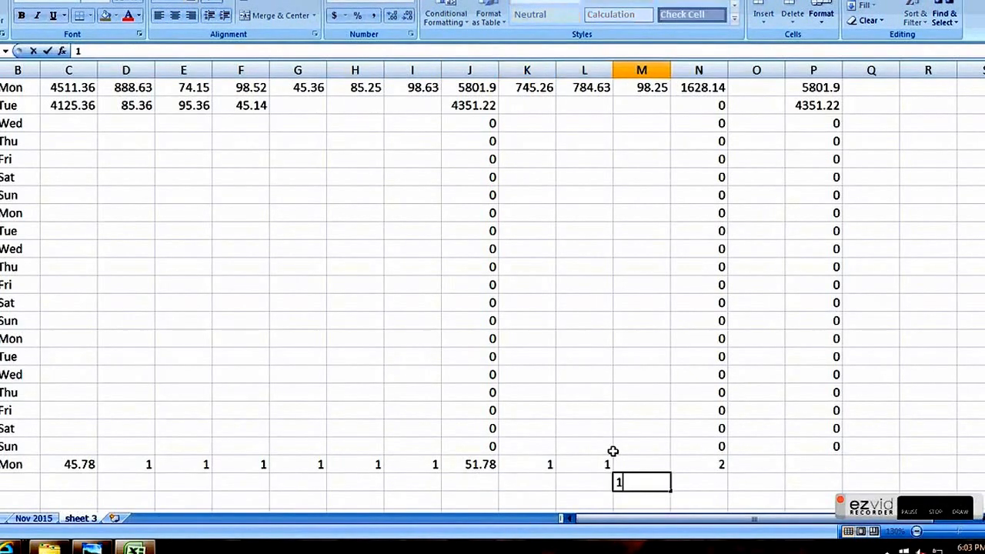
pyautogui.press('Tab')
pyautogui.write('1')
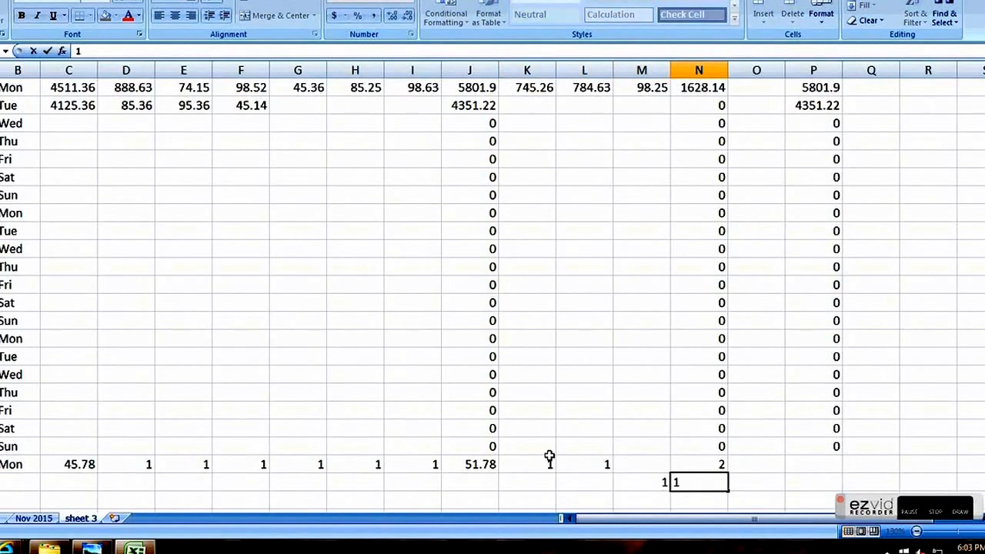
pyautogui.click(632, 479)
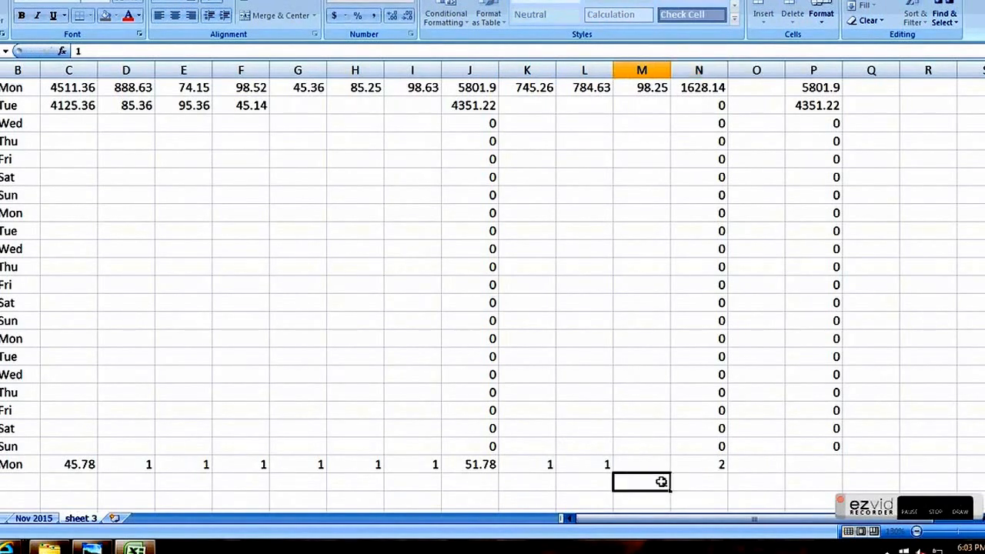
pyautogui.press('BackSpace')
# Enter 1 for Premium fuel on the last Monday in M25
pyautogui.click(668, 463)
pyautogui.write('1')
pyautogui.click(655, 395)
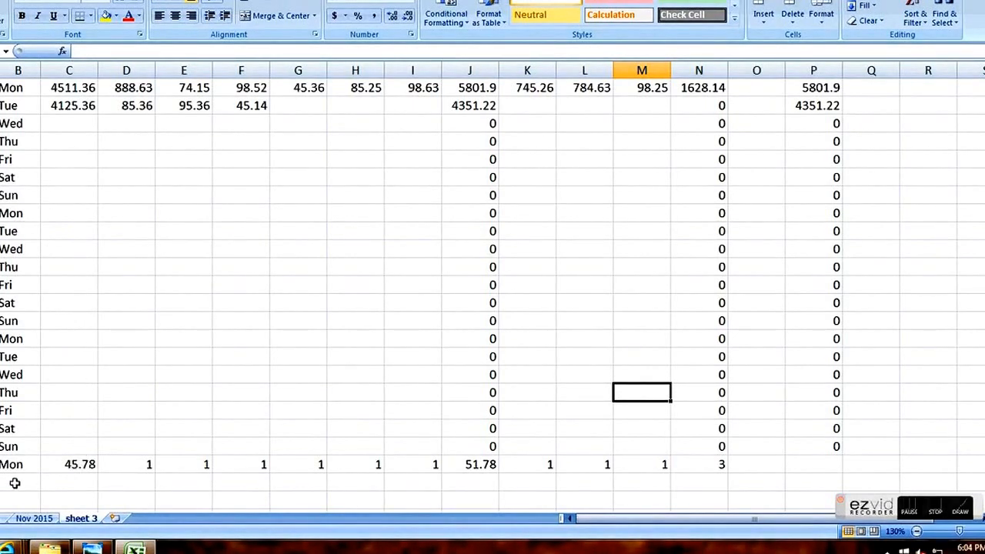
# Total the Cig sales C2:C25 with AutoSum in C26
pyautogui.scroll(1, 81, 169)
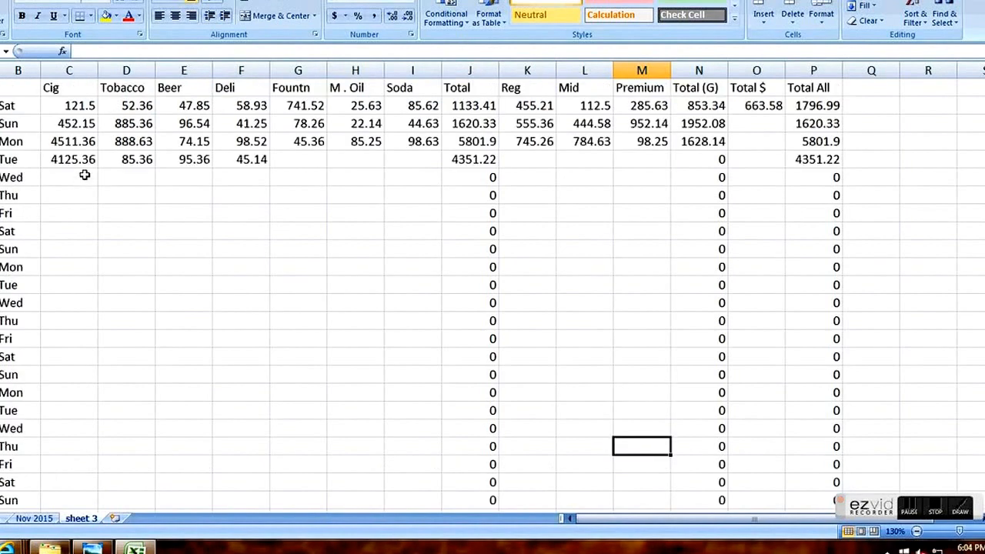
pyautogui.moveTo(81, 107); pyautogui.dragTo(81, 466)
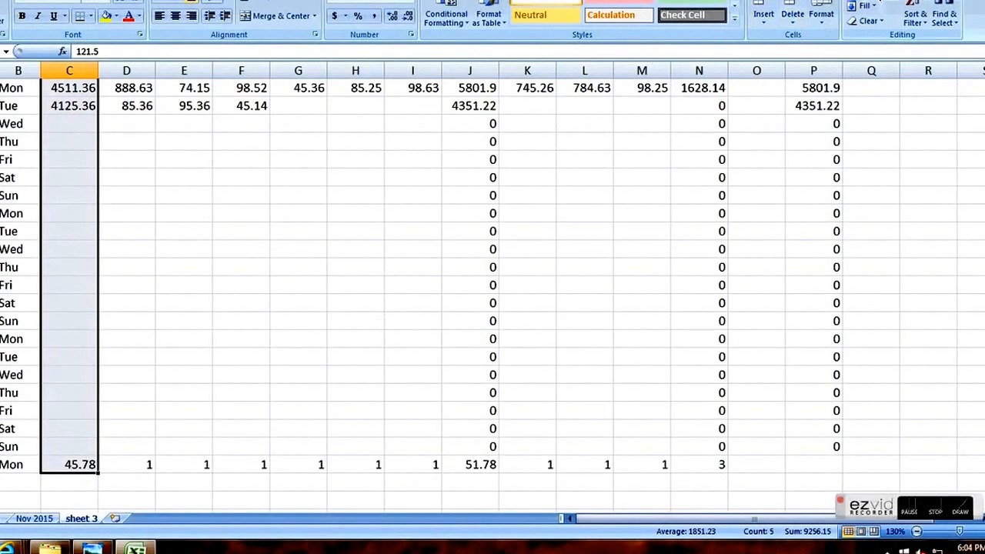
pyautogui.click(870, 2)
pyautogui.scroll(-1, 361, 153)
pyautogui.scroll(-1, 361, 154)
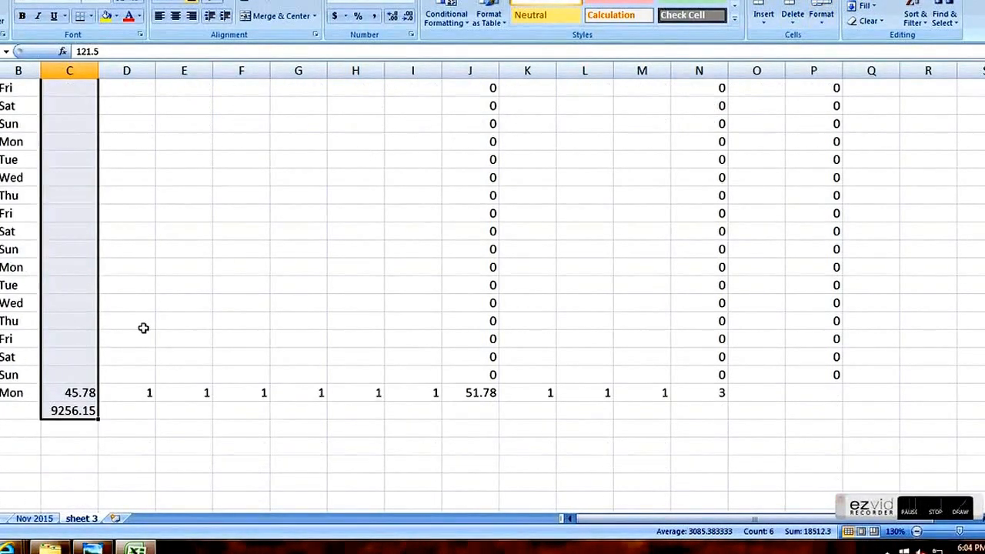
pyautogui.click(65, 412)
# Add AutoSum totals in row 26 for Tobacco (D2:D25) and for Beer through Soda (E2:I25)
pyautogui.scroll(3, 154, 158)
pyautogui.moveTo(137, 107); pyautogui.dragTo(136, 465)
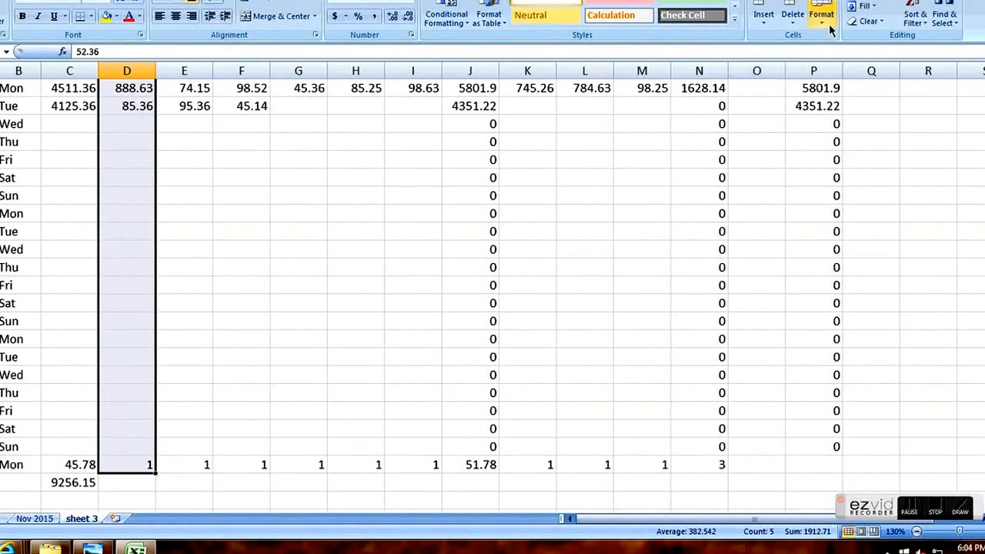
pyautogui.click(877, 4)
pyautogui.scroll(1, 532, 249)
pyautogui.moveTo(193, 105); pyautogui.dragTo(391, 460)
pyautogui.click(881, 3)
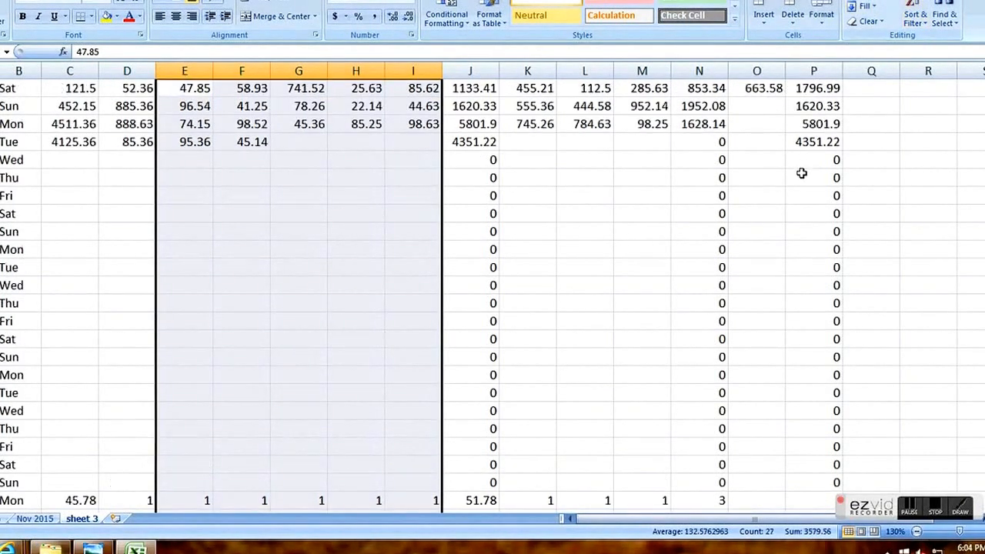
# Add AutoSum totals in row 26 for the Reg, Mid and Premium fuel columns (K2:M25)
pyautogui.scroll(-3, 825, 131)
pyautogui.scroll(4, 519, 307)
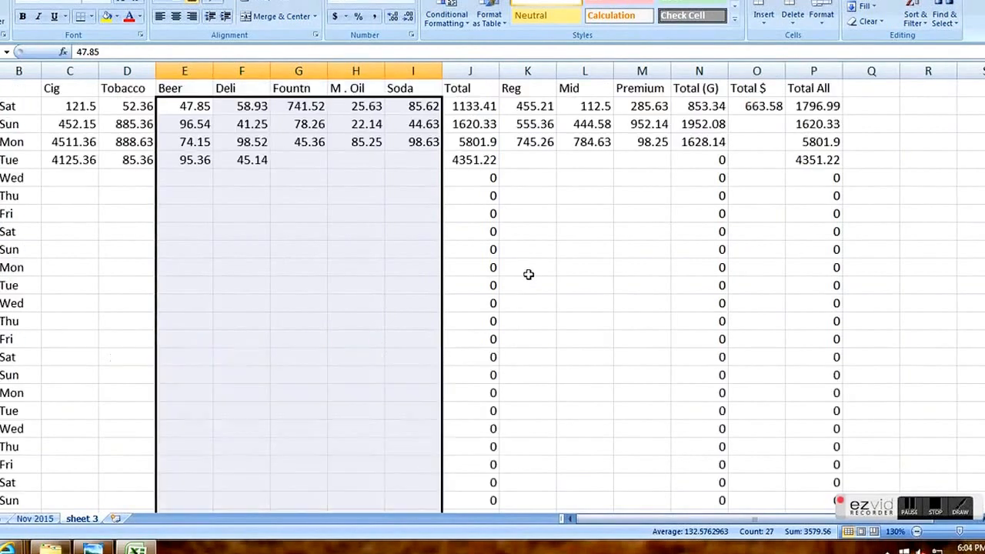
pyautogui.scroll(-5, 508, 187)
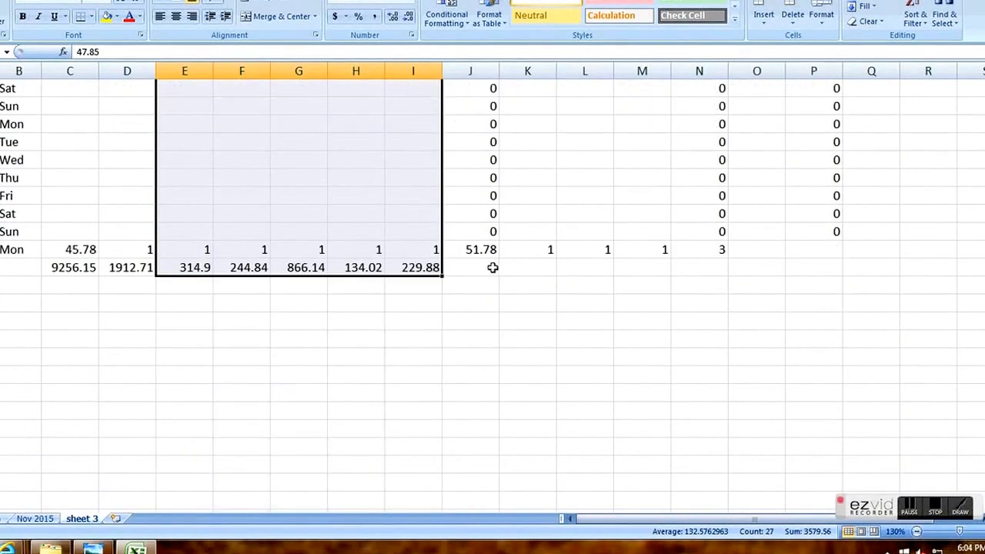
pyautogui.scroll(5, 584, 260)
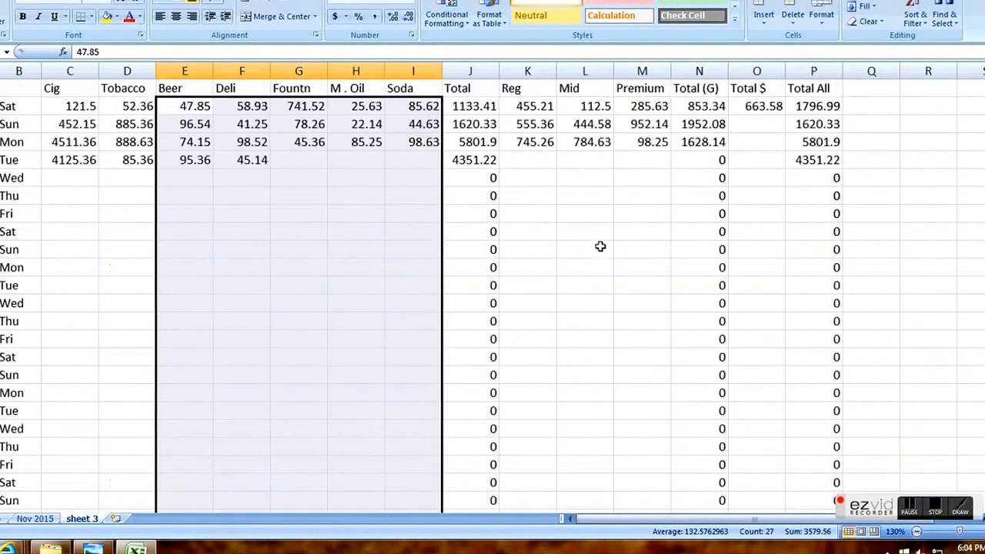
pyautogui.moveTo(546, 106); pyautogui.dragTo(548, 465)
pyautogui.click(622, 249)
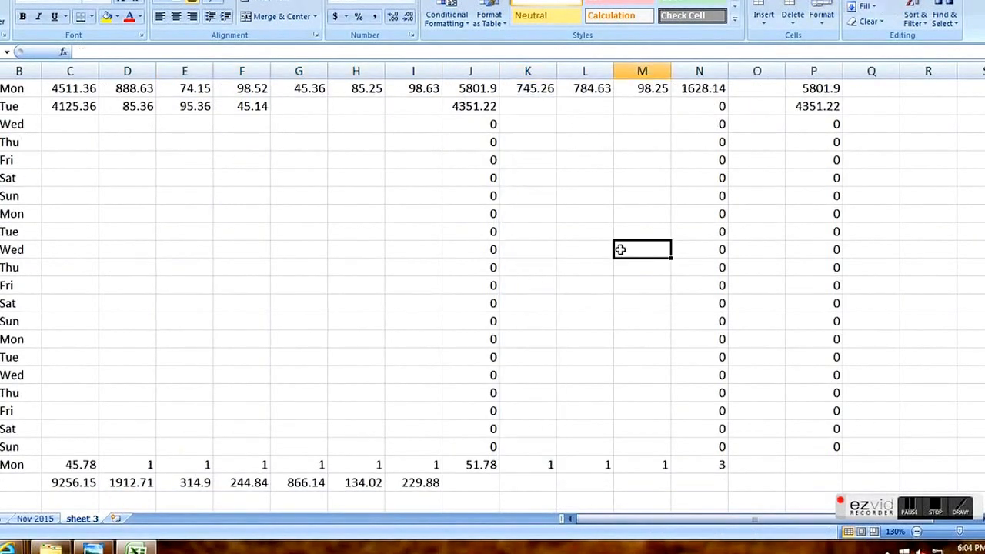
pyautogui.scroll(1, 565, 154)
pyautogui.moveTo(533, 106); pyautogui.dragTo(662, 465)
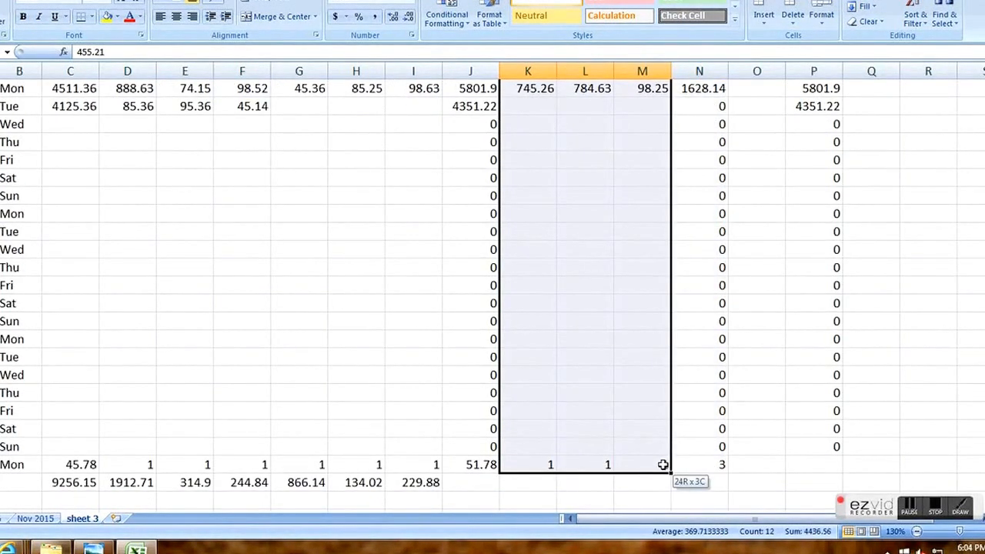
pyautogui.click(868, 3)
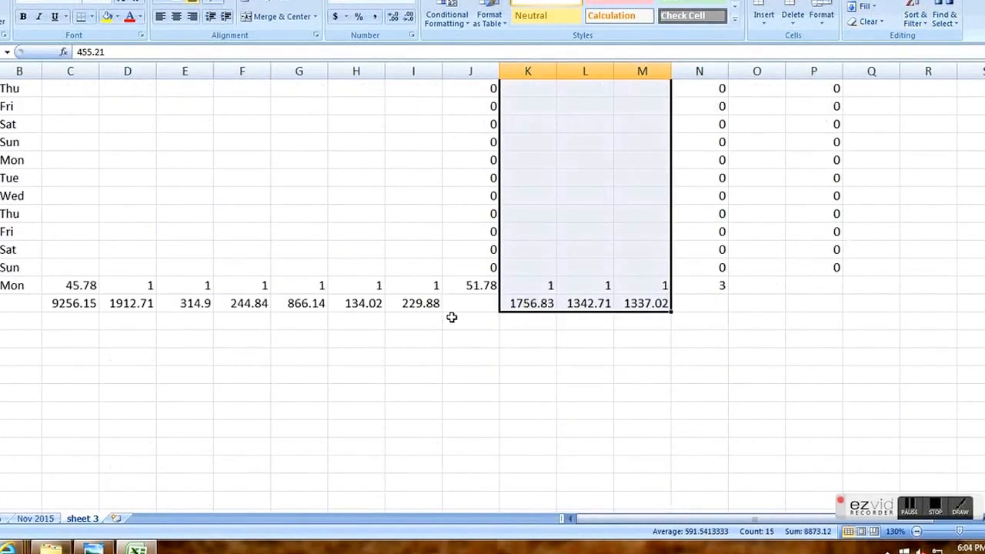
# Review the row 26 totals from Cig through Premium against their column headings and daily figures
pyautogui.moveTo(48, 304); pyautogui.dragTo(821, 309)
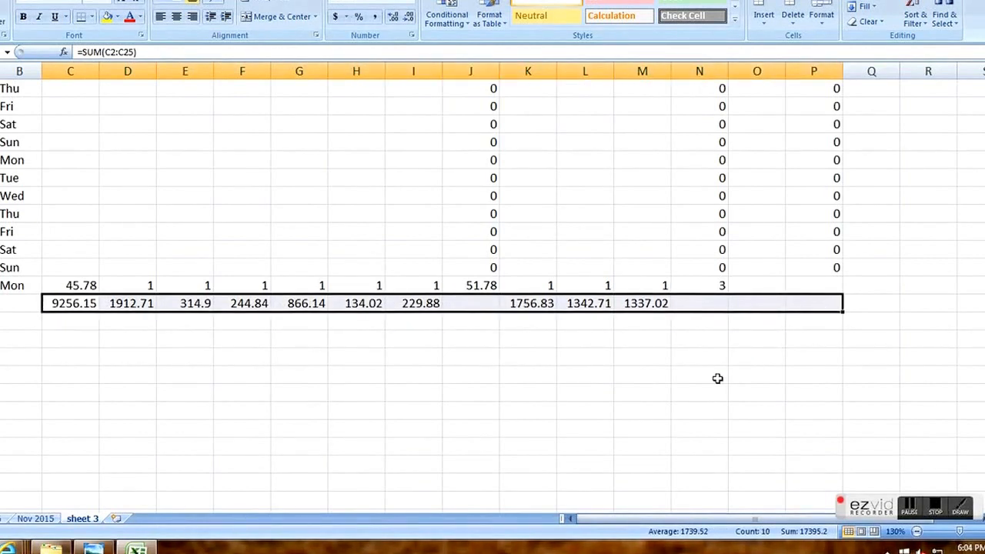
pyautogui.scroll(5, 717, 378)
pyautogui.scroll(-5, 426, 320)
pyautogui.scroll(5, 401, 347)
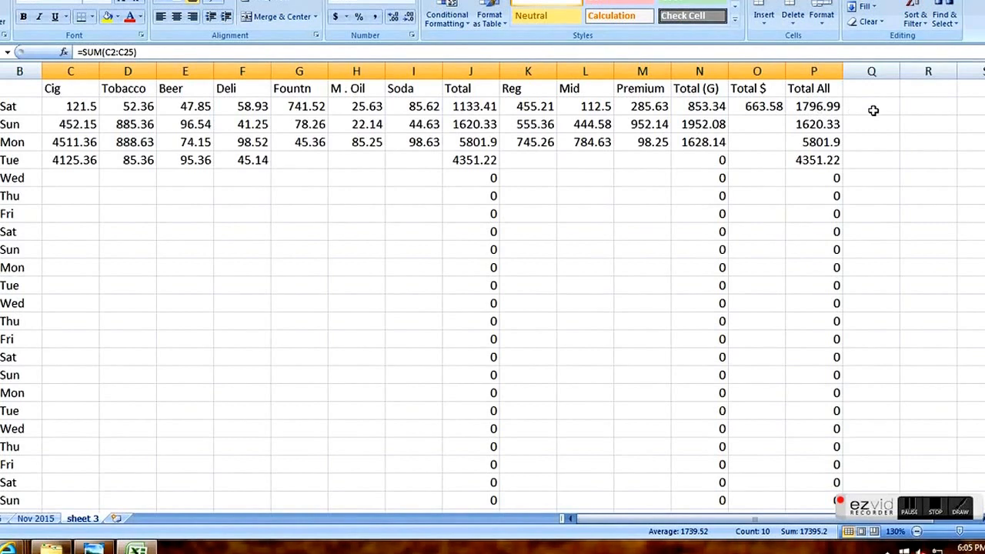
pyautogui.scroll(-3, 774, 148)
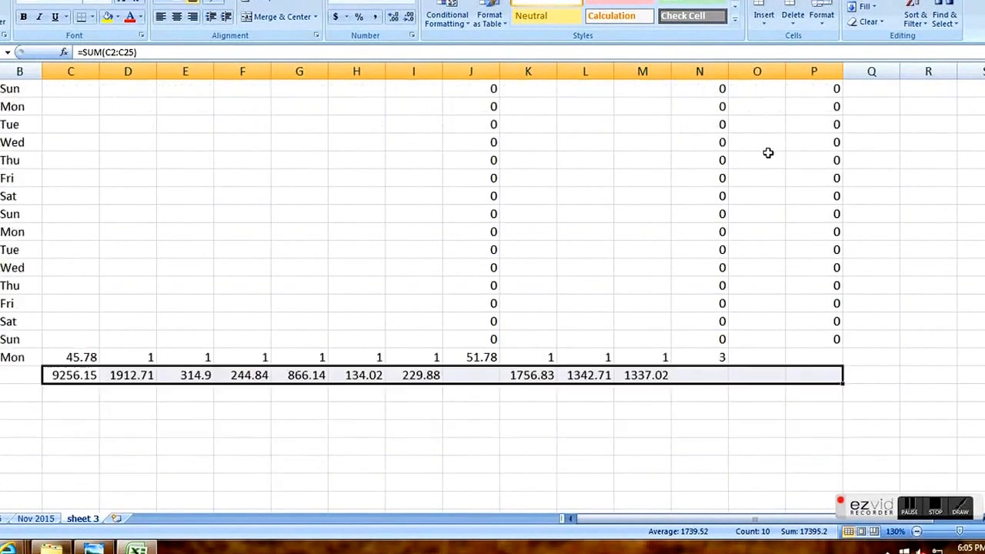
pyautogui.click(75, 394)
pyautogui.click(122, 395)
pyautogui.click(188, 396)
pyautogui.click(251, 396)
pyautogui.click(304, 397)
pyautogui.click(353, 398)
pyautogui.click(416, 397)
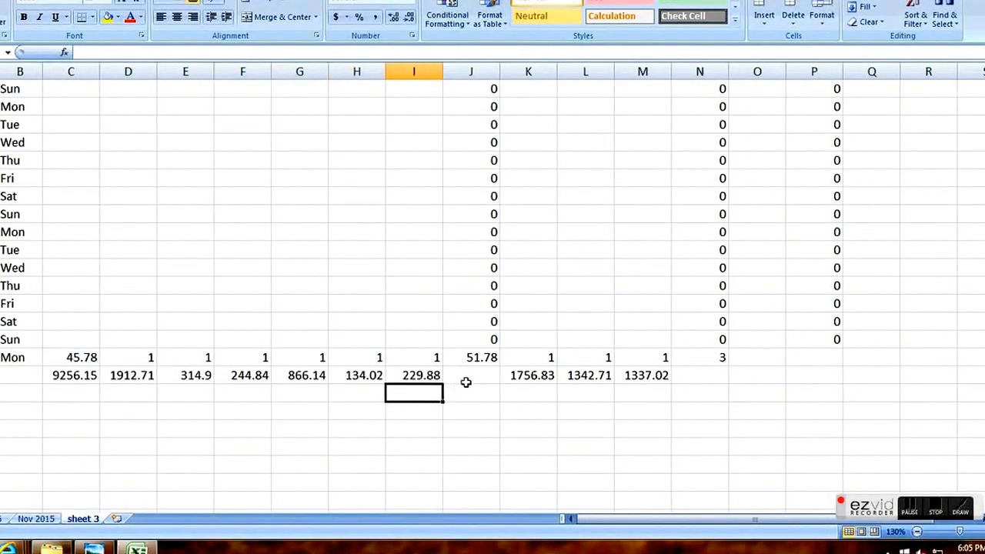
pyautogui.scroll(3, 849, 124)
pyautogui.moveTo(866, 87); pyautogui.dragTo(782, 116)
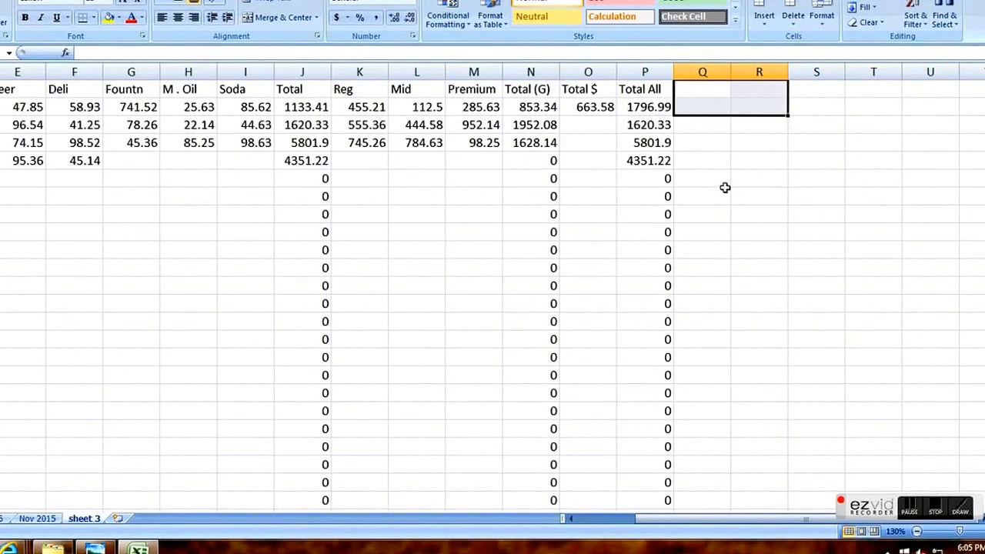
pyautogui.click(107, 321)
# Examine the title and formatted column headings of the Subject Store Sales March 2016 sheet
pyautogui.moveTo(672, 519); pyautogui.dragTo(620, 519)
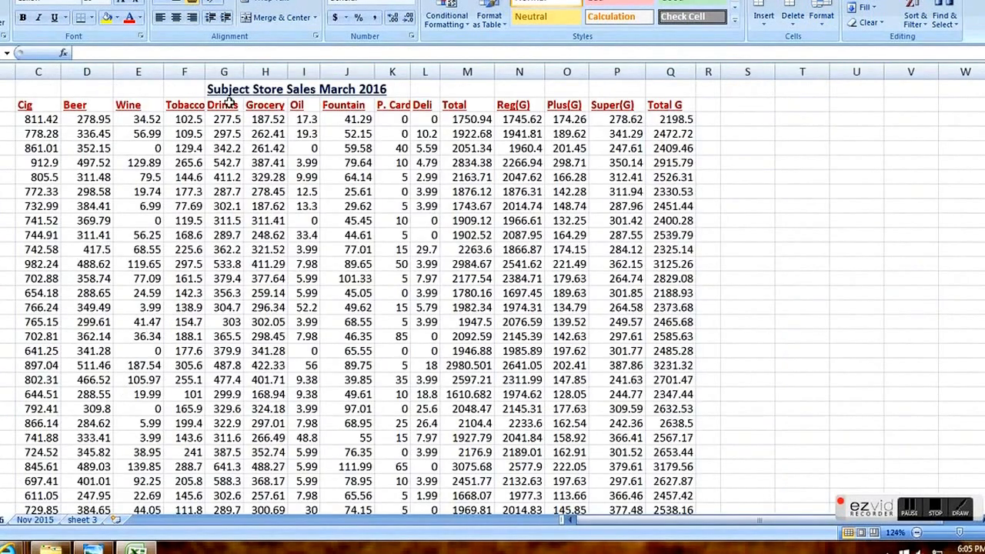
pyautogui.moveTo(222, 90); pyautogui.dragTo(410, 92)
pyautogui.moveTo(670, 107); pyautogui.dragTo(75, 121)
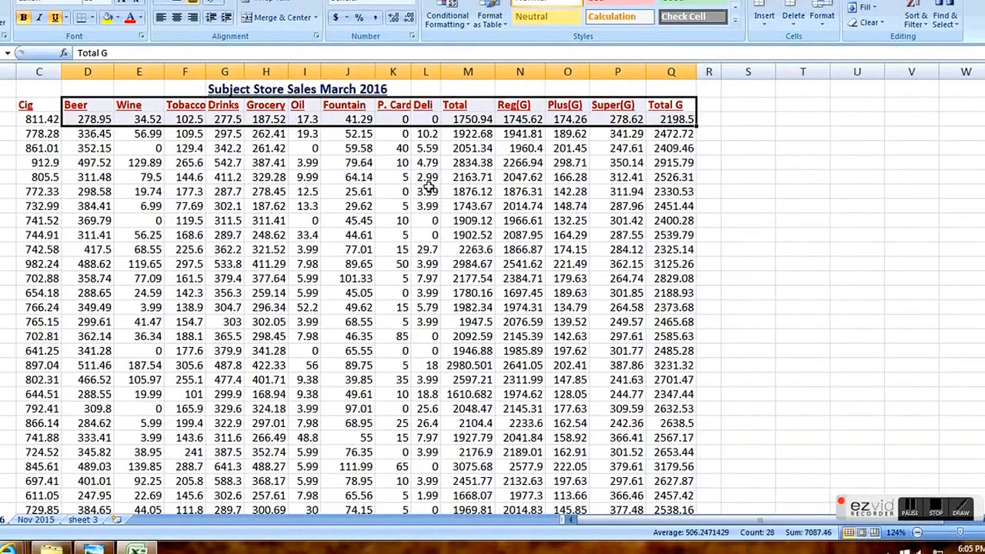
pyautogui.click(843, 207)
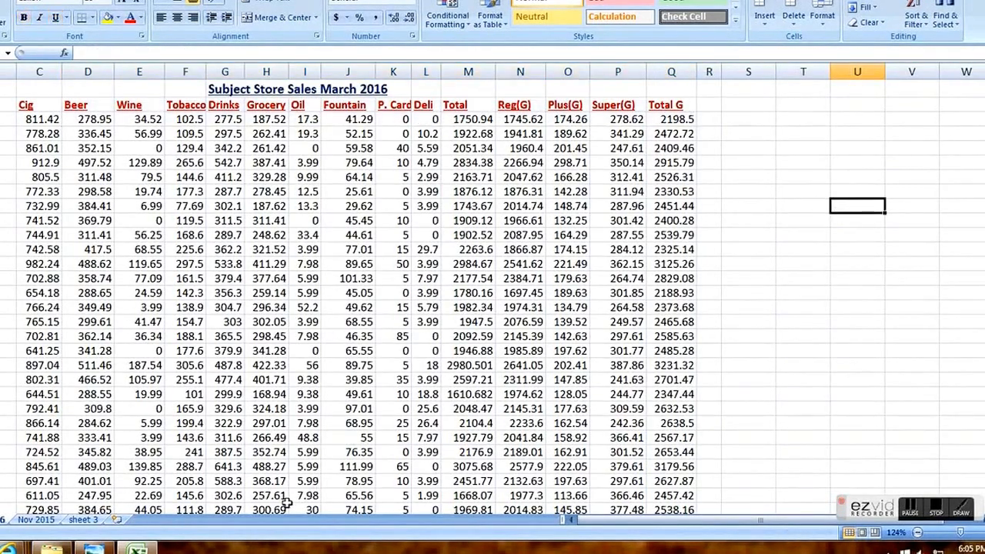
# Return to sheet 3 and add the headings Date in A1 and Day in B1
pyautogui.click(83, 520)
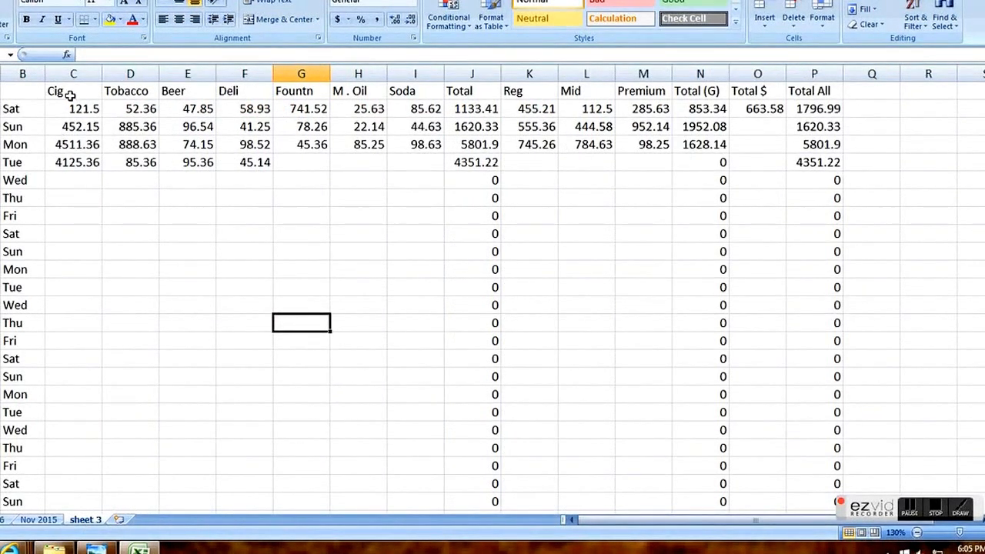
pyautogui.click(1, 92)
pyautogui.write('Date')
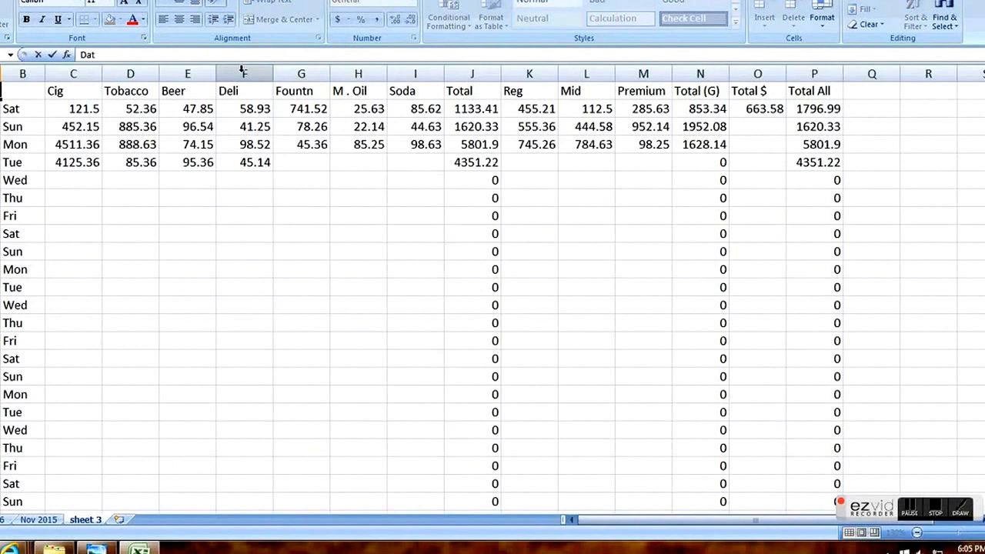
pyautogui.press('Tab')
pyautogui.write('Day')
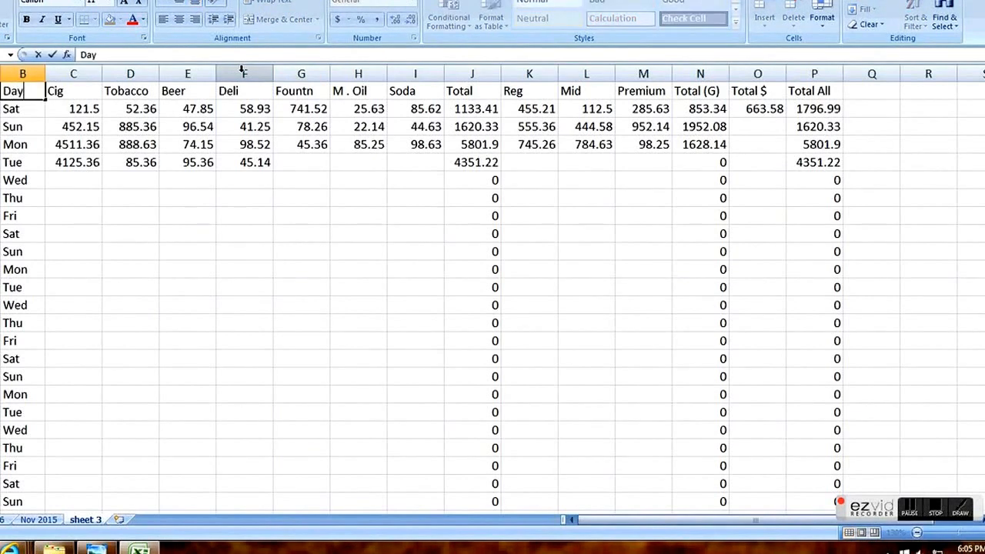
pyautogui.click(301, 269)
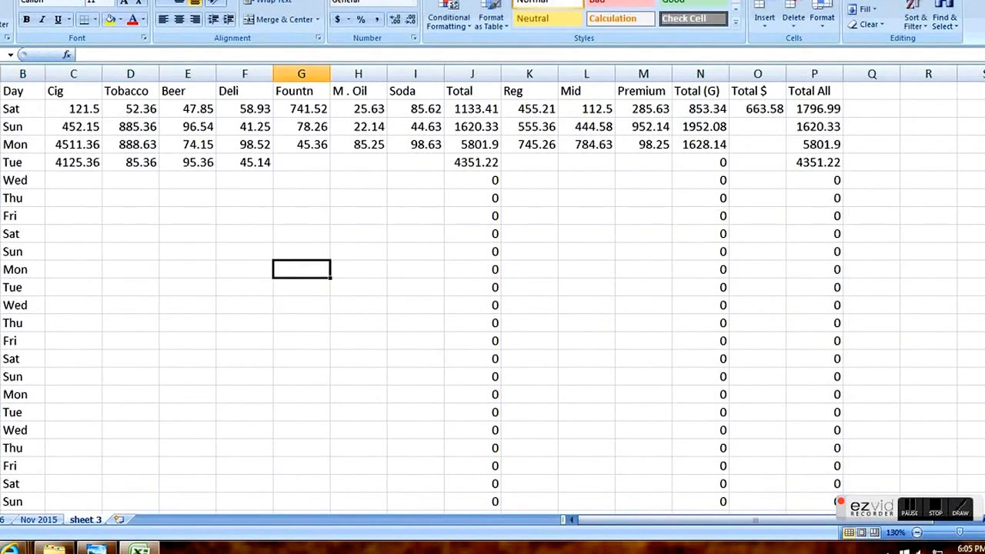
pyautogui.click(1, 91)
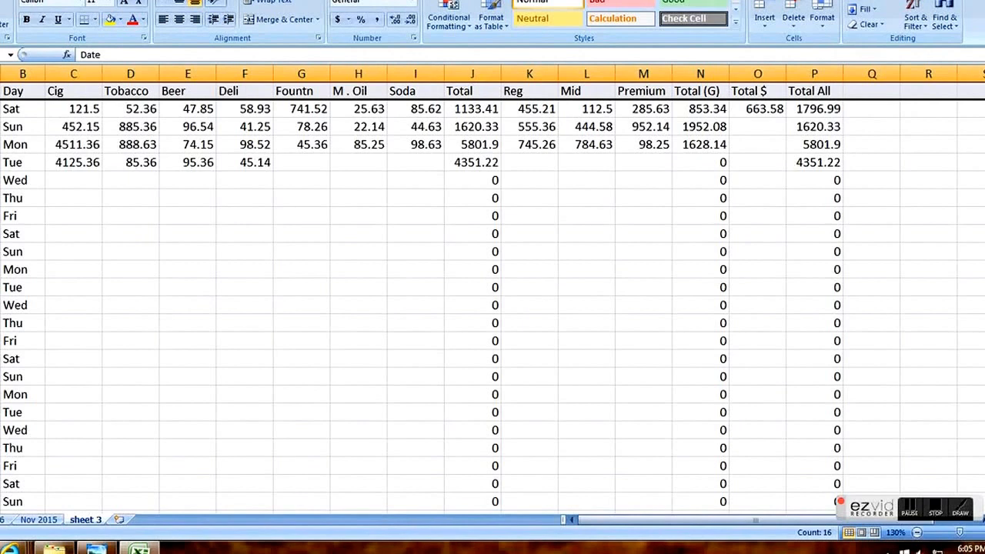
pyautogui.click(166, 256)
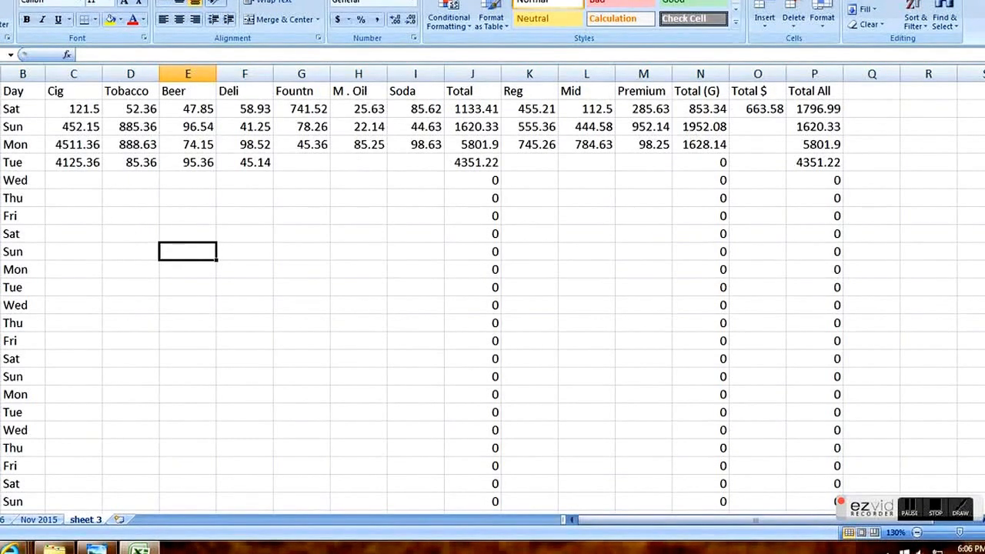
pyautogui.moveTo(33, 110); pyautogui.dragTo(681, 115)
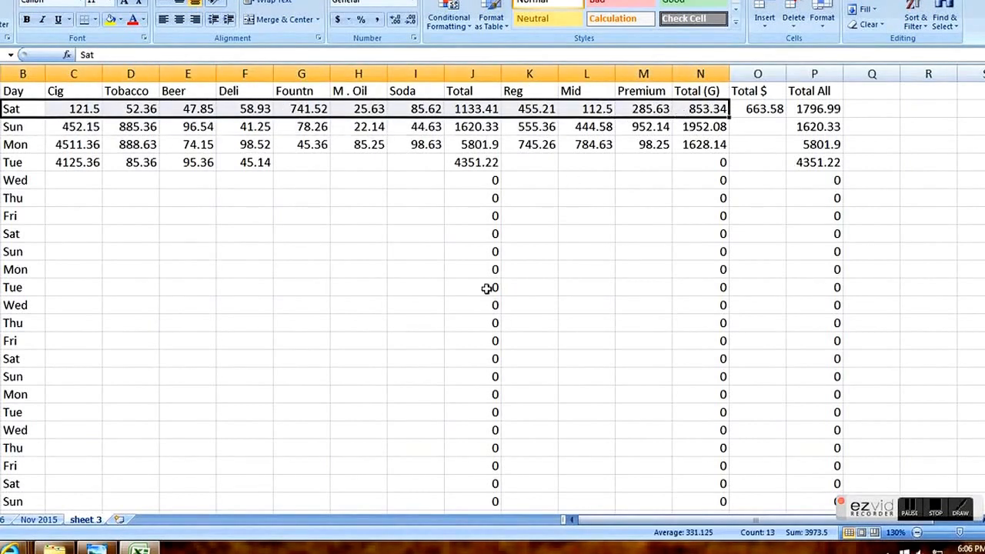
pyautogui.click(488, 288)
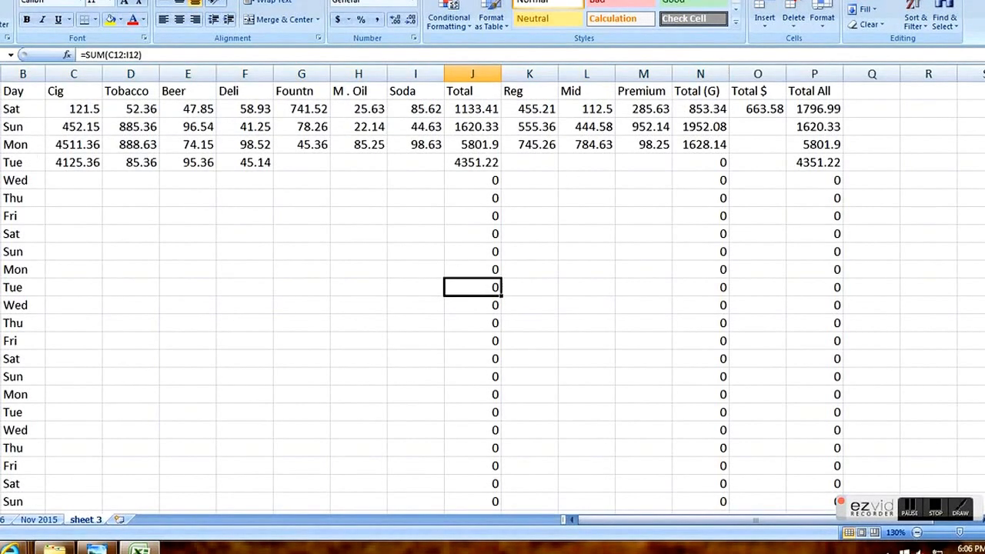
# Try a red font colour on the first Saturday's row, and undo it
pyautogui.click(1, 109)
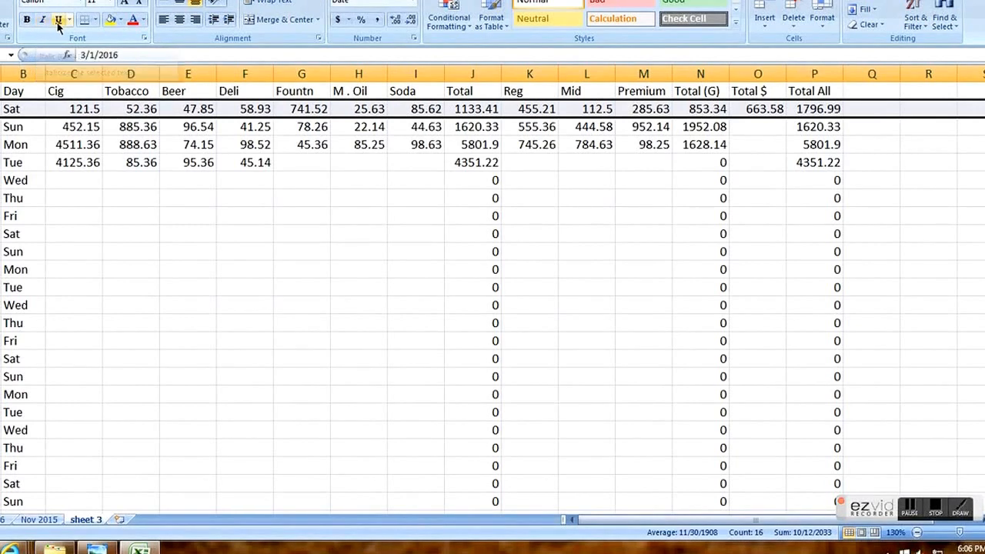
pyautogui.click(143, 22)
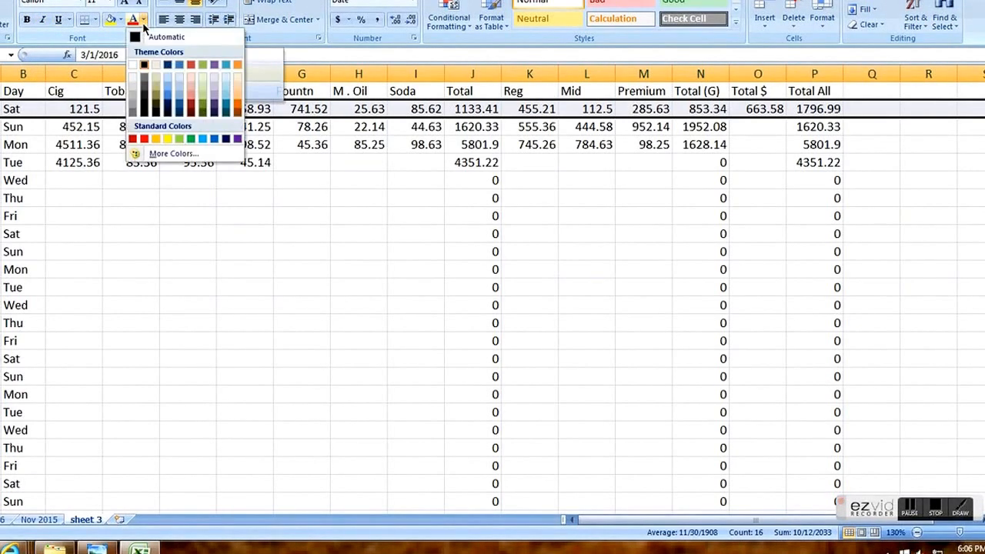
pyautogui.click(148, 139)
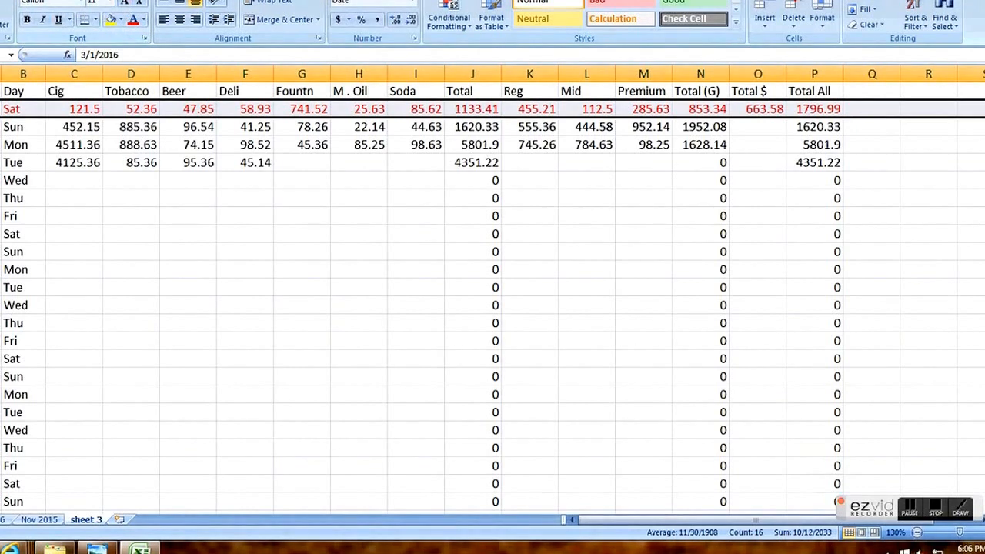
pyautogui.hotkey('ctrl', 'z')
pyautogui.click(201, 322)
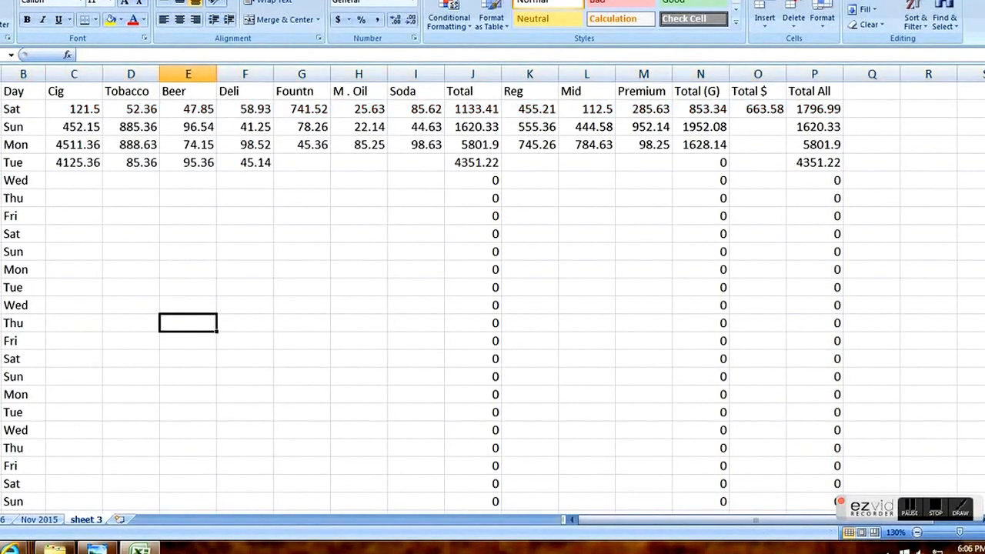
# Format the entire heading row 1 in bold with a red font colour
pyautogui.hotkey('ctrl', 'Home')
pyautogui.hotkey('shift', 'space')
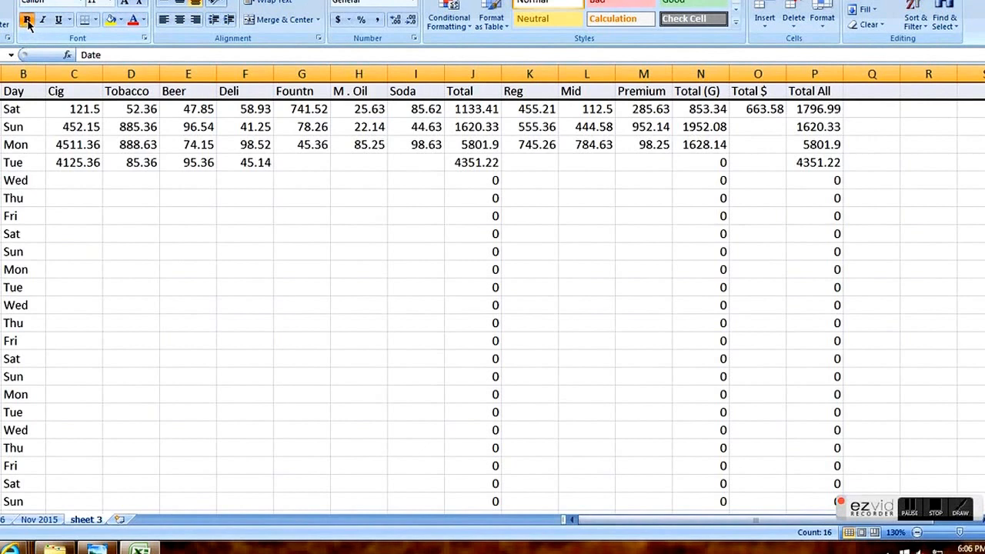
pyautogui.click(26, 20)
pyautogui.click(140, 21)
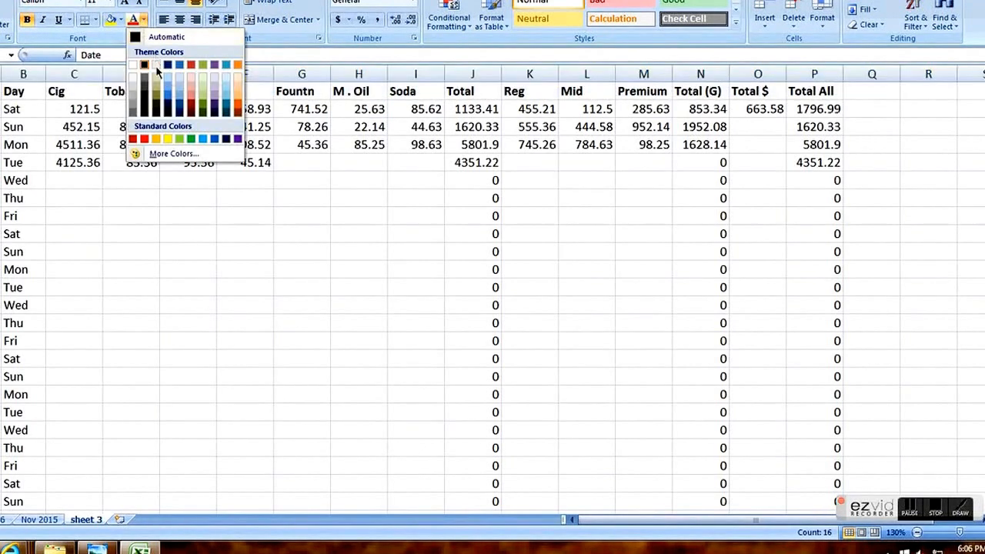
pyautogui.click(144, 139)
pyautogui.click(237, 234)
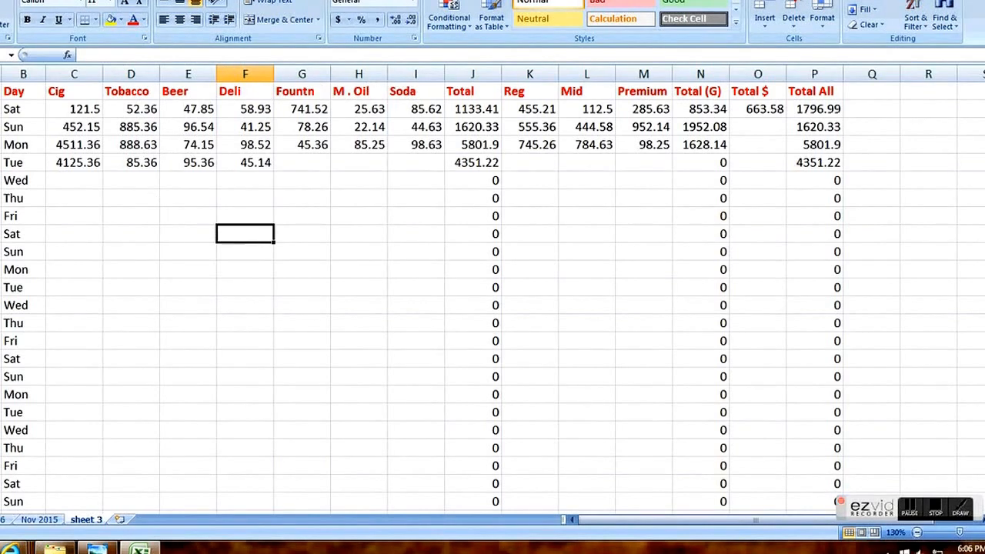
# Insert two blank rows above the heading row and select cell G1
pyautogui.click(3, 91)
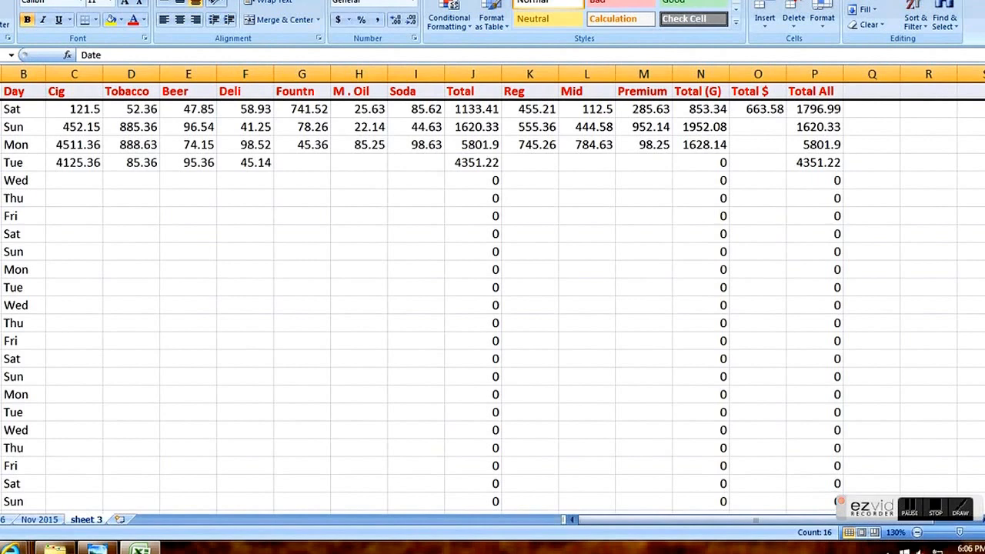
pyautogui.rightClick(3, 91)
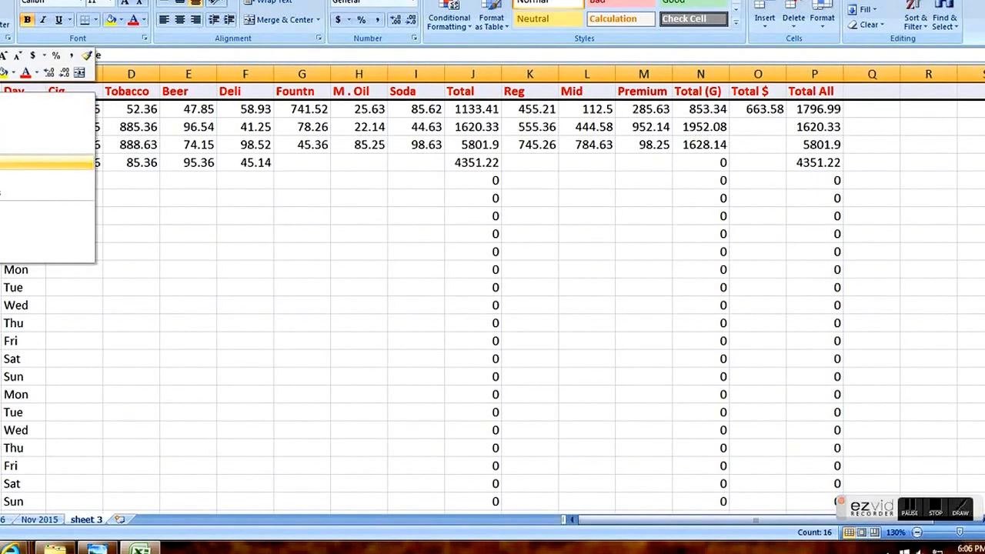
pyautogui.click(30, 162)
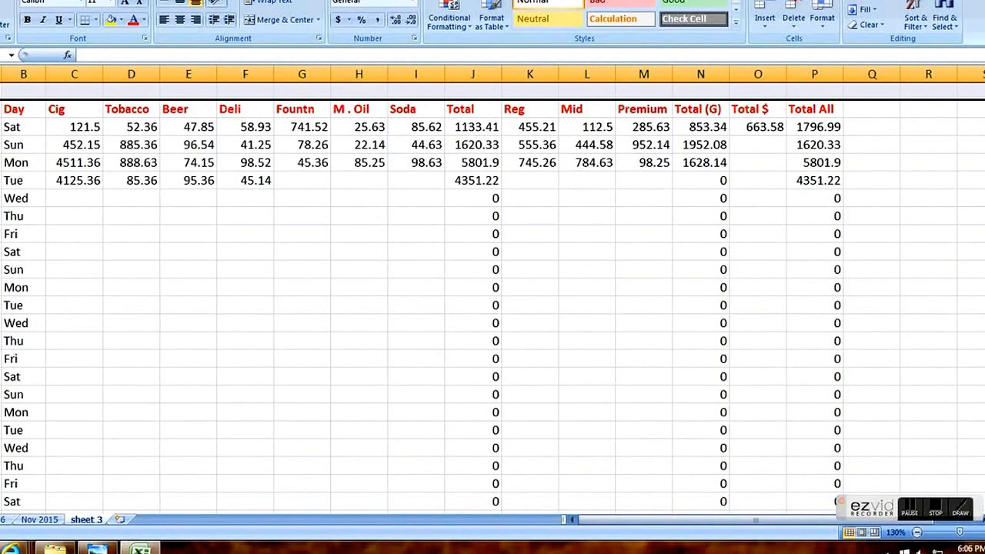
pyautogui.rightClick(3, 91)
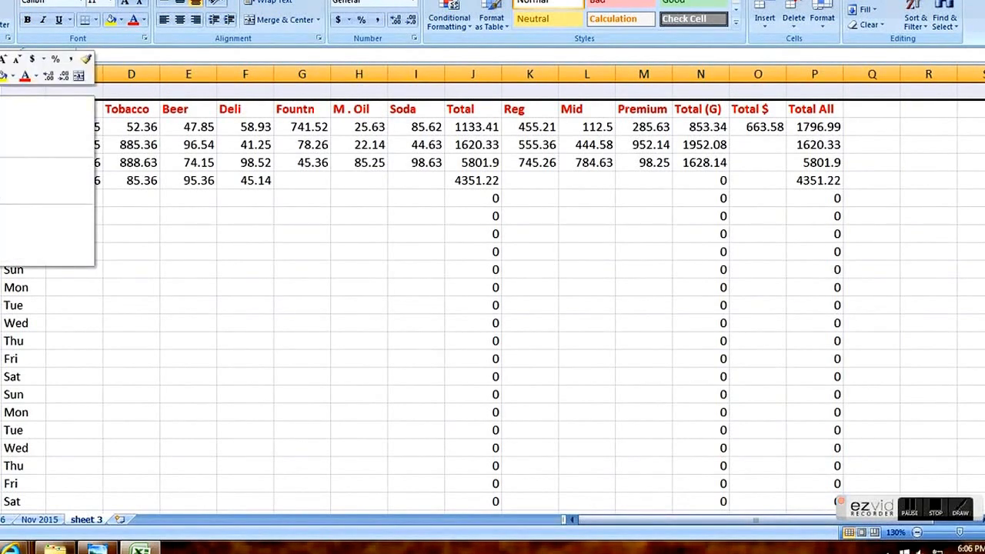
pyautogui.click(30, 166)
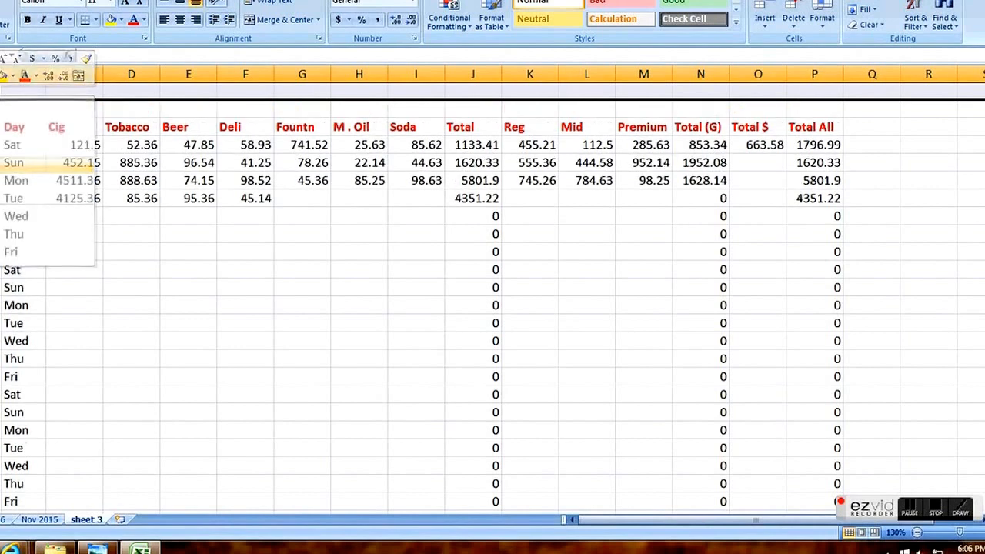
pyautogui.click(302, 90)
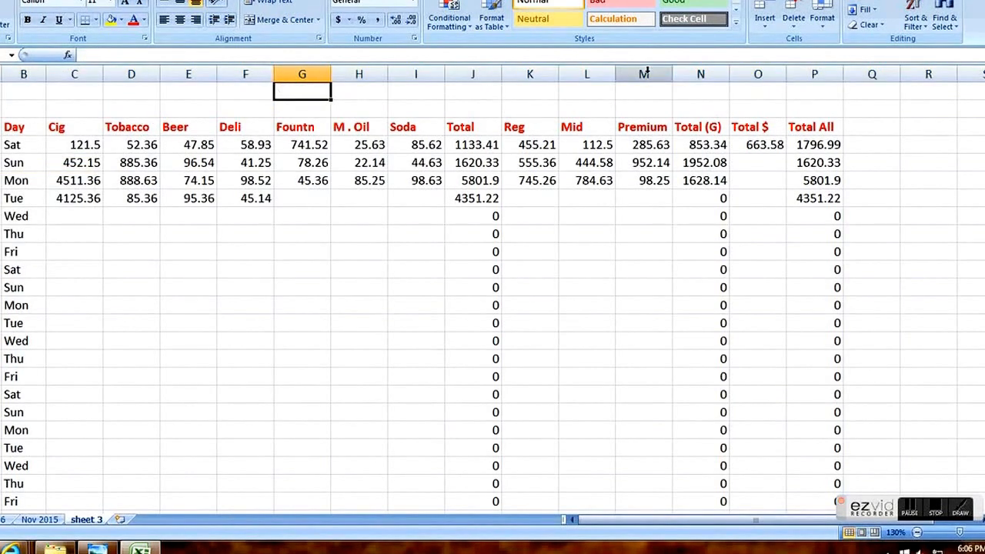
# Enter the title "Sales Figues March 2016" in G1 and format G1:I1 as bold, italic and underlined
pyautogui.write('Sales Figue')
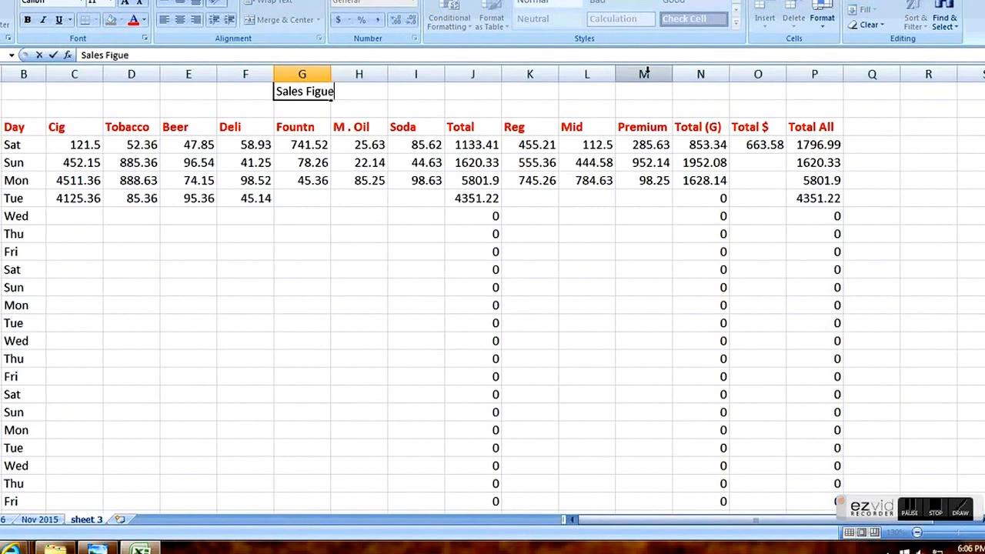
pyautogui.write('s March 2016')
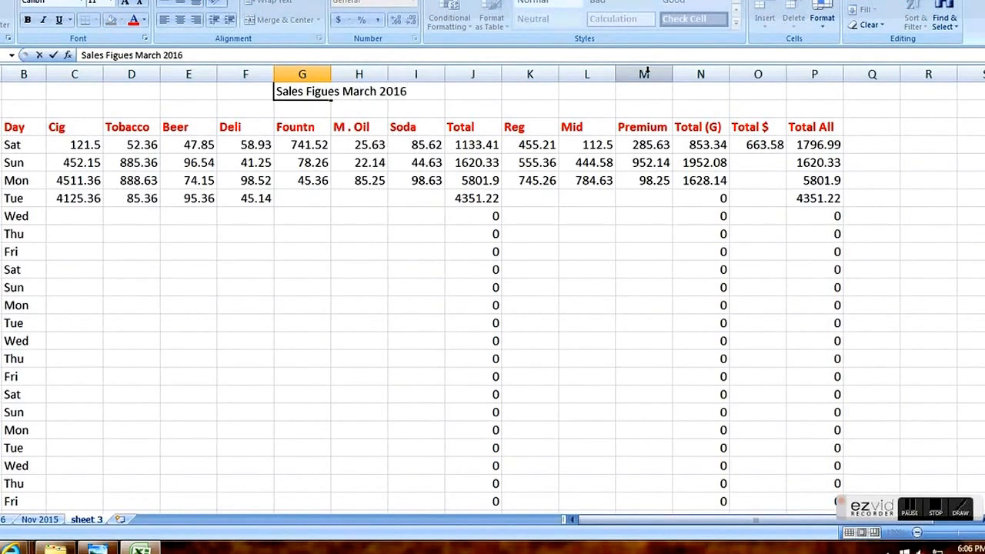
pyautogui.moveTo(374, 331); pyautogui.dragTo(364, 296)
pyautogui.moveTo(448, 127); pyautogui.dragTo(327, 127)
pyautogui.click(101, 61)
pyautogui.click(116, 61)
pyautogui.click(129, 62)
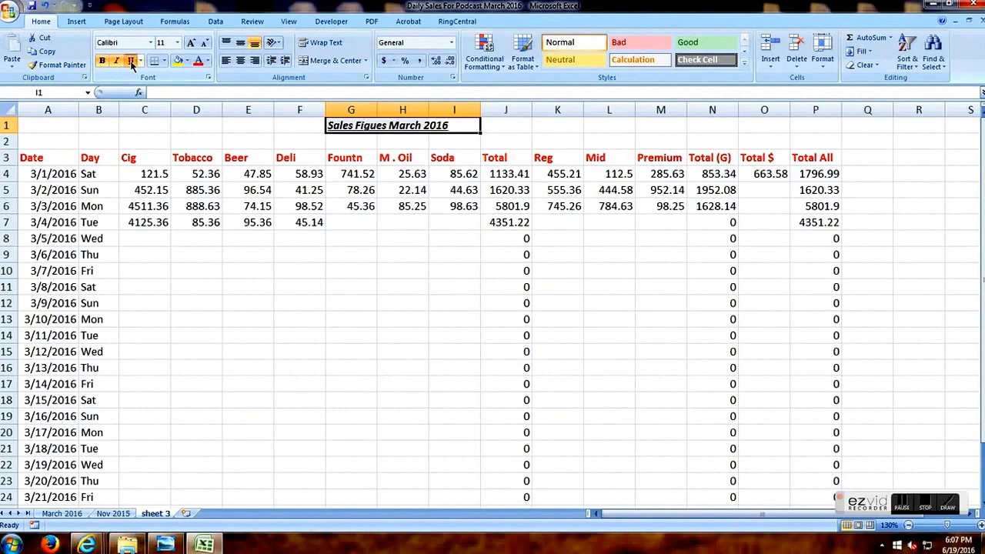
# Give the title in G1:I1 a blue font colour, size 18 and the Aharoni font
pyautogui.click(206, 62)
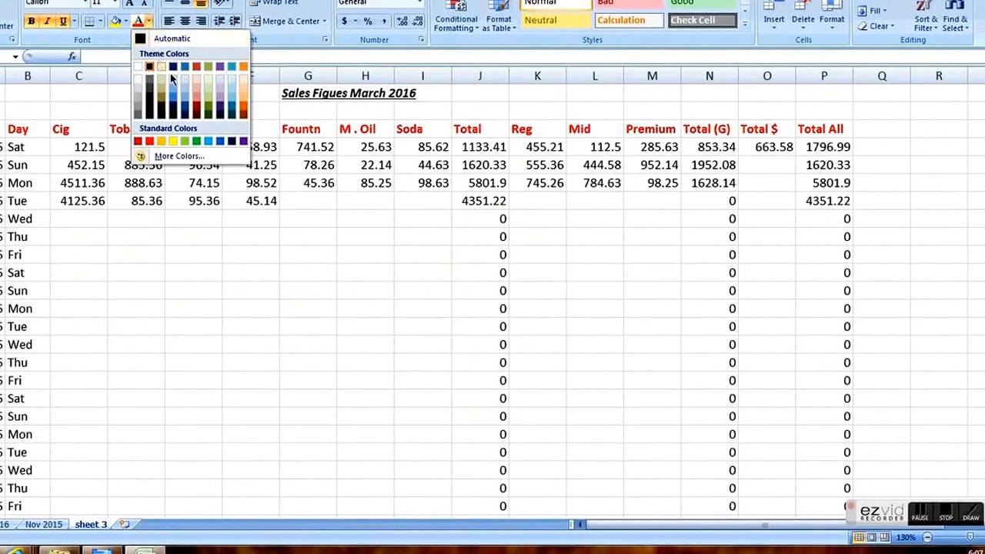
pyautogui.click(196, 139)
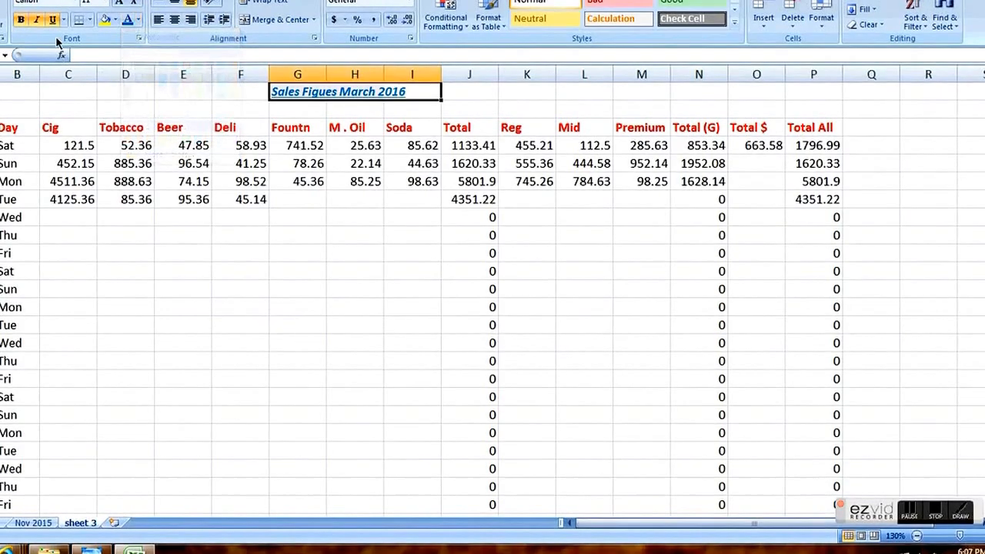
pyautogui.click(102, 3)
pyautogui.click(95, 94)
pyautogui.click(75, 1)
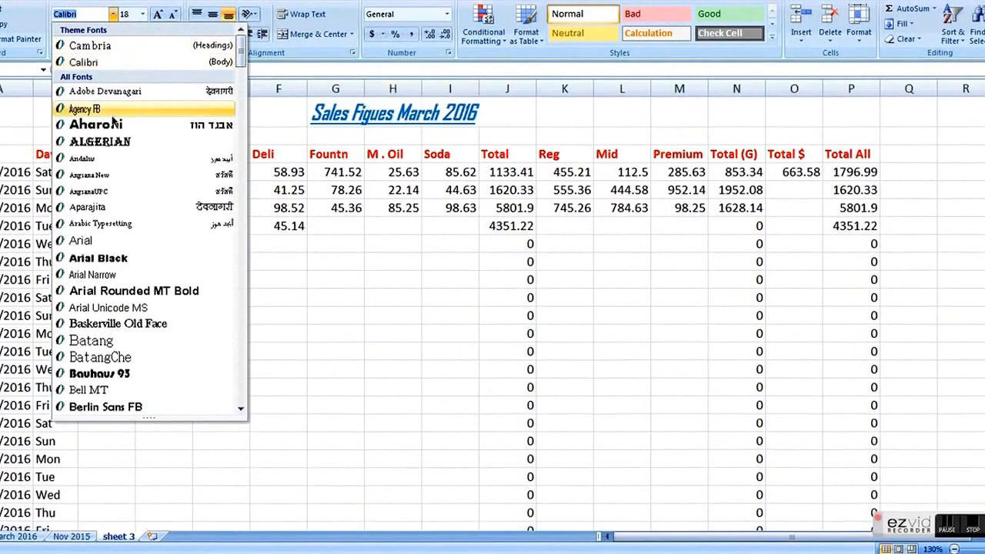
pyautogui.click(96, 127)
pyautogui.click(384, 364)
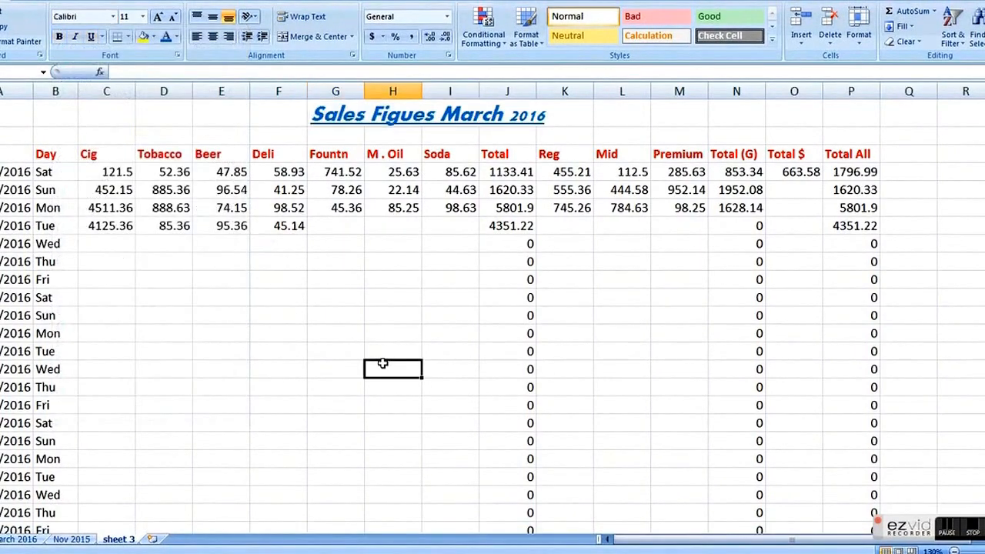
# Delete the blank row 2 between the title and the heading row
pyautogui.scroll(-1, 374, 345)
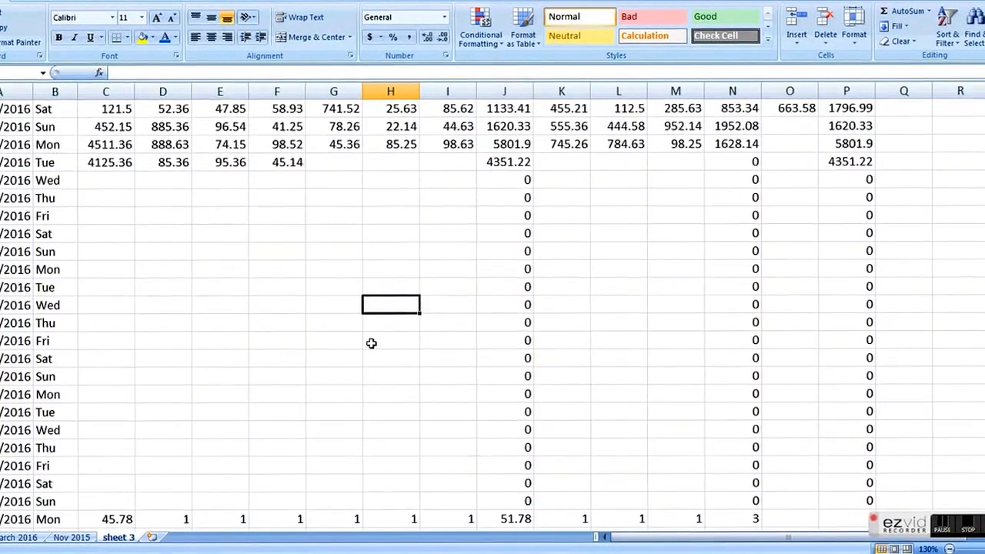
pyautogui.scroll(1, 370, 342)
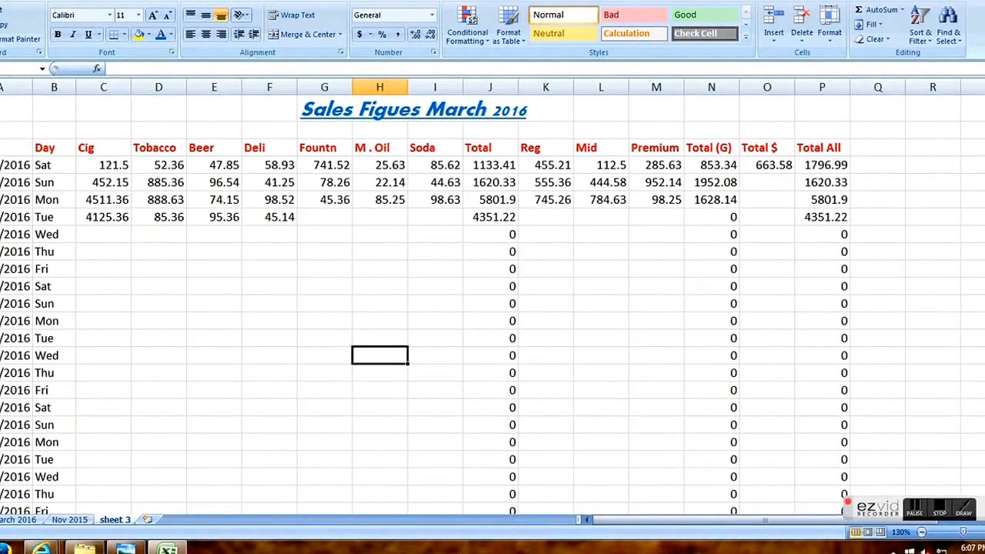
pyautogui.click(0, 130)
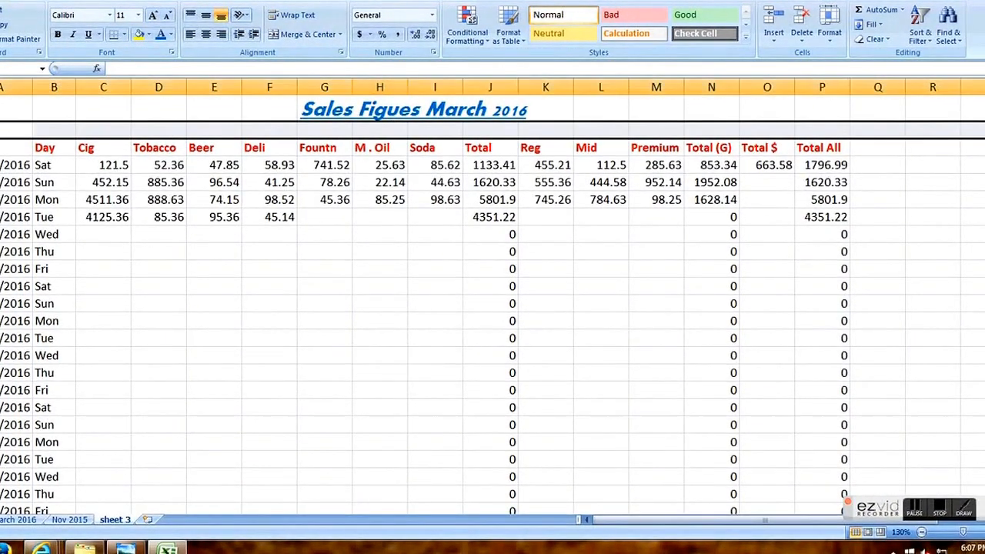
pyautogui.rightClick(31, 131)
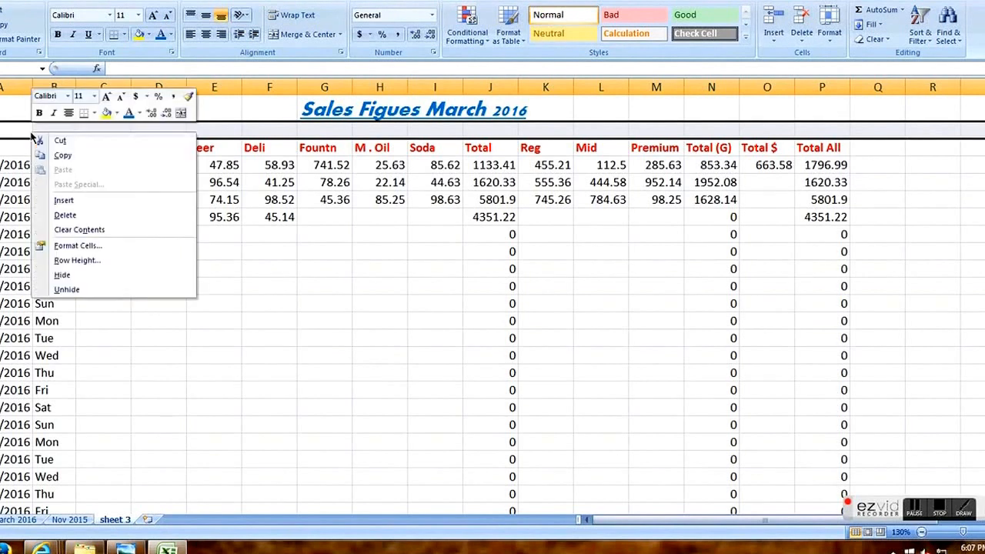
pyautogui.click(65, 216)
pyautogui.click(269, 285)
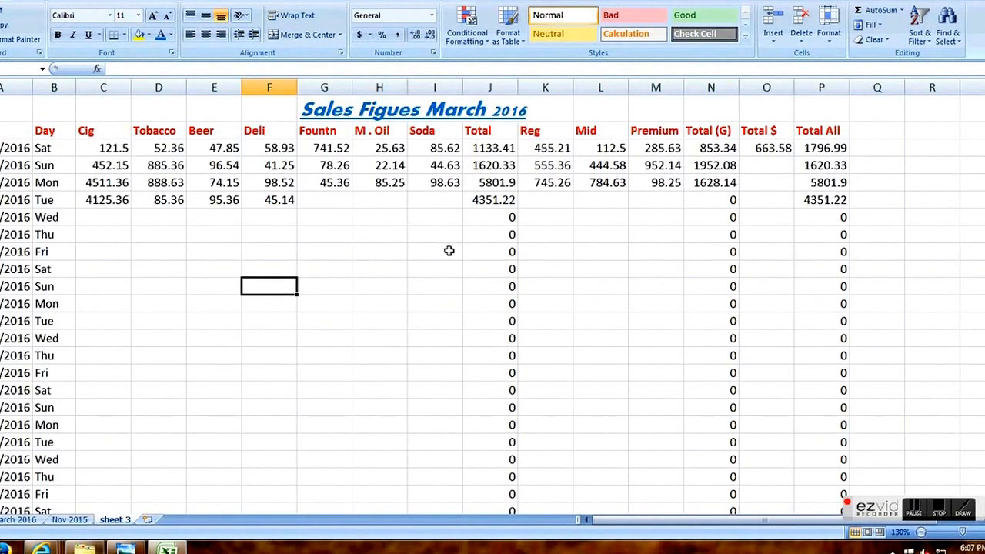
pyautogui.scroll(-1, 378, 242)
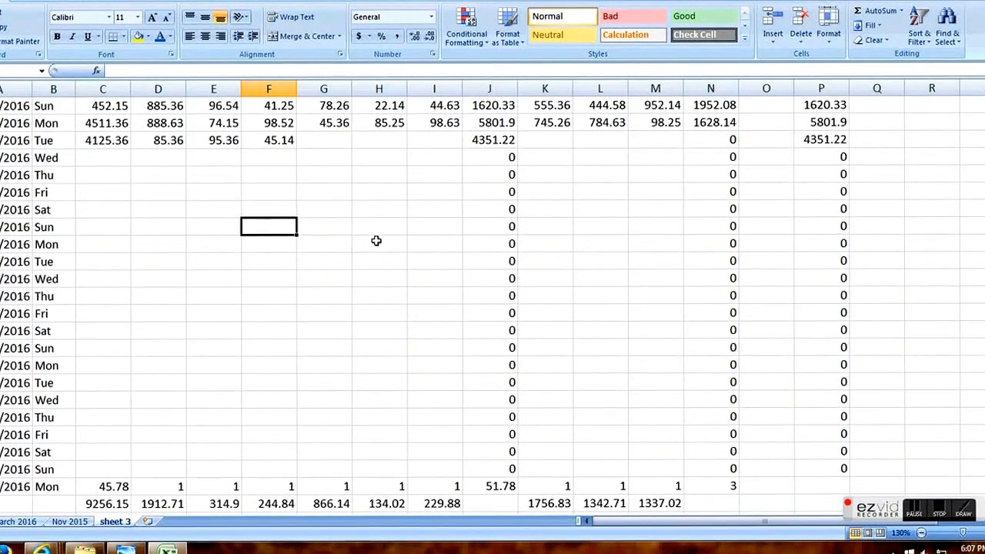
pyautogui.scroll(1, 378, 242)
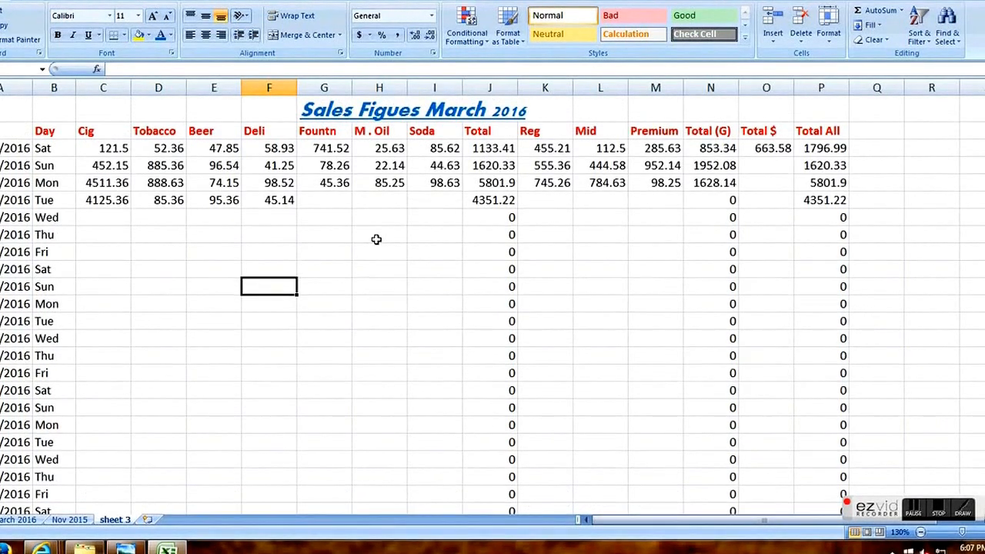